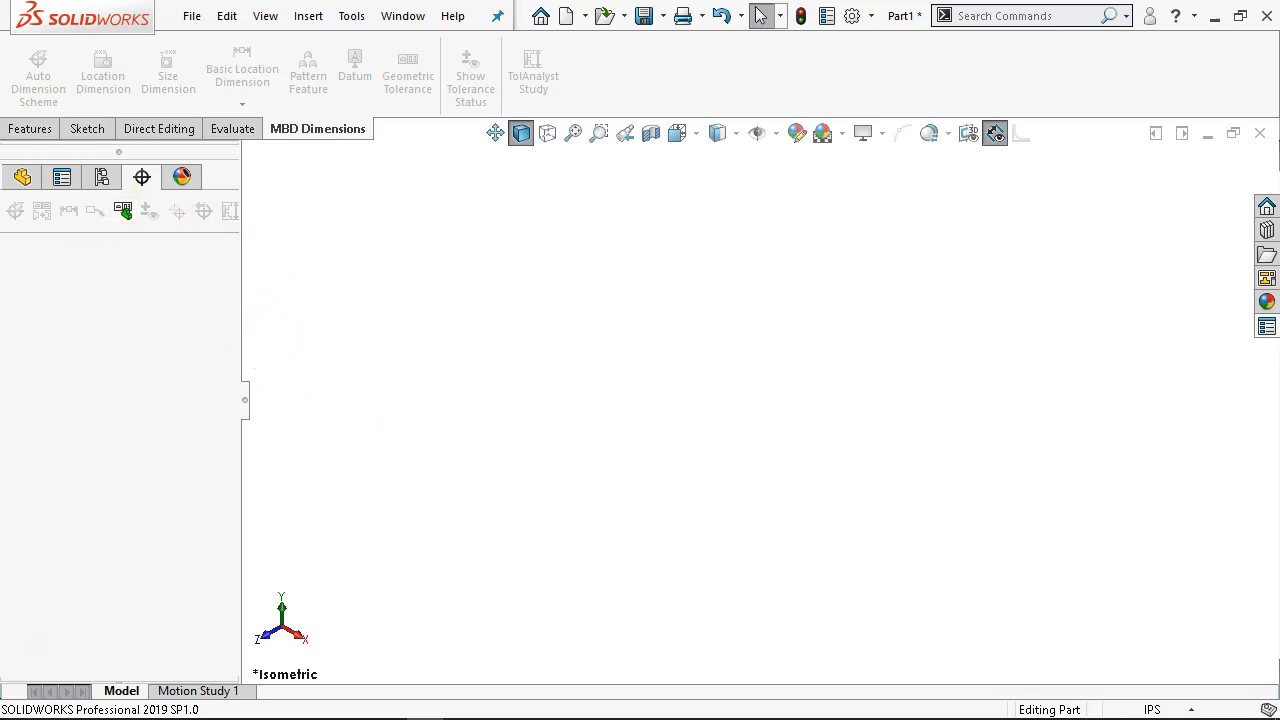
Start a new sketch on the Front Plane and clear the plane selection.
{"action": "left_click", "coordinate": [19, 180]}
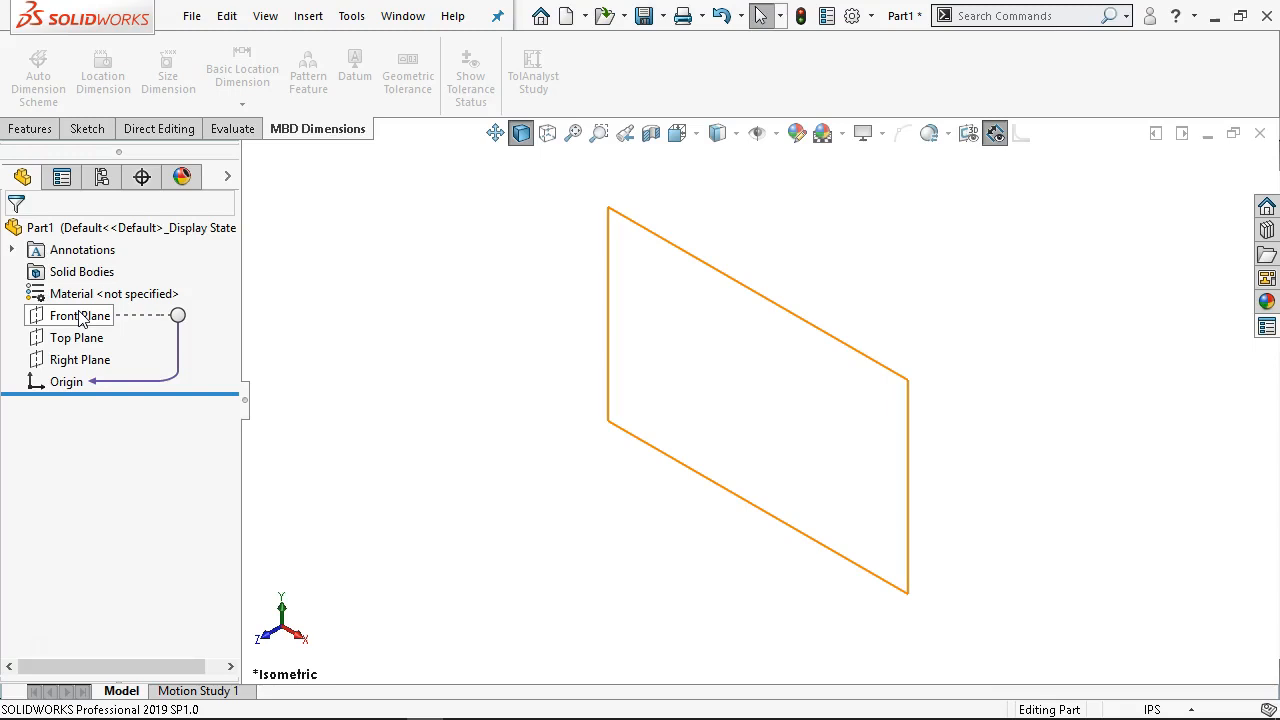
{"action": "left_click", "coordinate": [80, 316]}
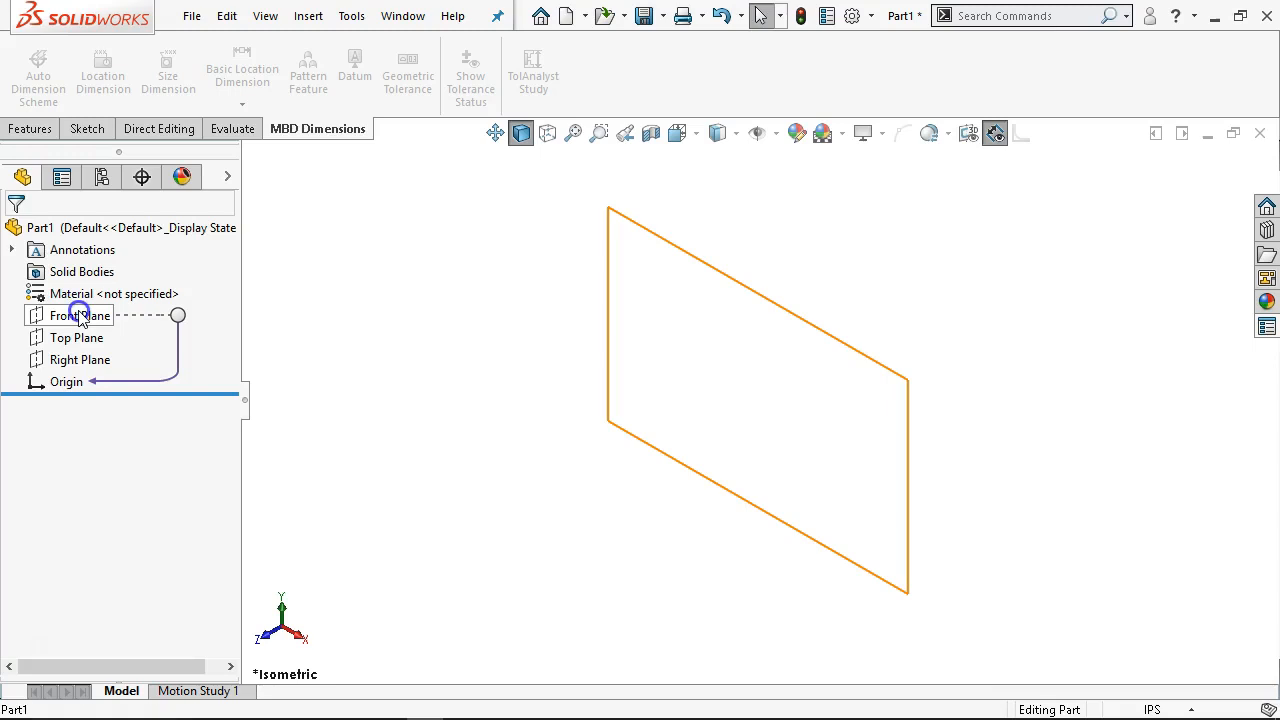
{"action": "left_click", "coordinate": [103, 315]}
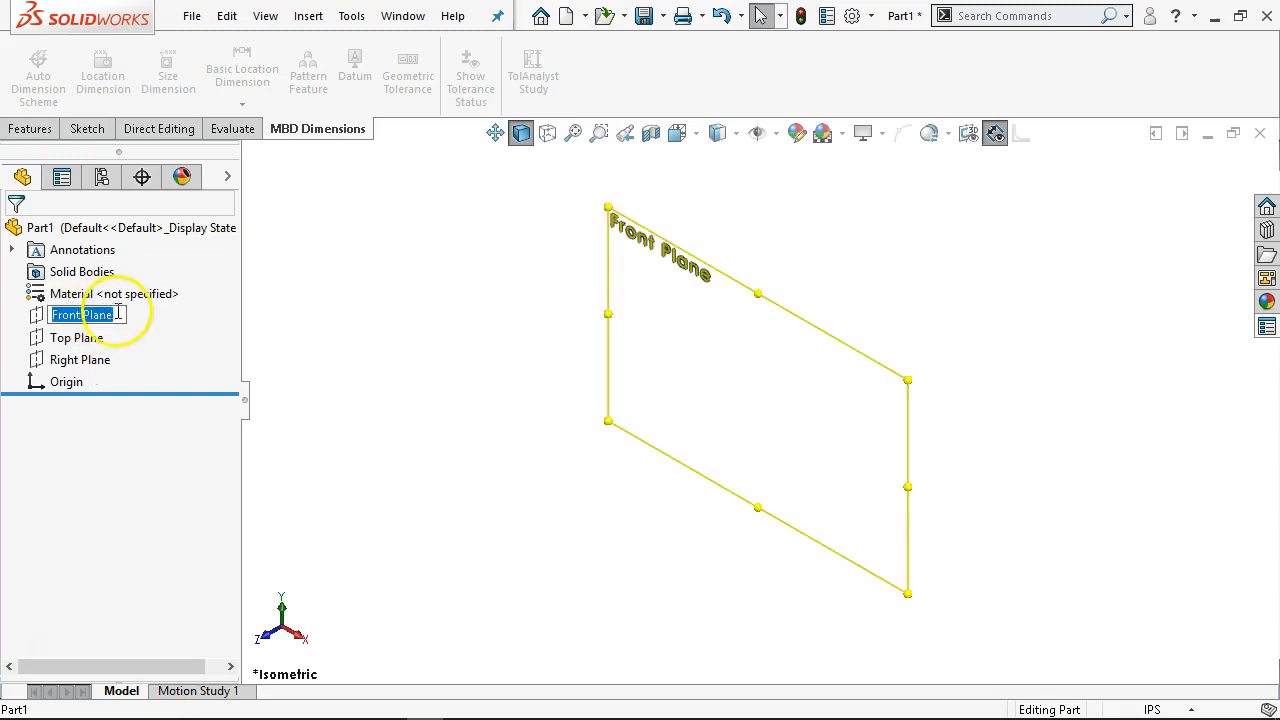
{"action": "left_click", "coordinate": [160, 322]}
{"action": "left_click", "coordinate": [95, 316]}
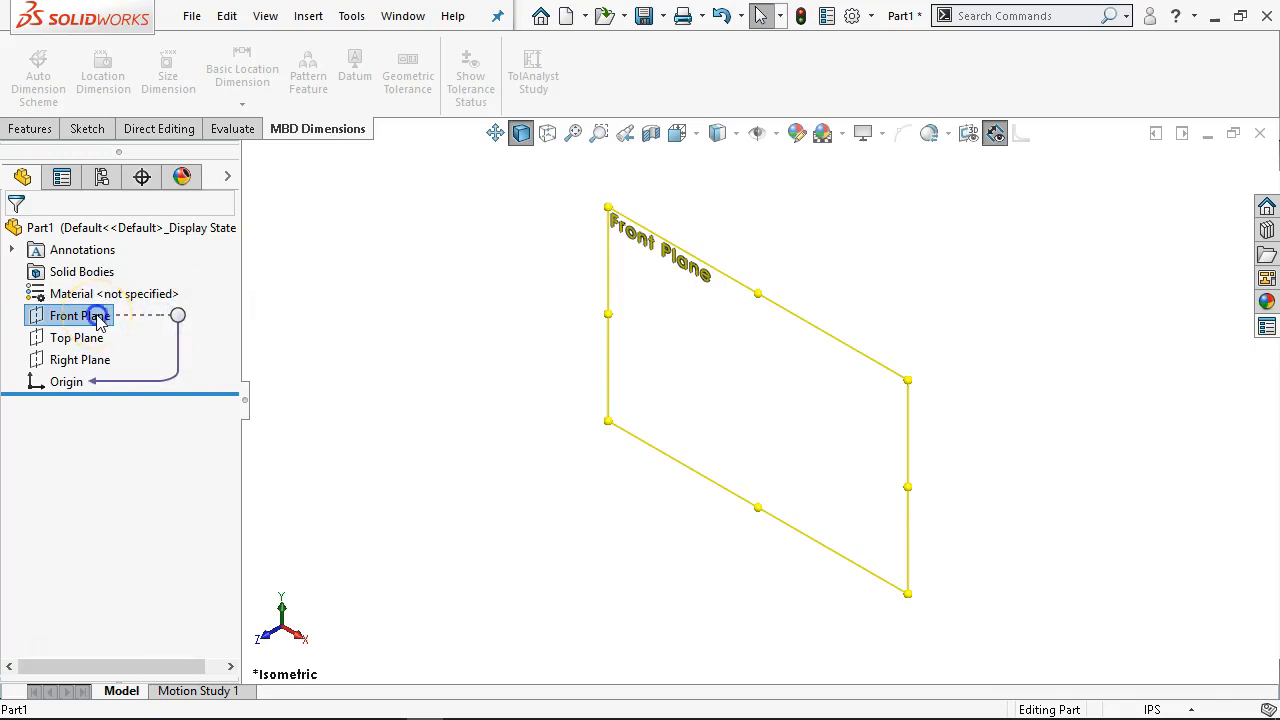
{"action": "left_click", "coordinate": [250, 303]}
{"action": "left_click", "coordinate": [104, 322]}
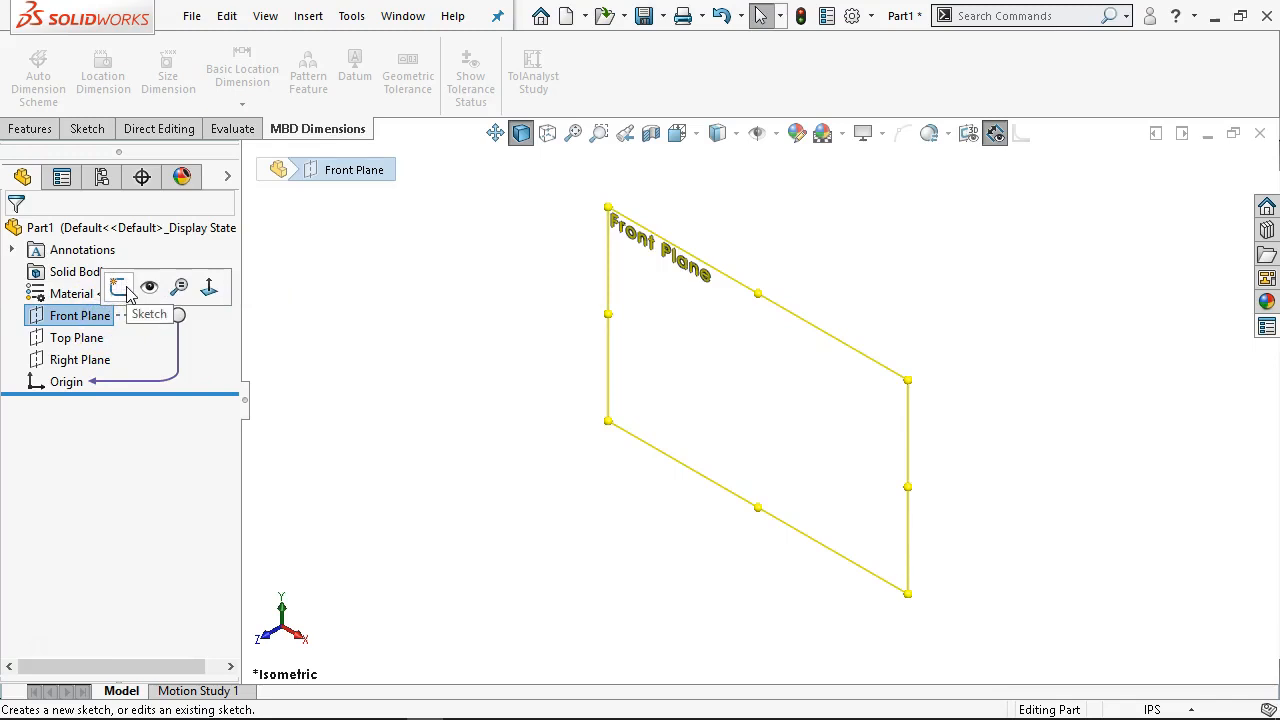
{"action": "left_click", "coordinate": [120, 288]}
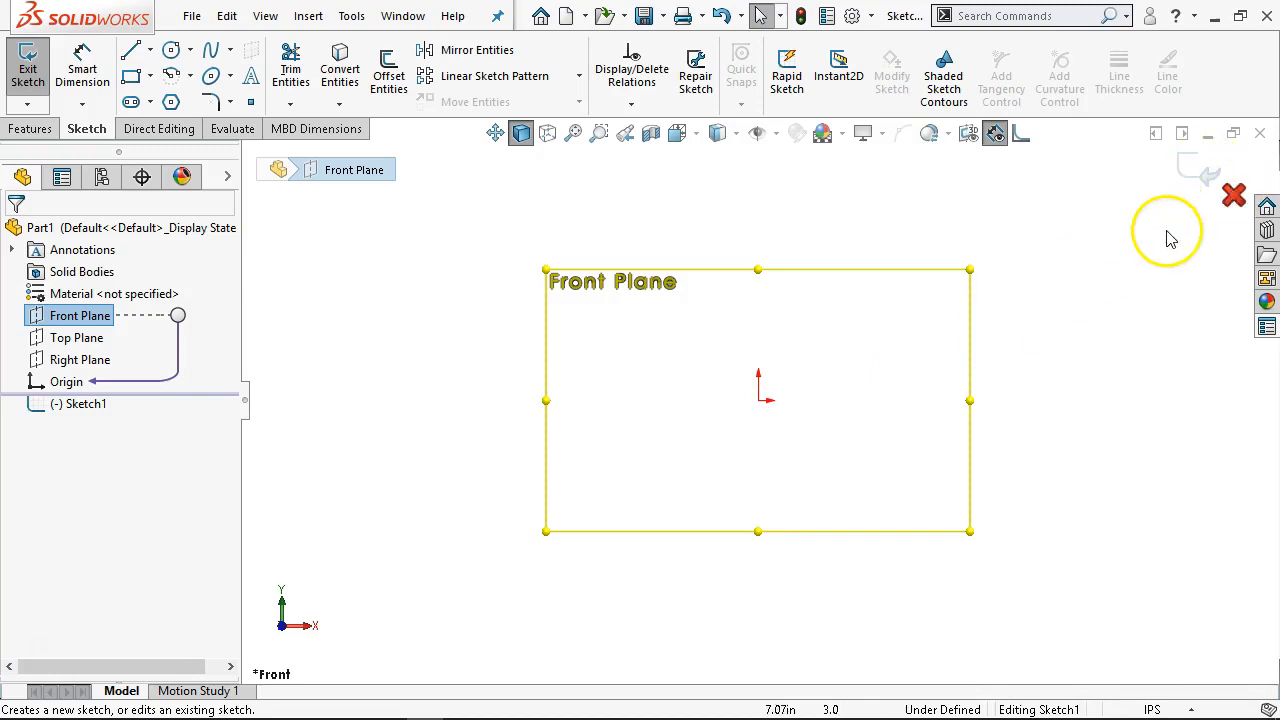
{"action": "left_click", "coordinate": [890, 217]}
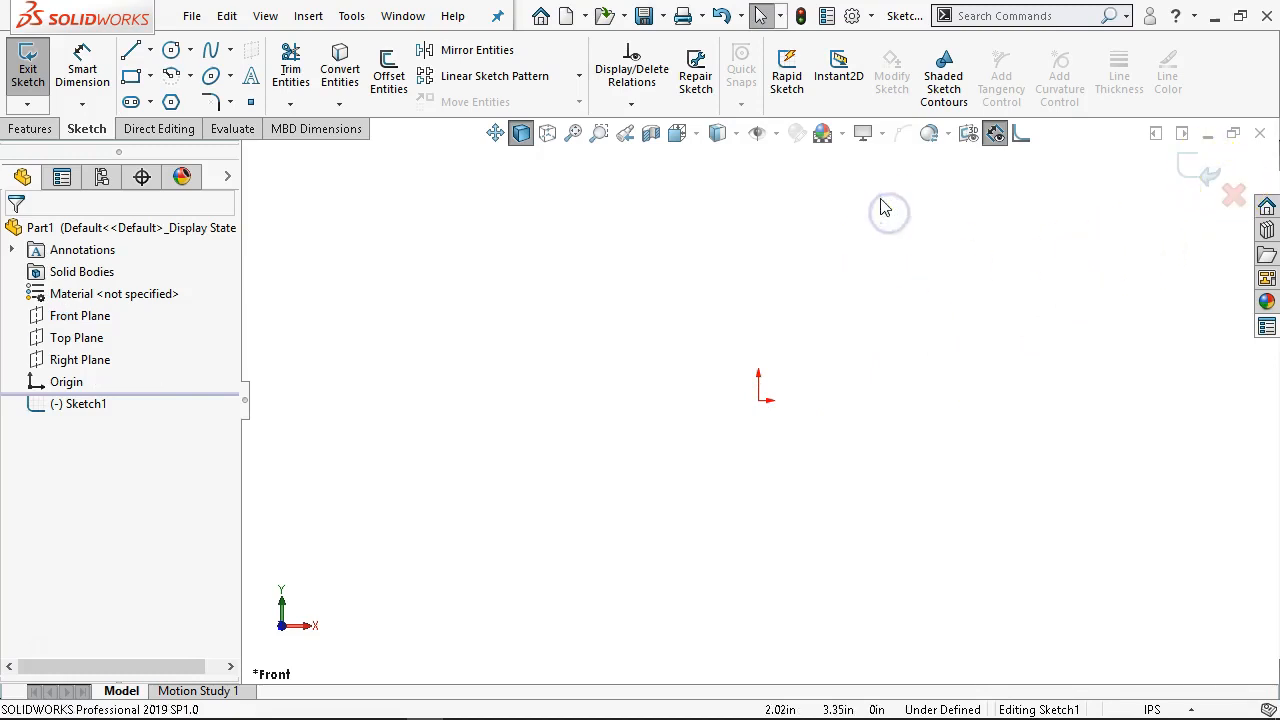
{"action": "left_click", "coordinate": [964, 280]}
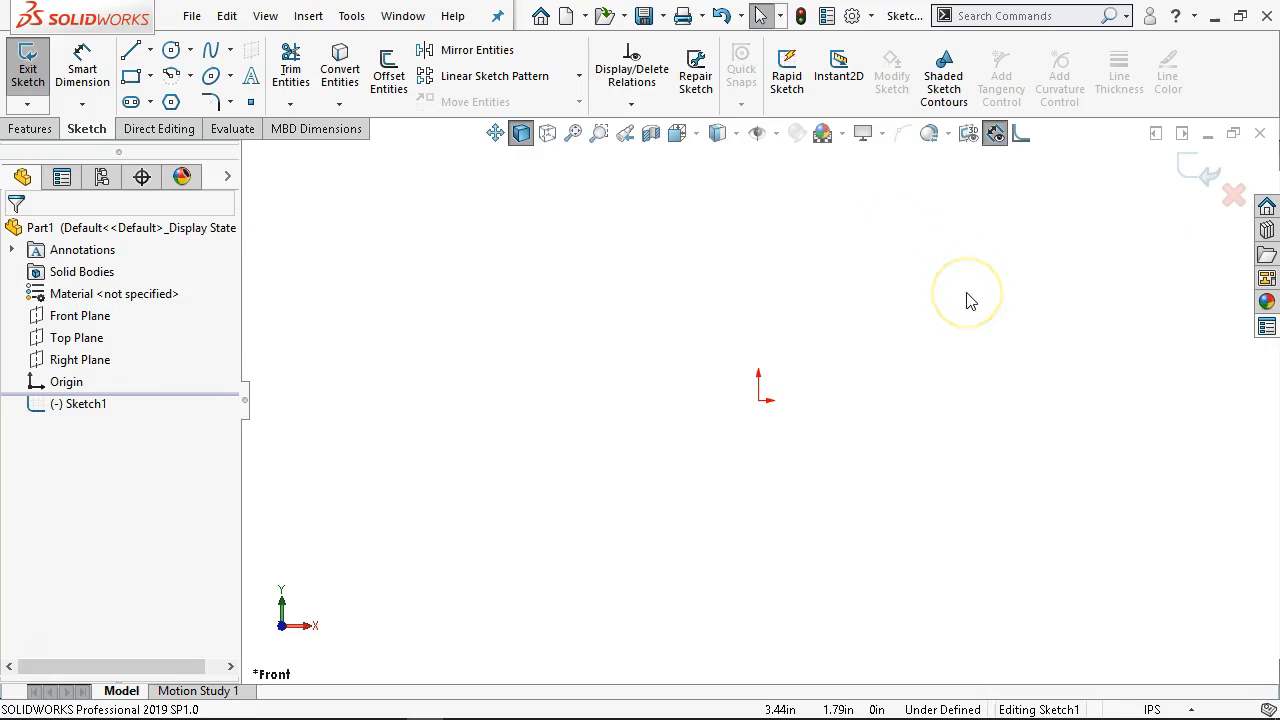
{"action": "left_click", "coordinate": [937, 265]}
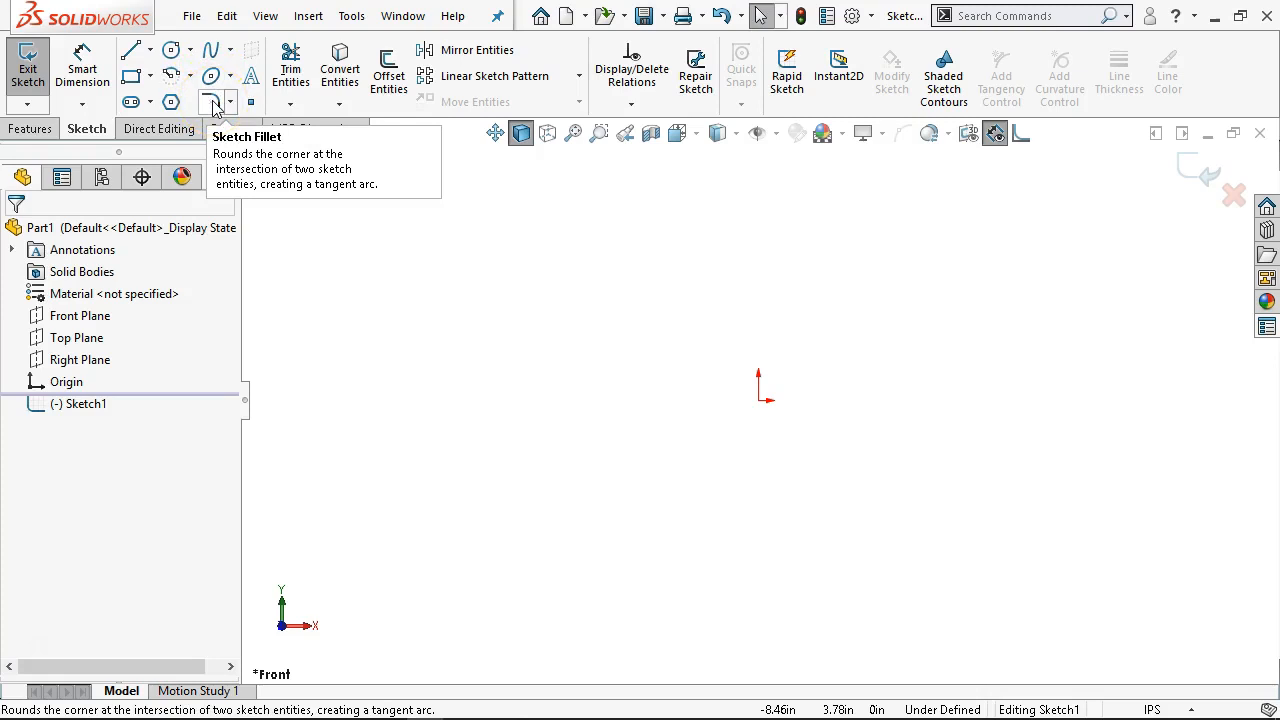
{"action": "left_click", "coordinate": [174, 103]}
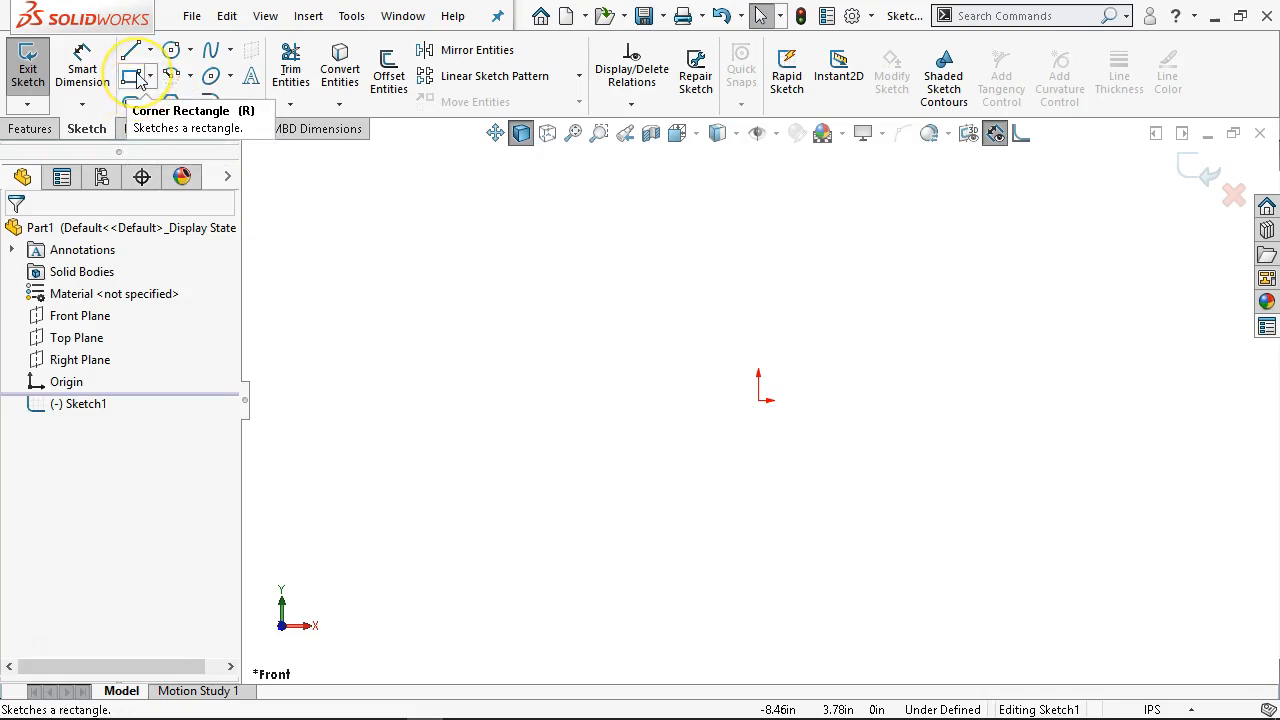
{"action": "left_click", "coordinate": [172, 78]}
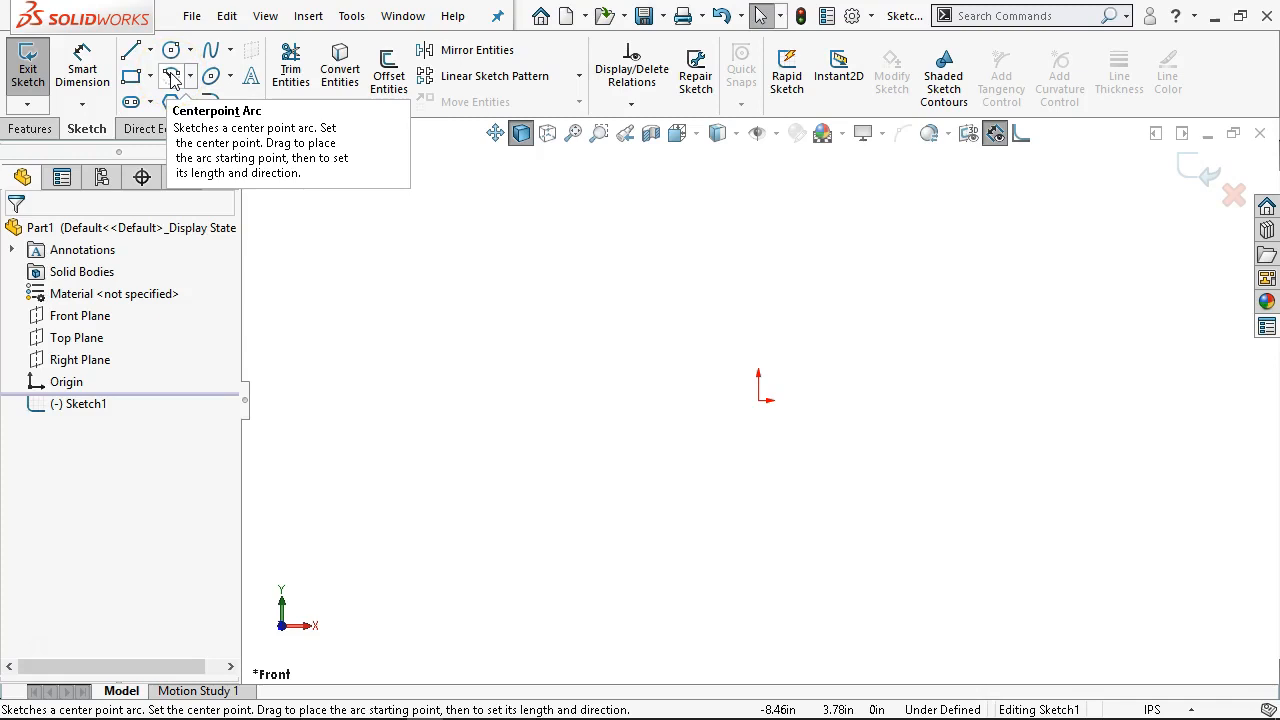
{"action": "left_click", "coordinate": [174, 50]}
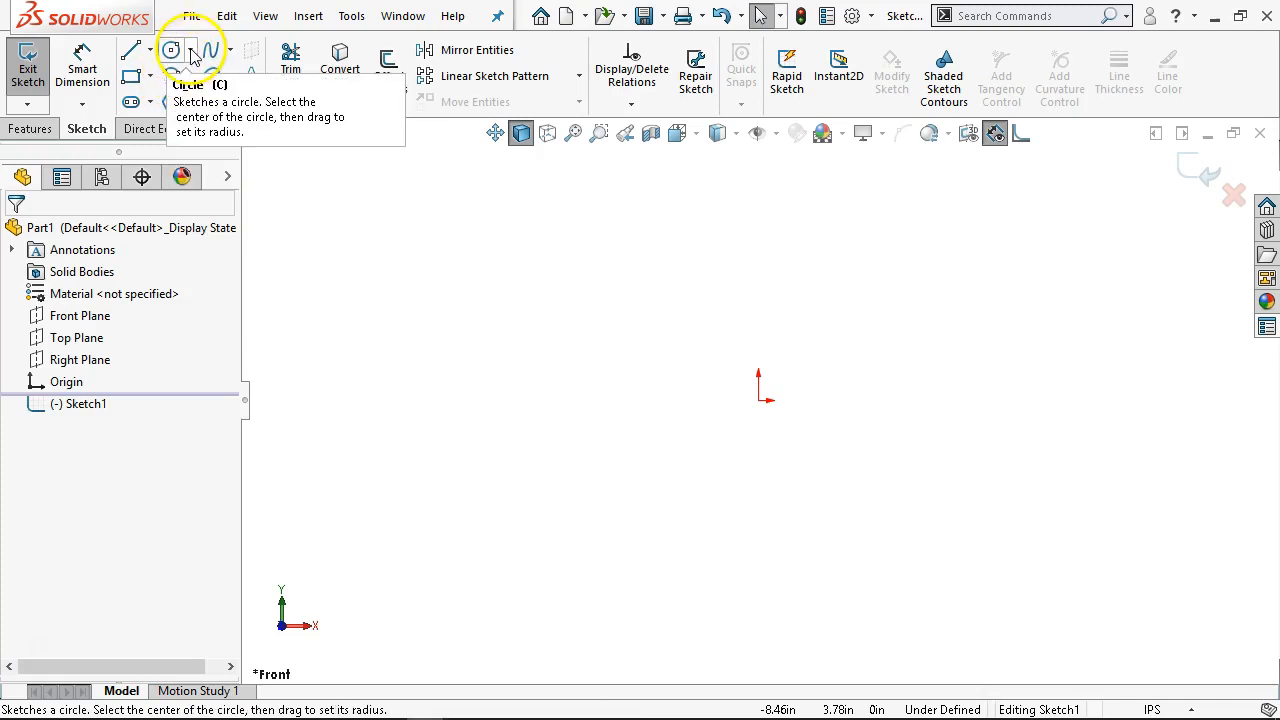
{"action": "left_click", "coordinate": [191, 78]}
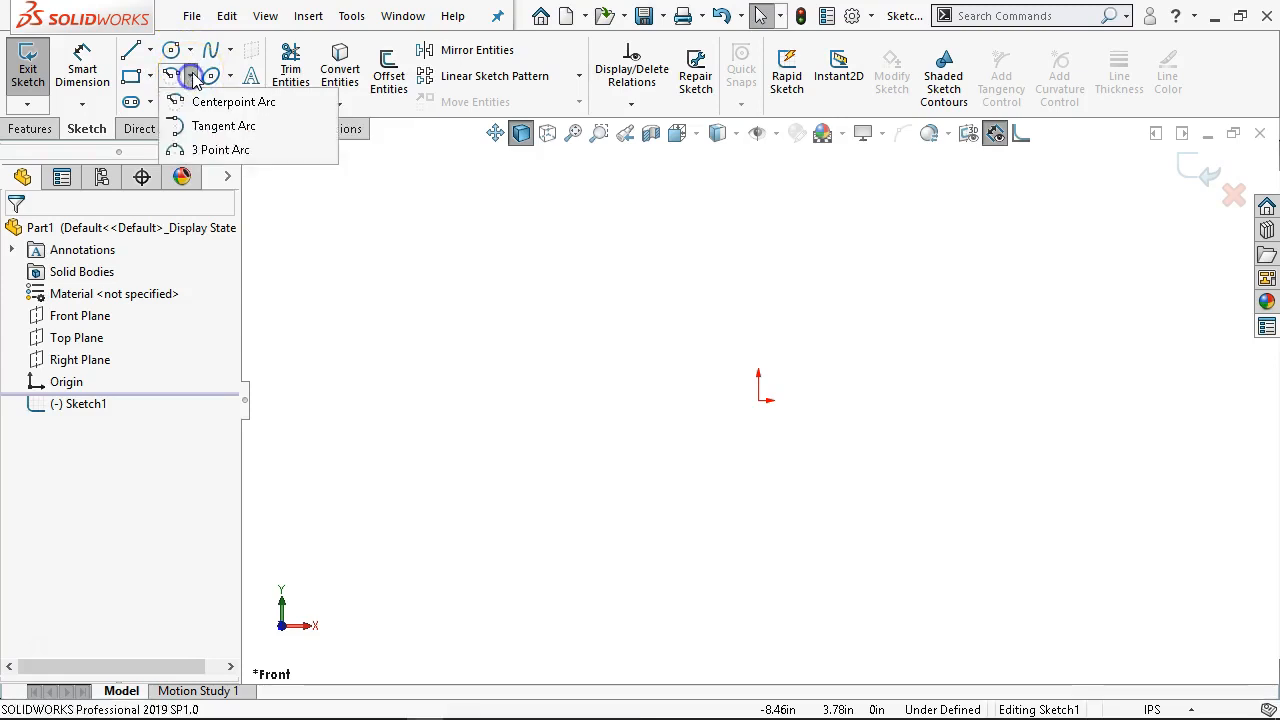
{"action": "left_click", "coordinate": [190, 150]}
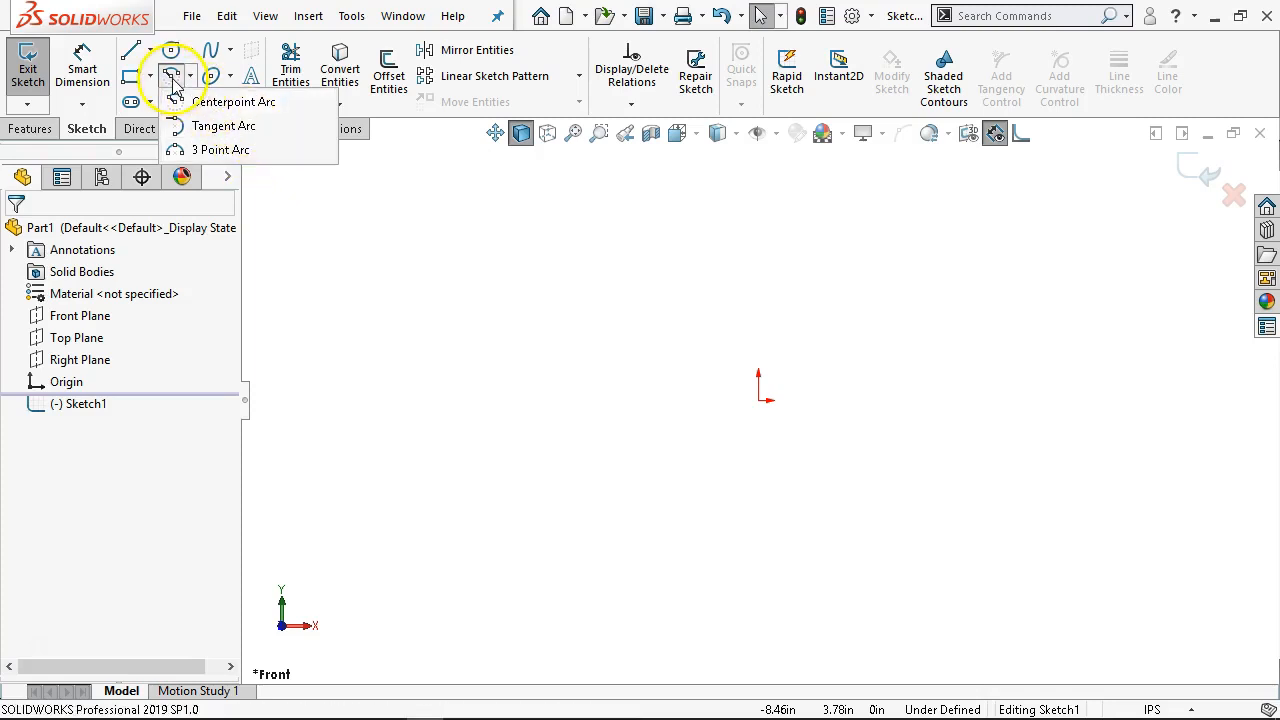
{"action": "left_click", "coordinate": [411, 217]}
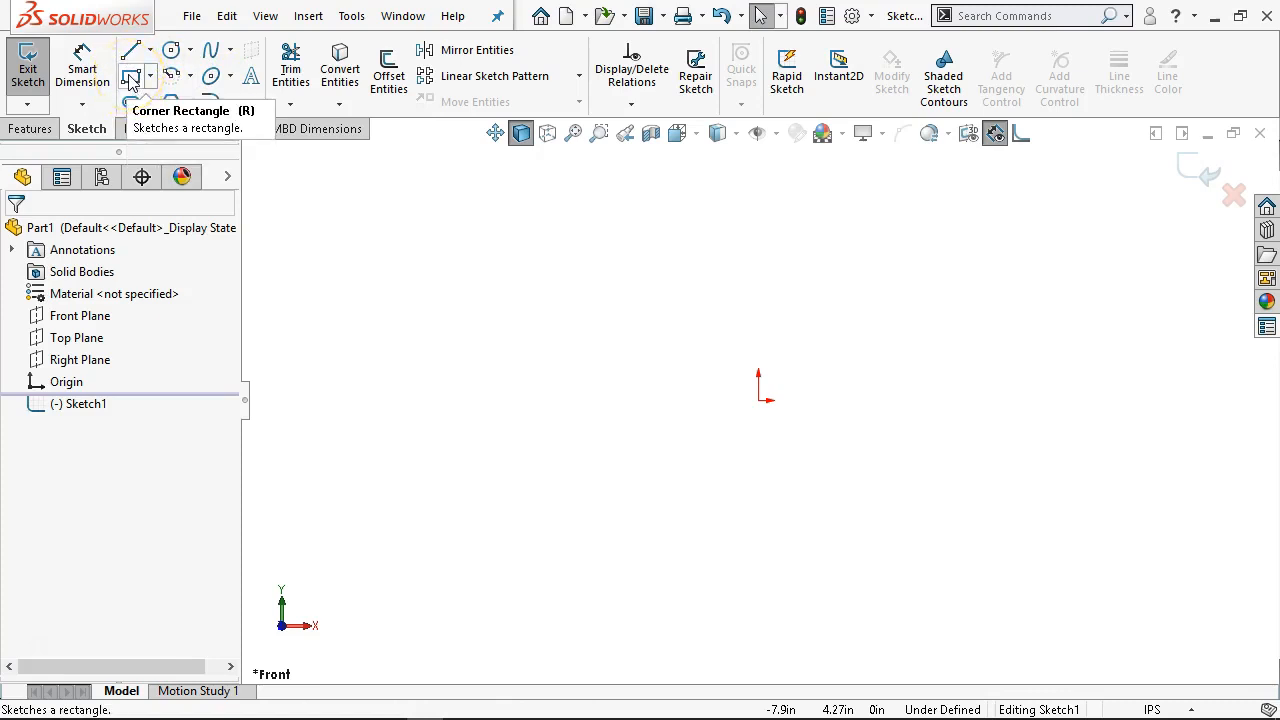
Sketch a corner rectangle about 4 in wide and 2 in high, up and to the right from the origin.
{"action": "left_click", "coordinate": [130, 80]}
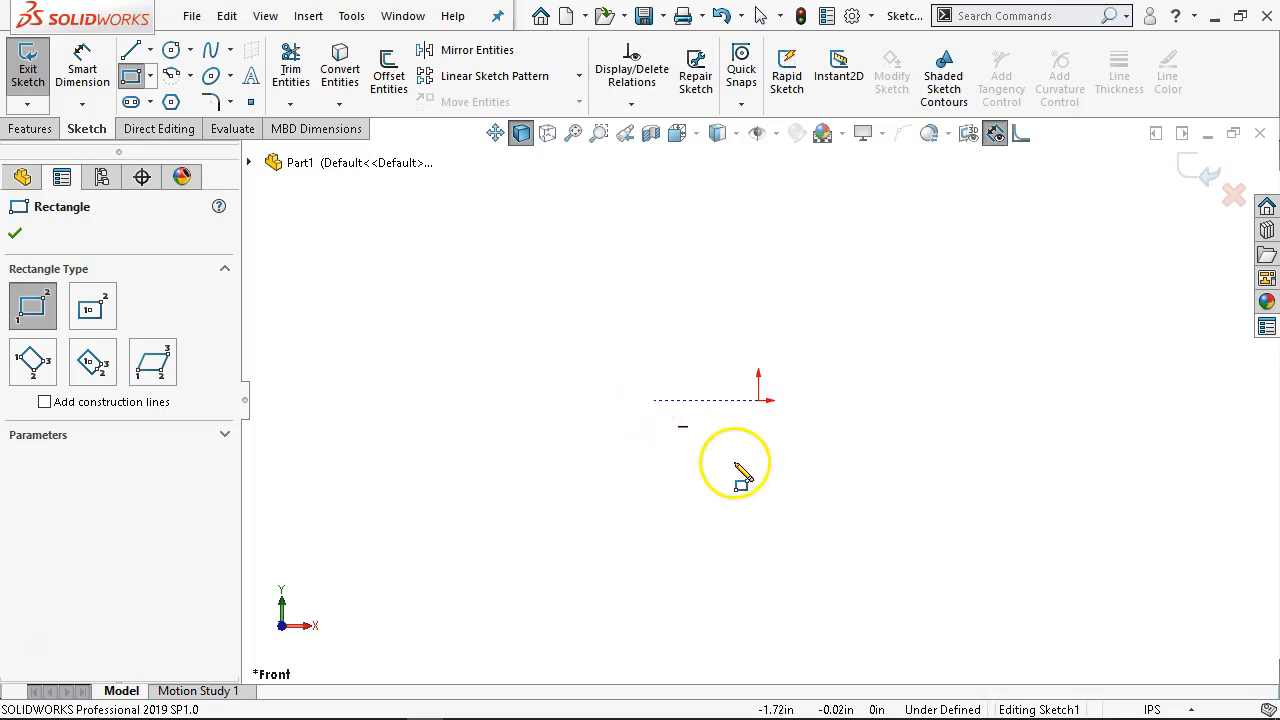
{"action": "left_click", "coordinate": [761, 402]}
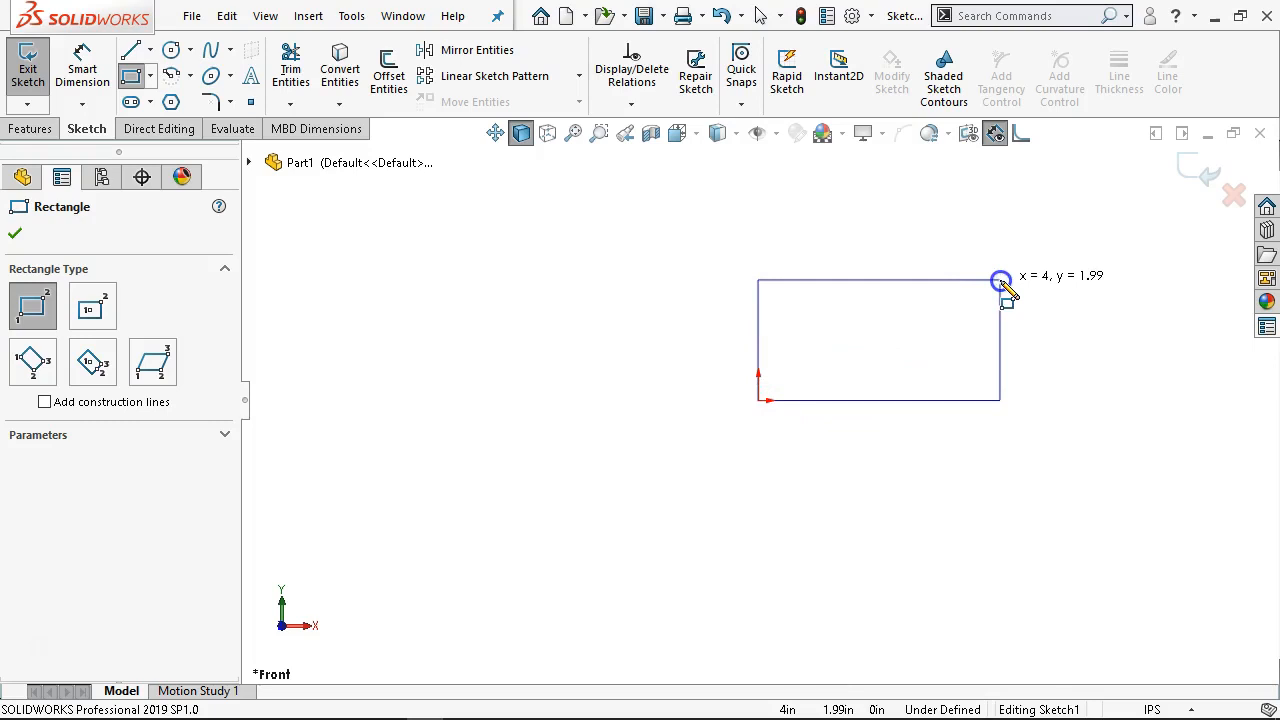
{"action": "left_click", "coordinate": [1002, 282]}
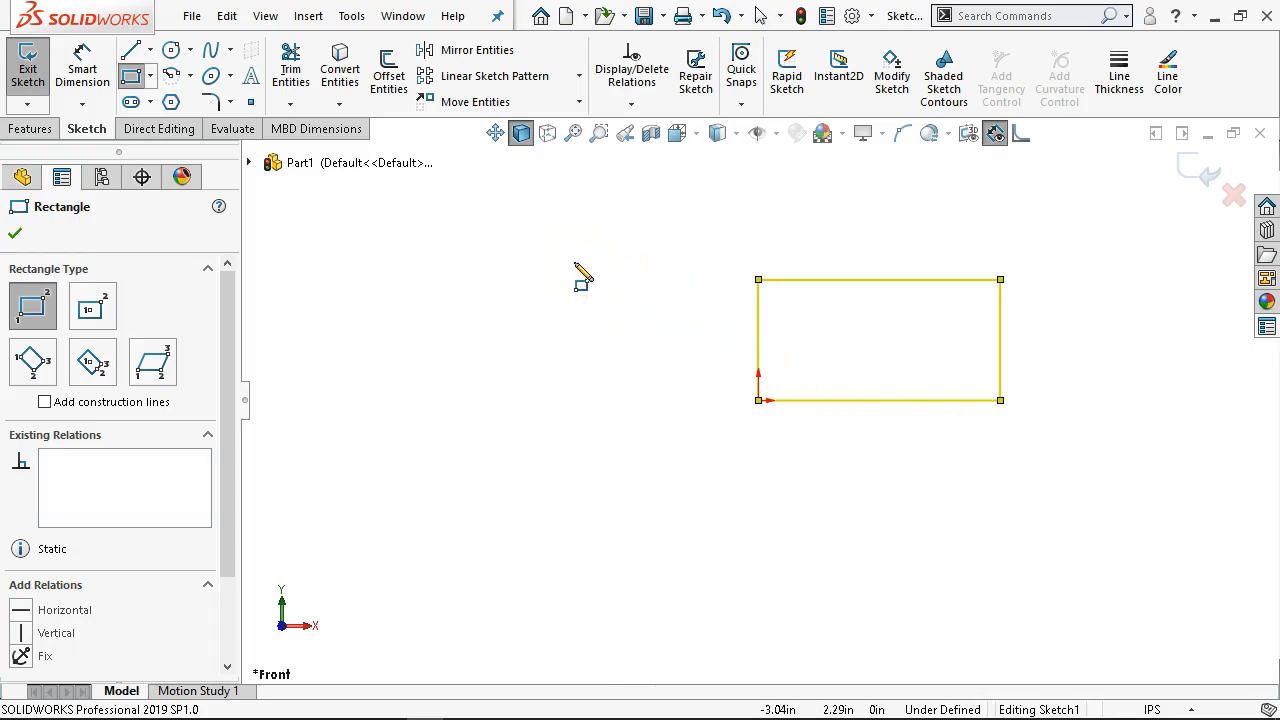
{"action": "right_click", "coordinate": [558, 250]}
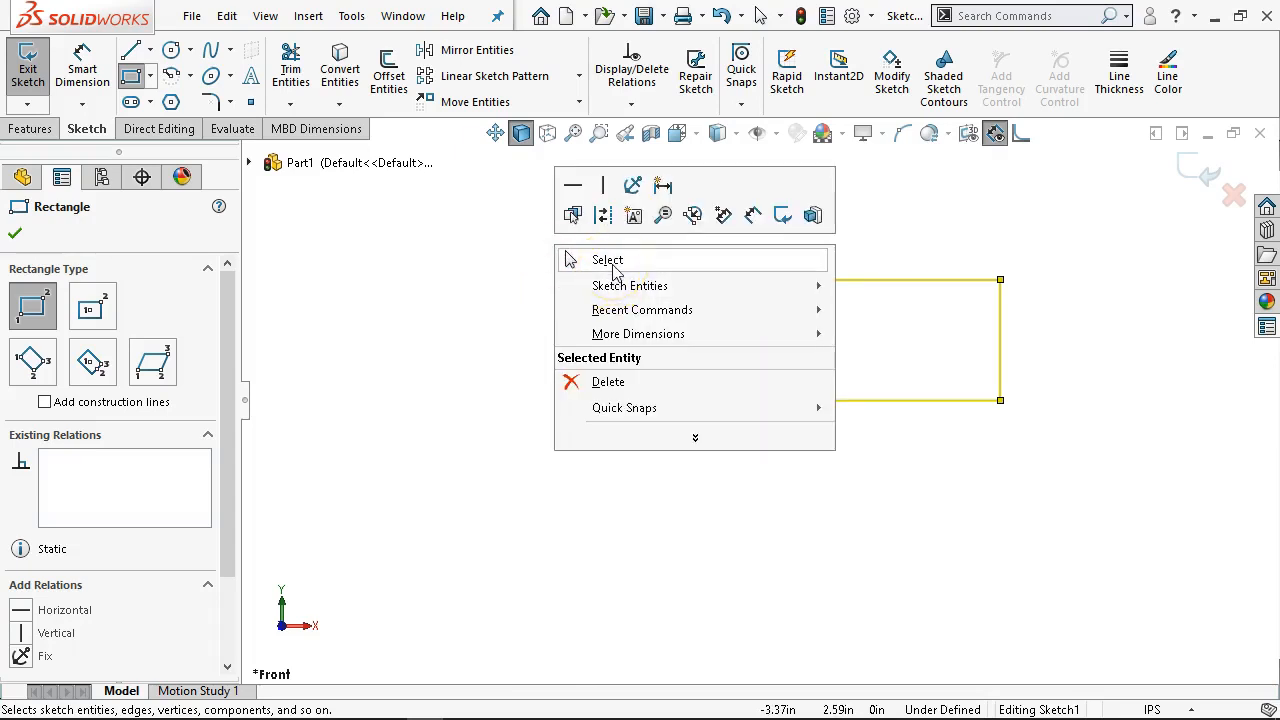
{"action": "left_click", "coordinate": [612, 266]}
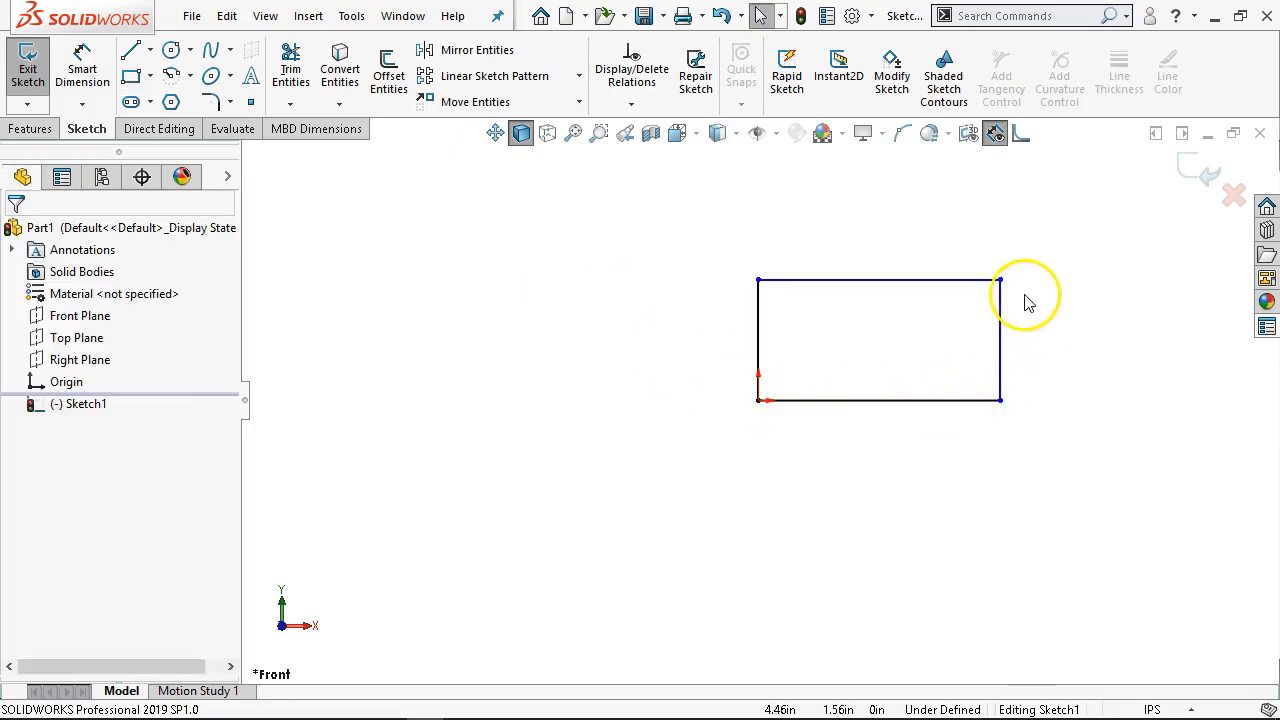
Resize the rectangle to about 3.37 by 1.66 in by moving its free upper-right corner, and check the origin corner's relation.
{"action": "left_click_drag", "start_coordinate": [1002, 282], "coordinate": [960, 300]}
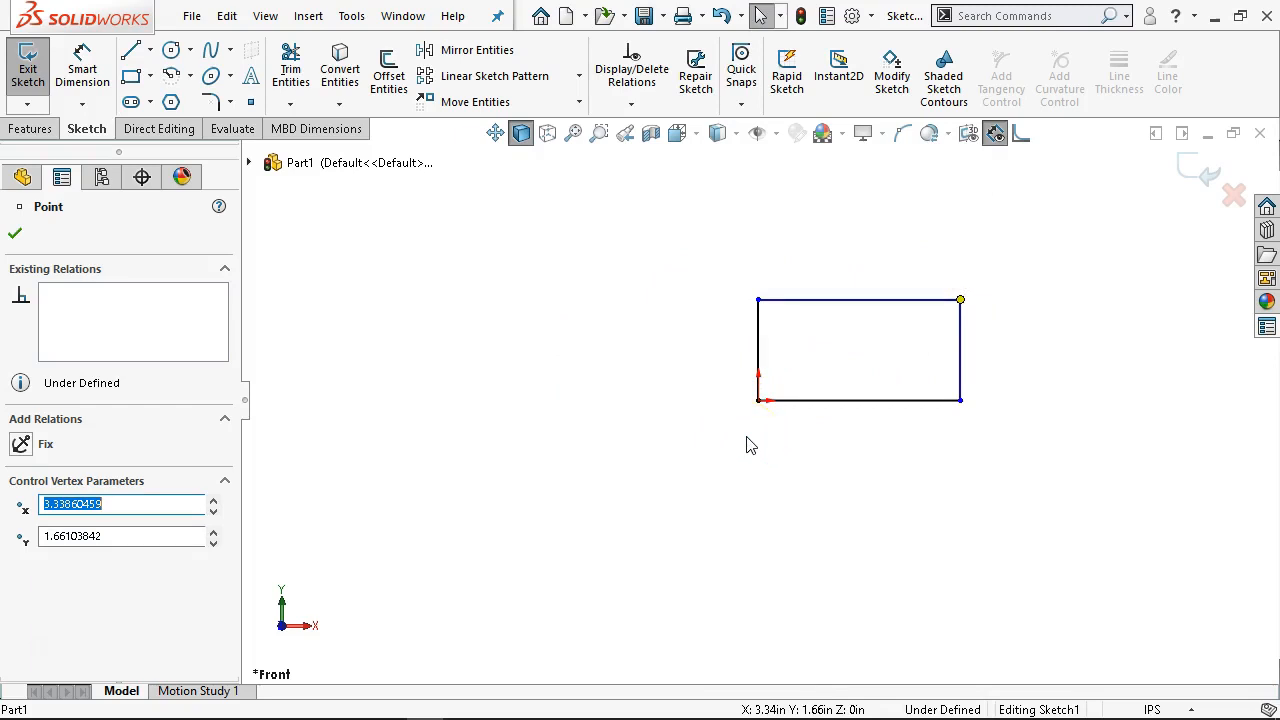
{"action": "left_click", "coordinate": [758, 400]}
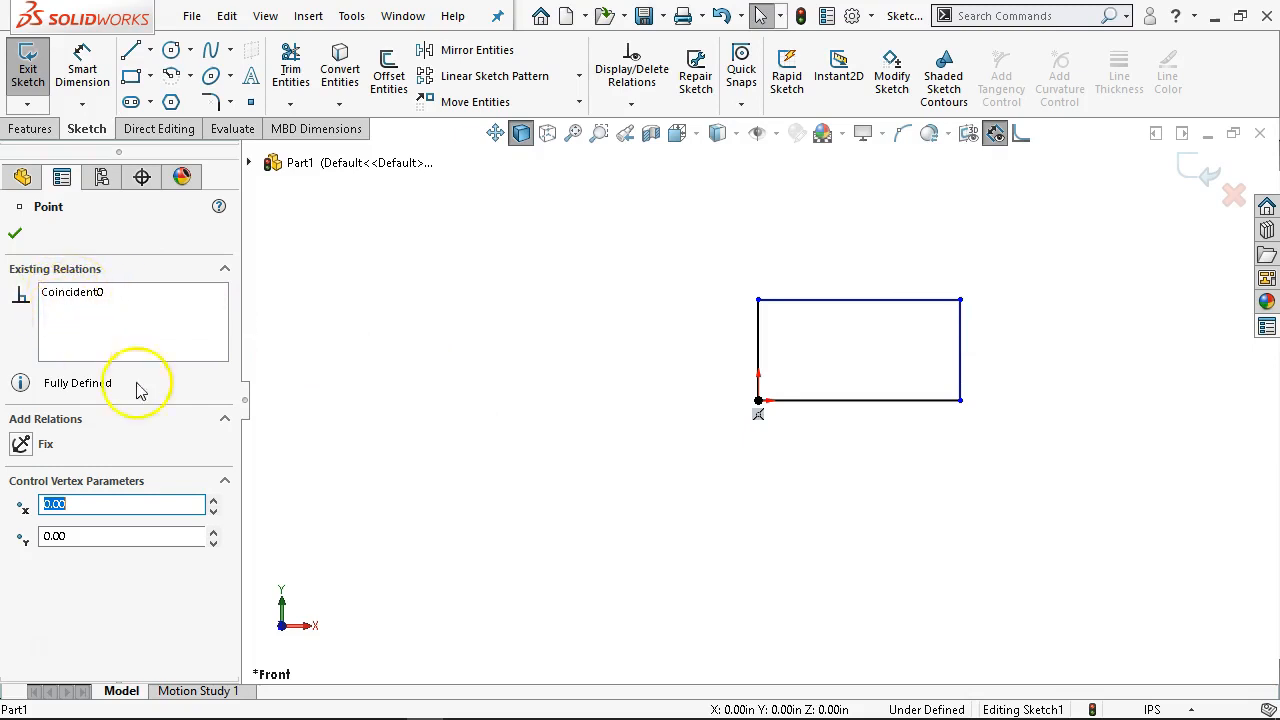
{"action": "left_click", "coordinate": [679, 493]}
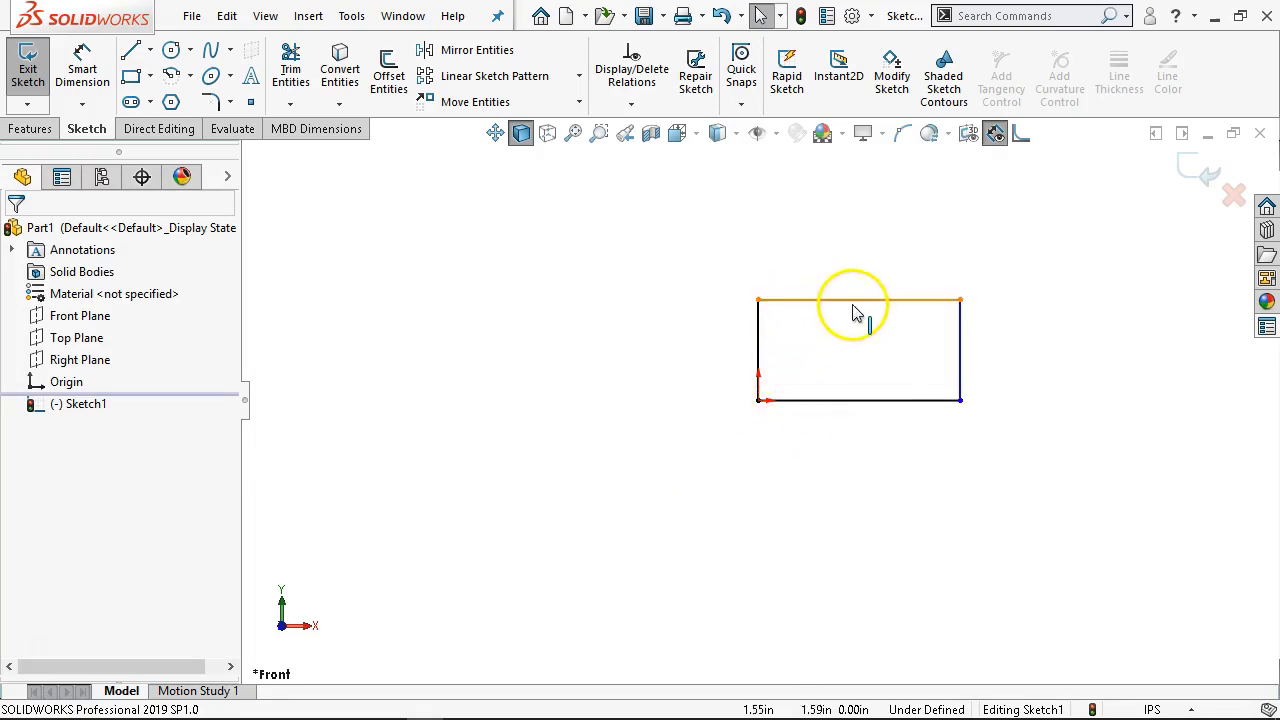
{"action": "mouse_move", "coordinate": [962, 301]}
{"action": "left_mouse_down"}
{"action": "mouse_move", "coordinate": [829, 288]}
{"action": "mouse_move", "coordinate": [905, 325]}
{"action": "mouse_move", "coordinate": [962, 301]}
{"action": "left_mouse_up"}
Examine the existing relations of the rectangle's origin corner, left side and bottom side.
{"action": "left_click", "coordinate": [759, 400]}
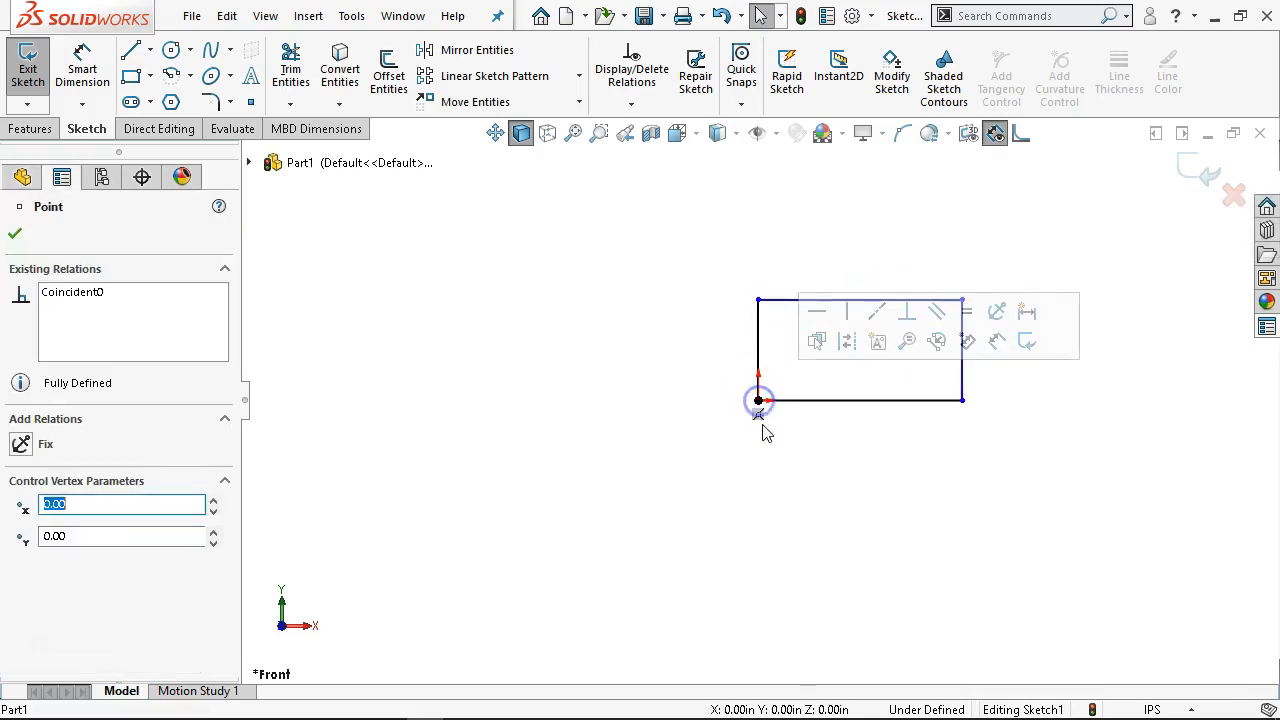
{"action": "left_click", "coordinate": [757, 350]}
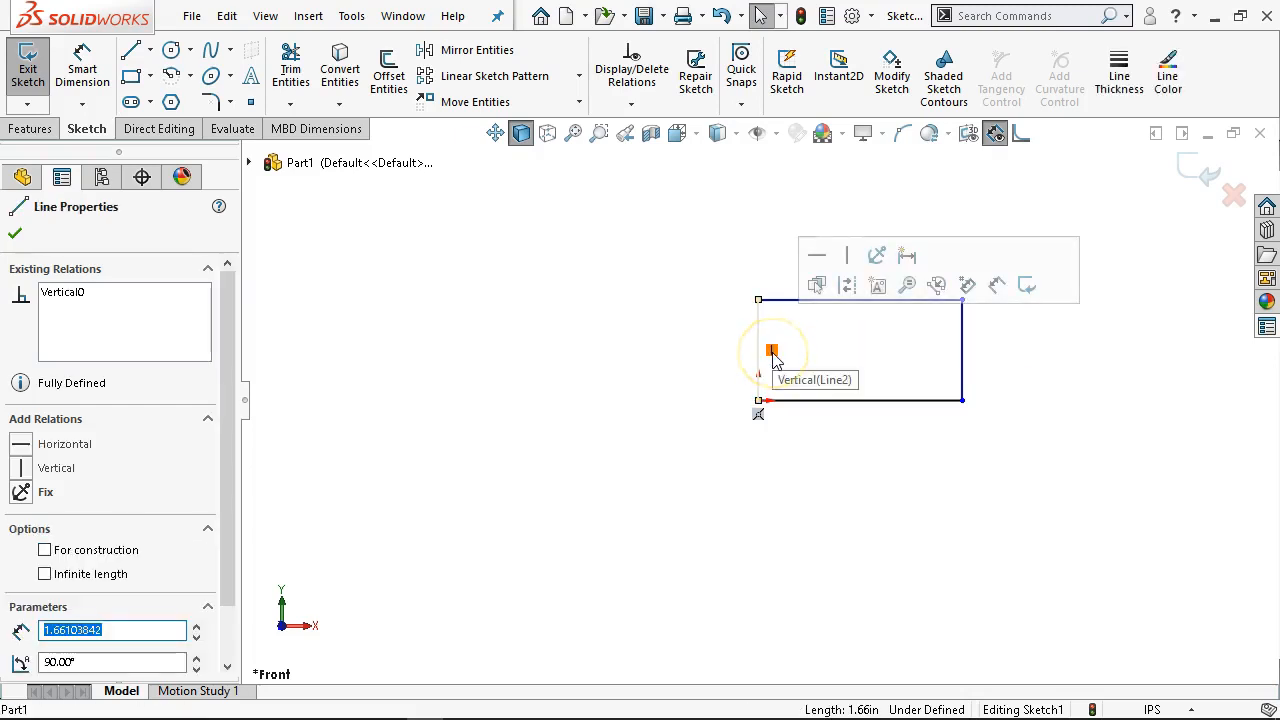
{"action": "left_click", "coordinate": [814, 400]}
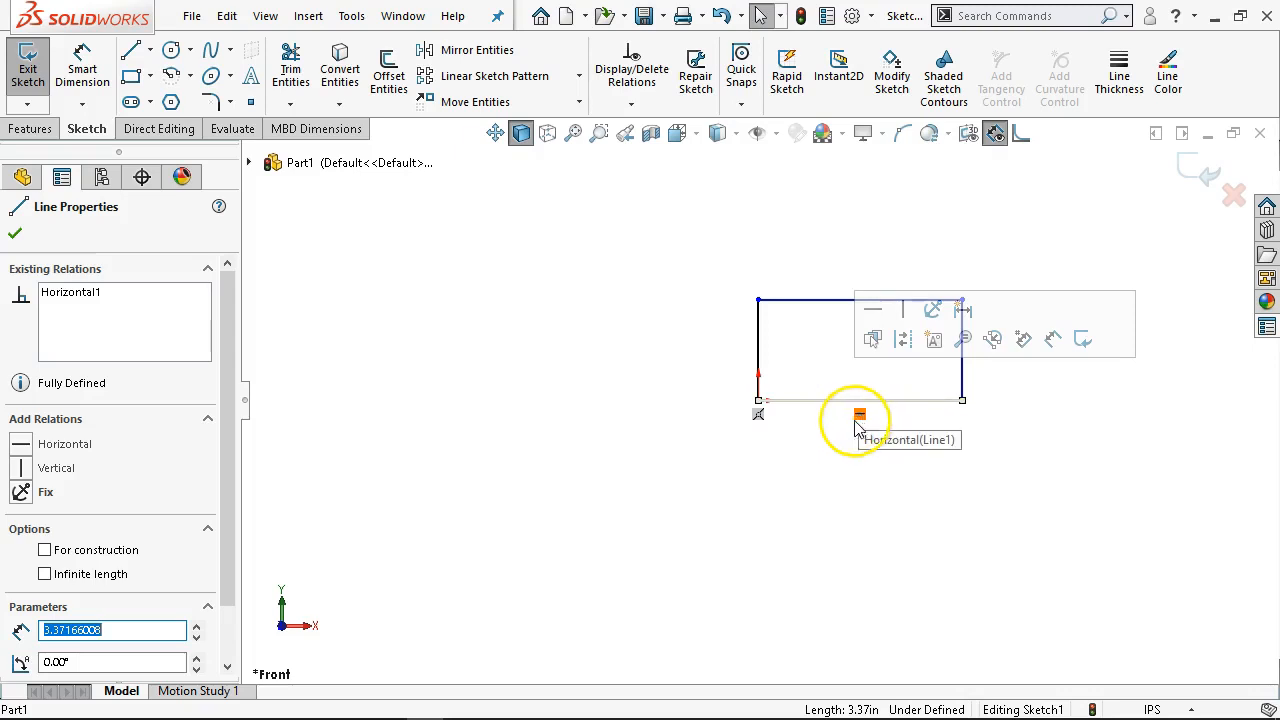
{"action": "left_click", "coordinate": [819, 475]}
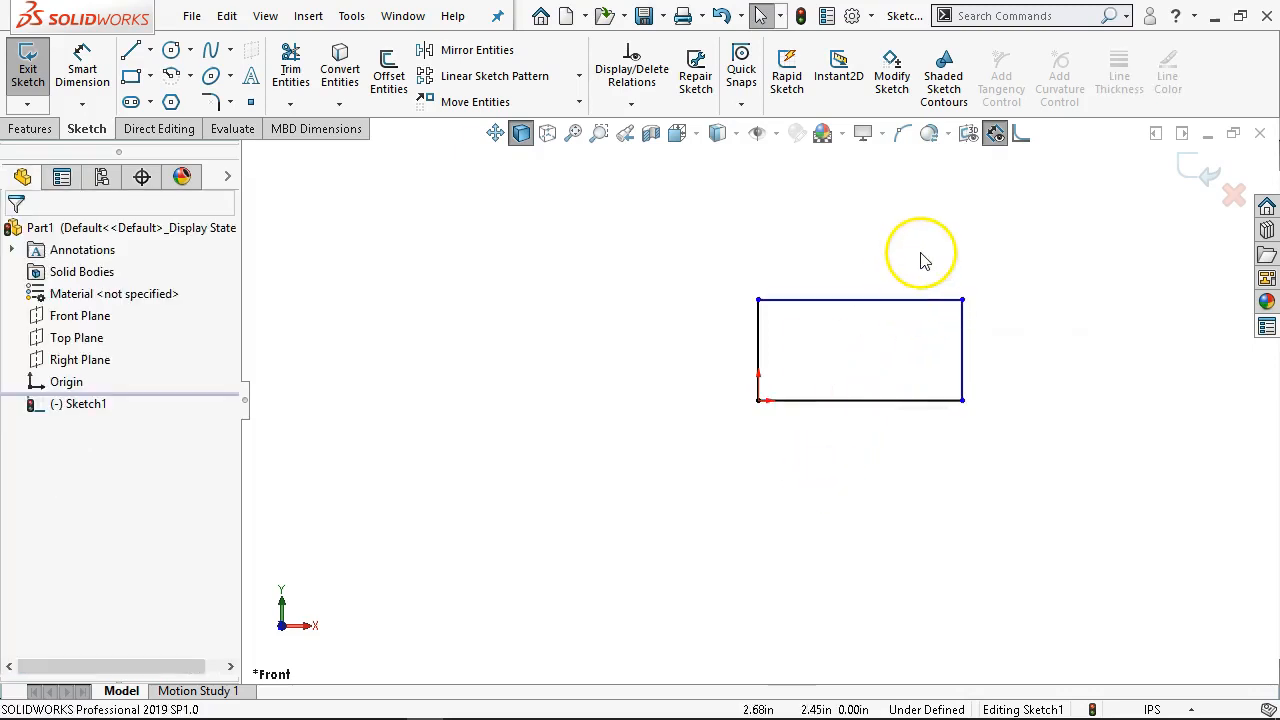
Turn on the display of sketch relations for the rectangle.
{"action": "left_click", "coordinate": [776, 133]}
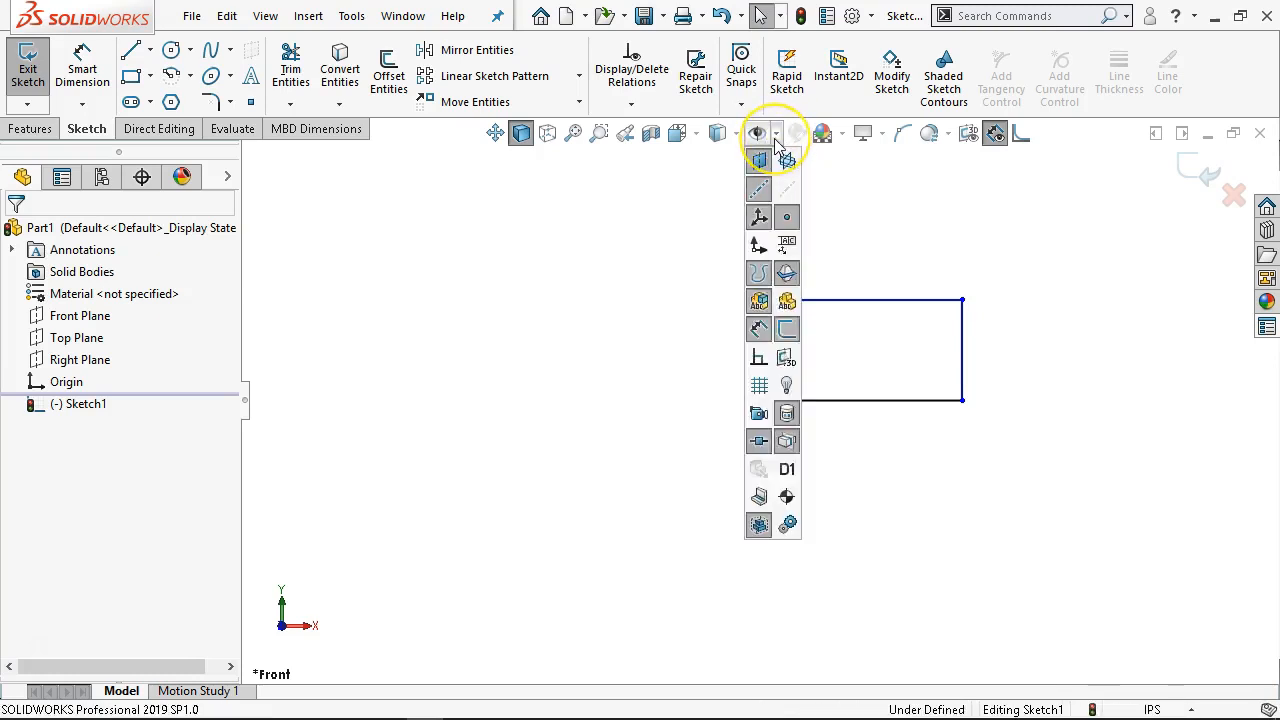
{"action": "left_click", "coordinate": [758, 362]}
{"action": "left_click", "coordinate": [643, 355]}
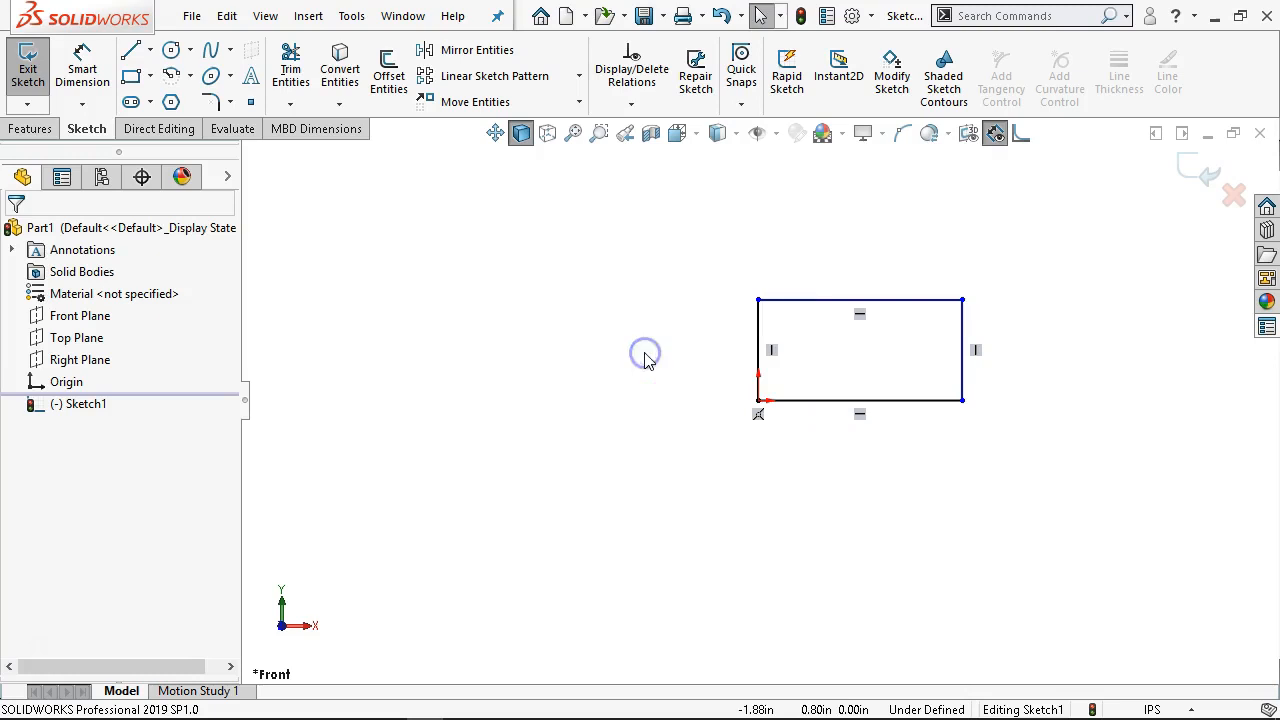
{"action": "scroll", "coordinate": [934, 349], "scroll_direction": "down", "scroll_amount": 4}
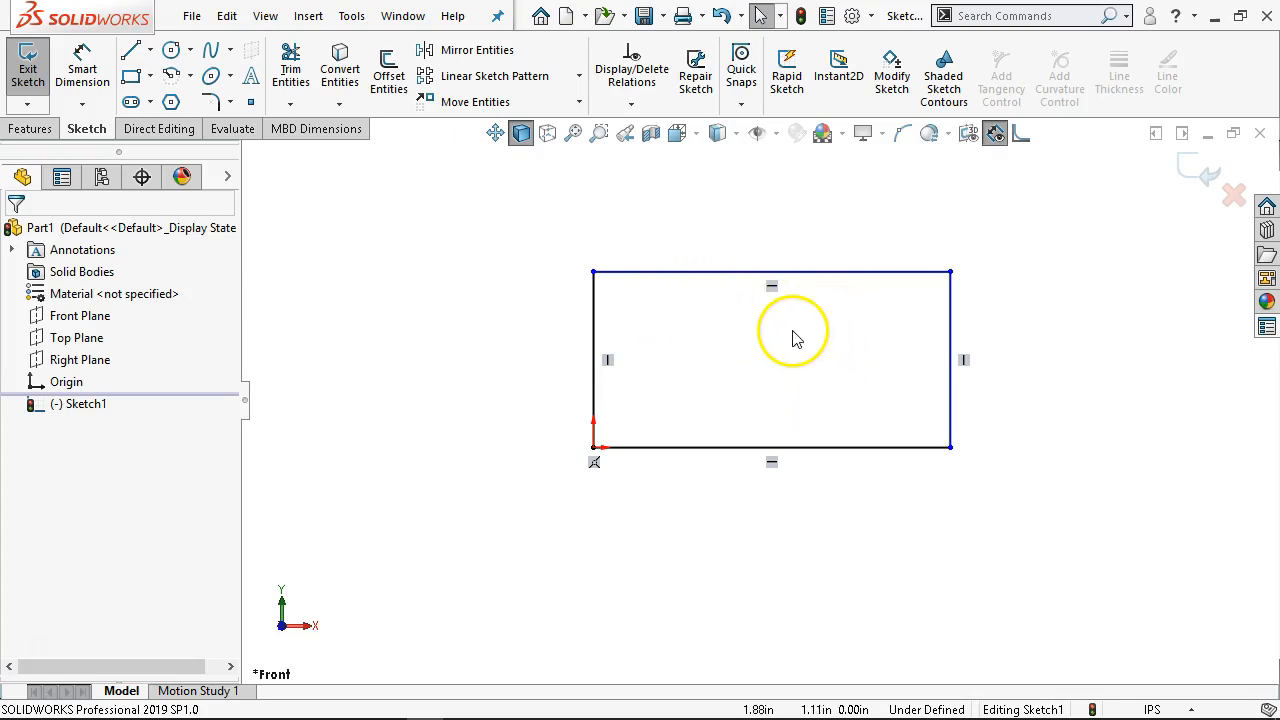
Turn off the display of sketch relations.
{"action": "left_click", "coordinate": [775, 134]}
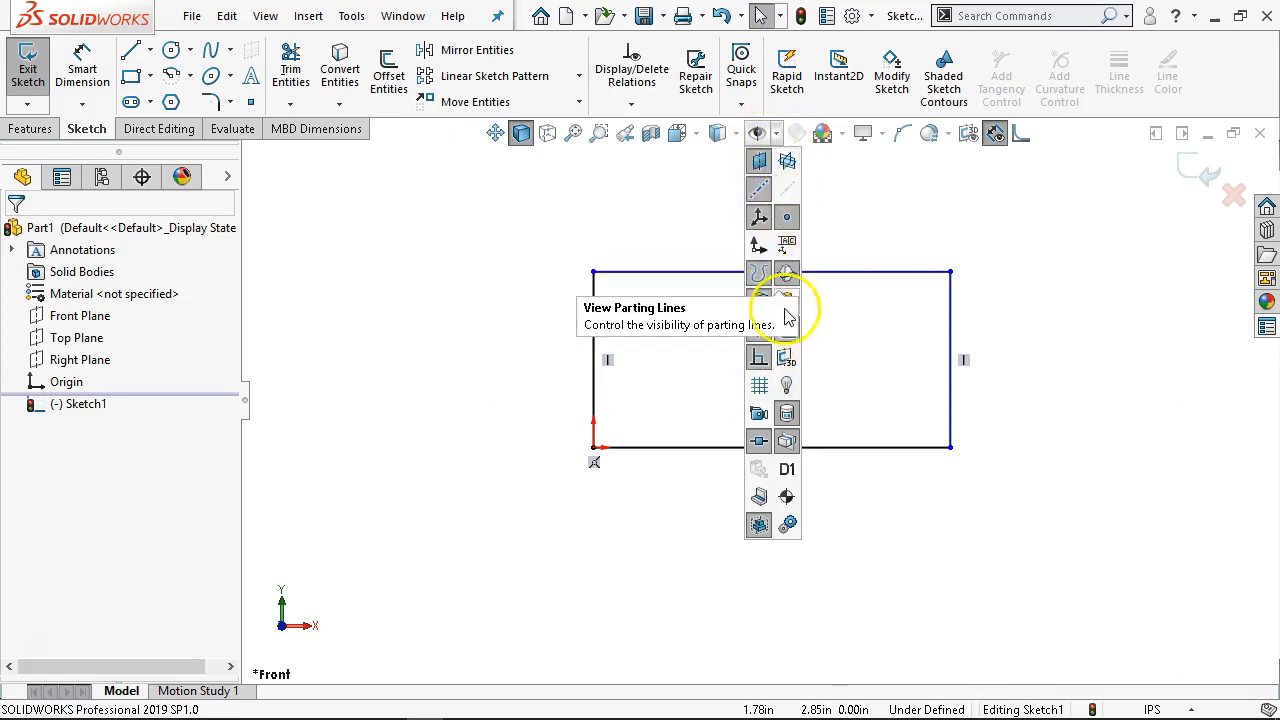
{"action": "left_click", "coordinate": [759, 361]}
{"action": "left_click", "coordinate": [713, 343]}
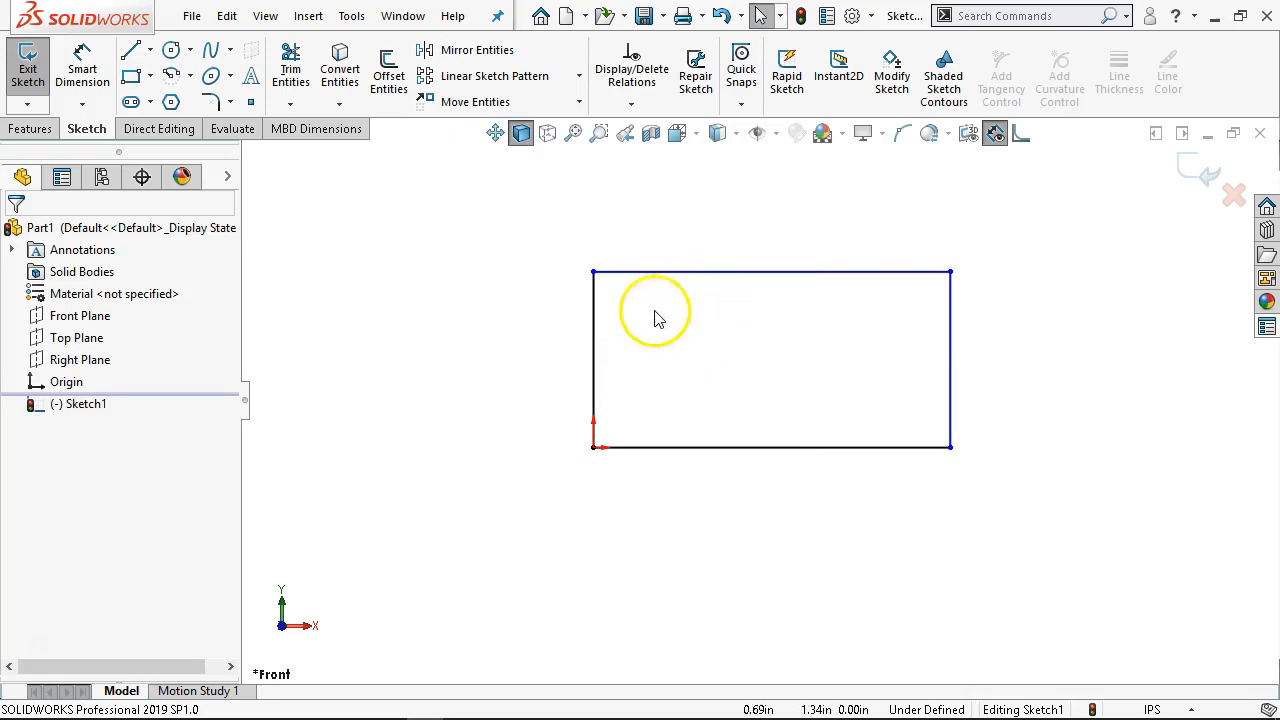
Check the left side's relation and resize the rectangle to about 3.48 by 0.68 in by moving its upper-right corner.
{"action": "left_click", "coordinate": [594, 332]}
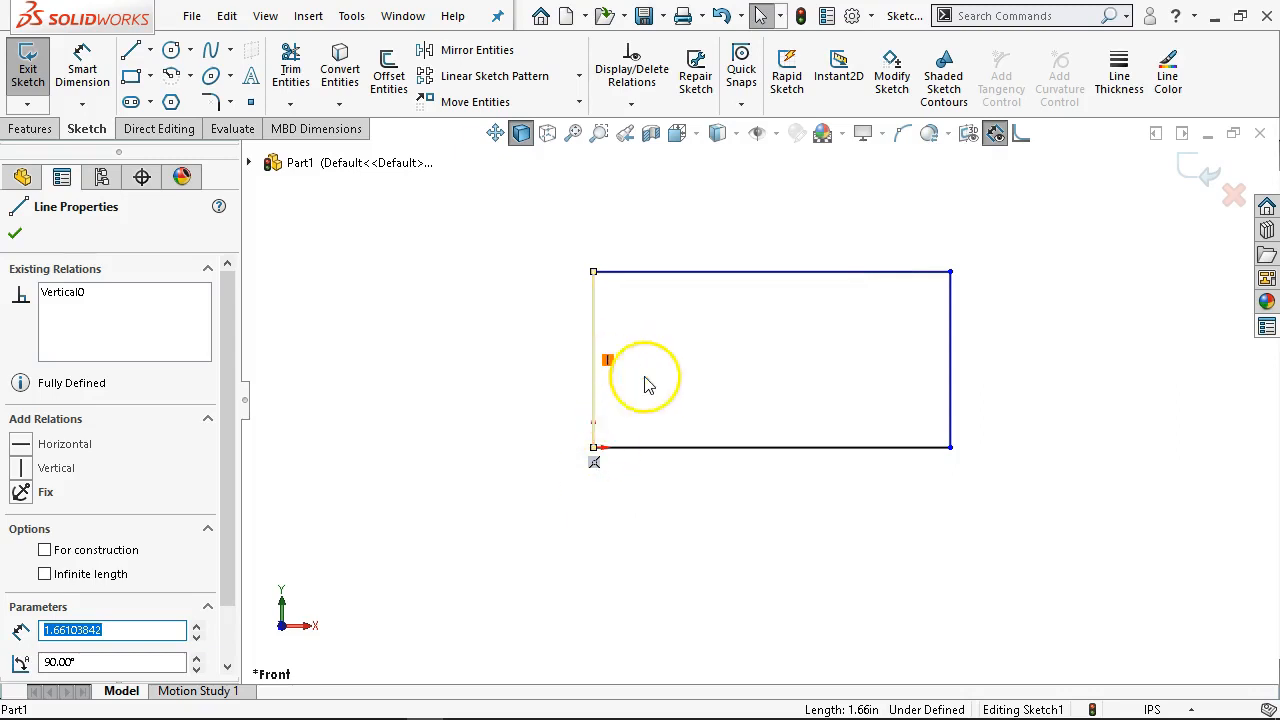
{"action": "left_click", "coordinate": [677, 380]}
{"action": "left_click_drag", "start_coordinate": [950, 272], "coordinate": [962, 376]}
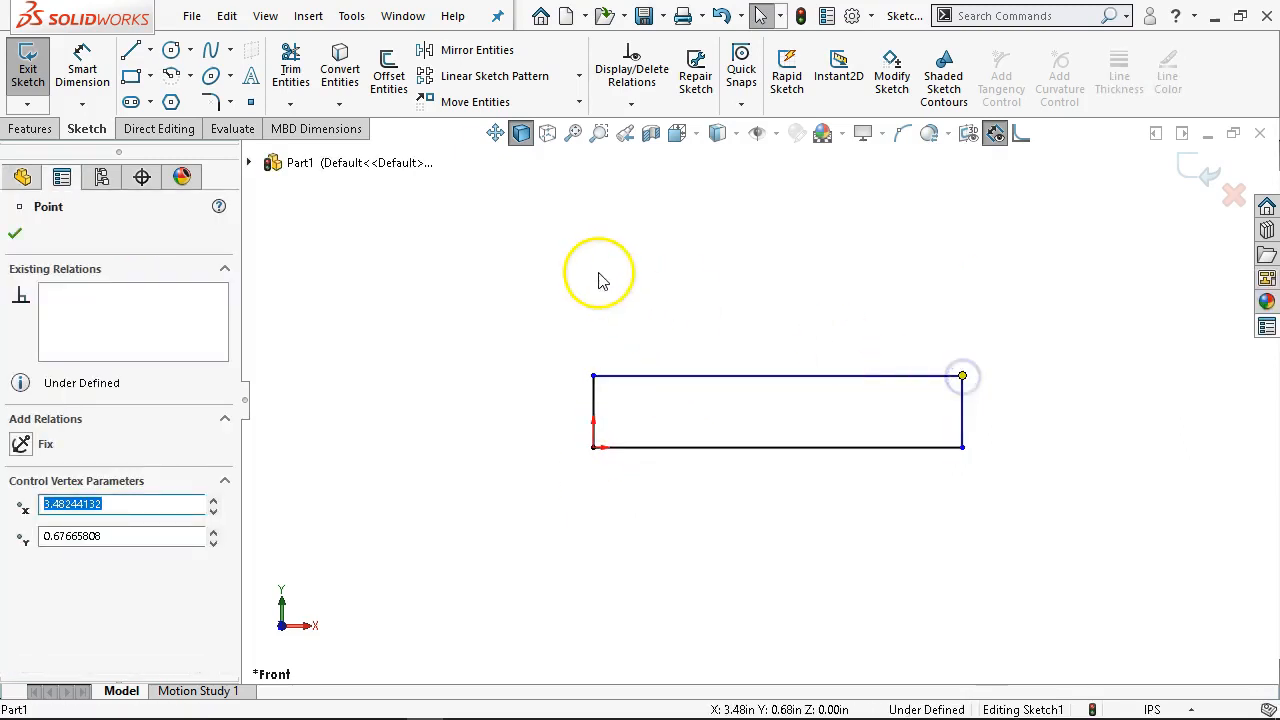
Dimension the rectangle's left side with Smart Dimension and set its height to 0.5 in.
{"action": "left_click", "coordinate": [82, 75]}
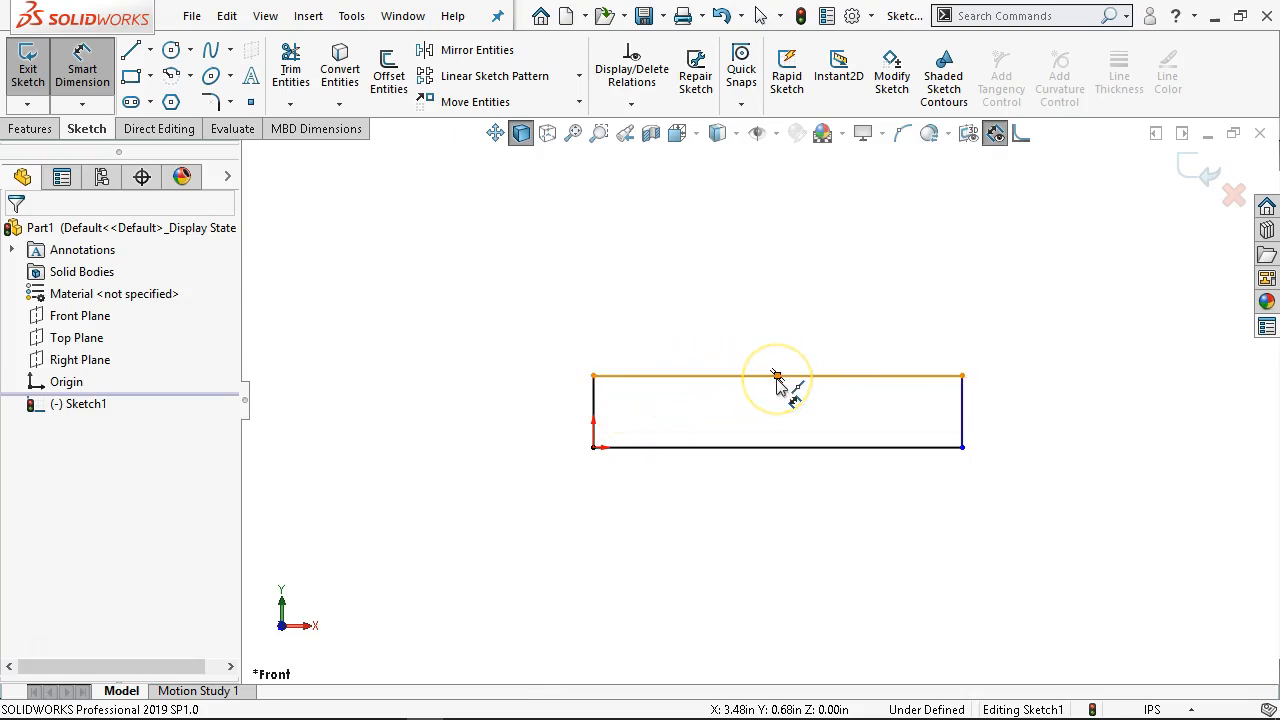
{"action": "left_click", "coordinate": [594, 400]}
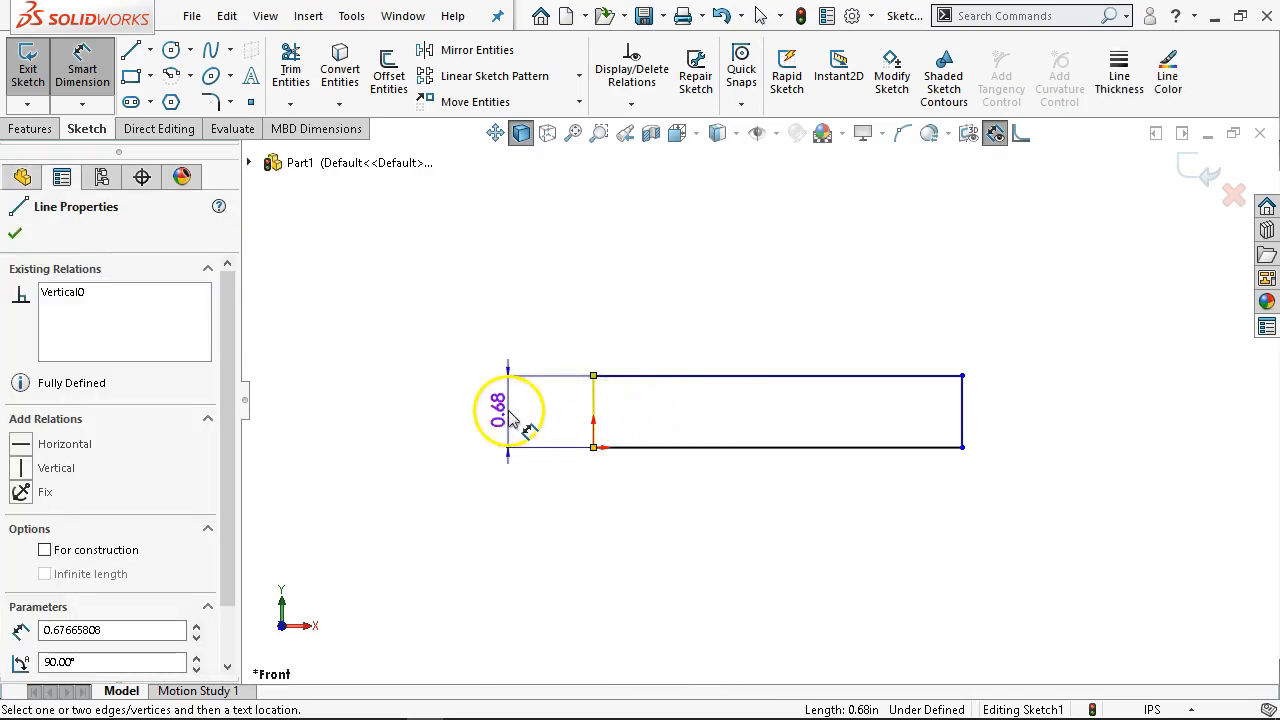
{"action": "left_click", "coordinate": [510, 418]}
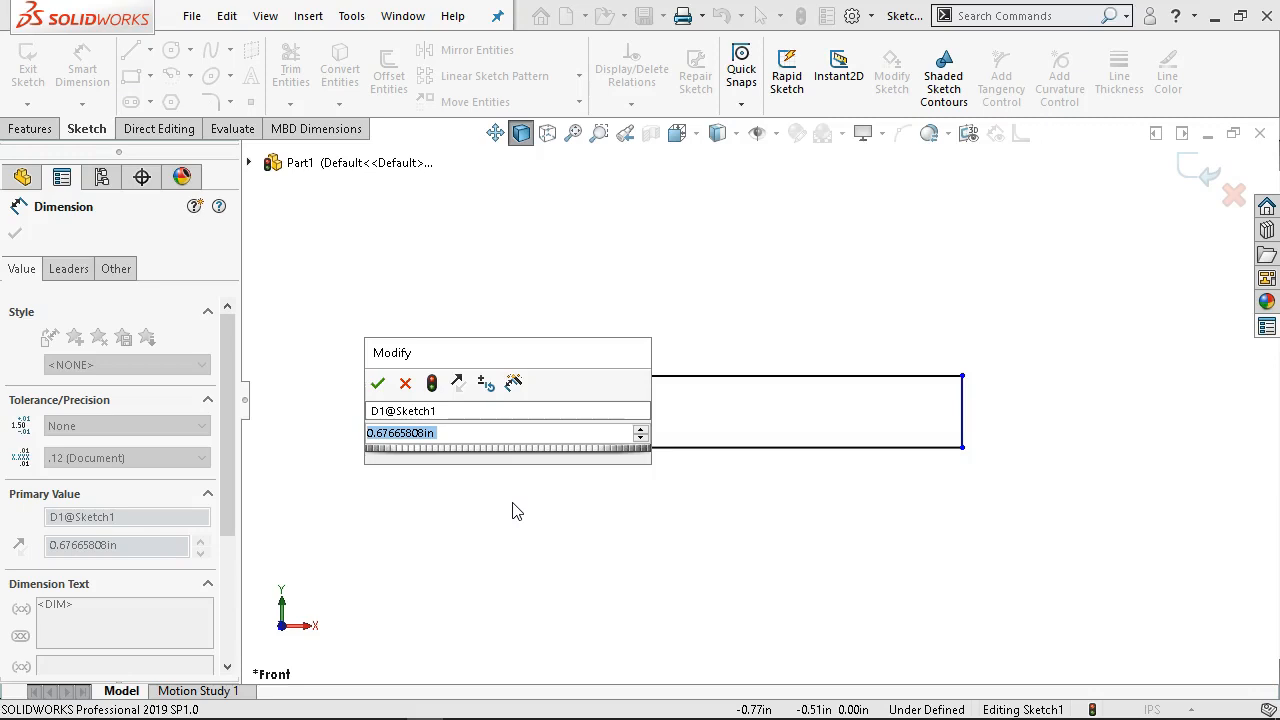
{"action": "type", "text": ".5"}
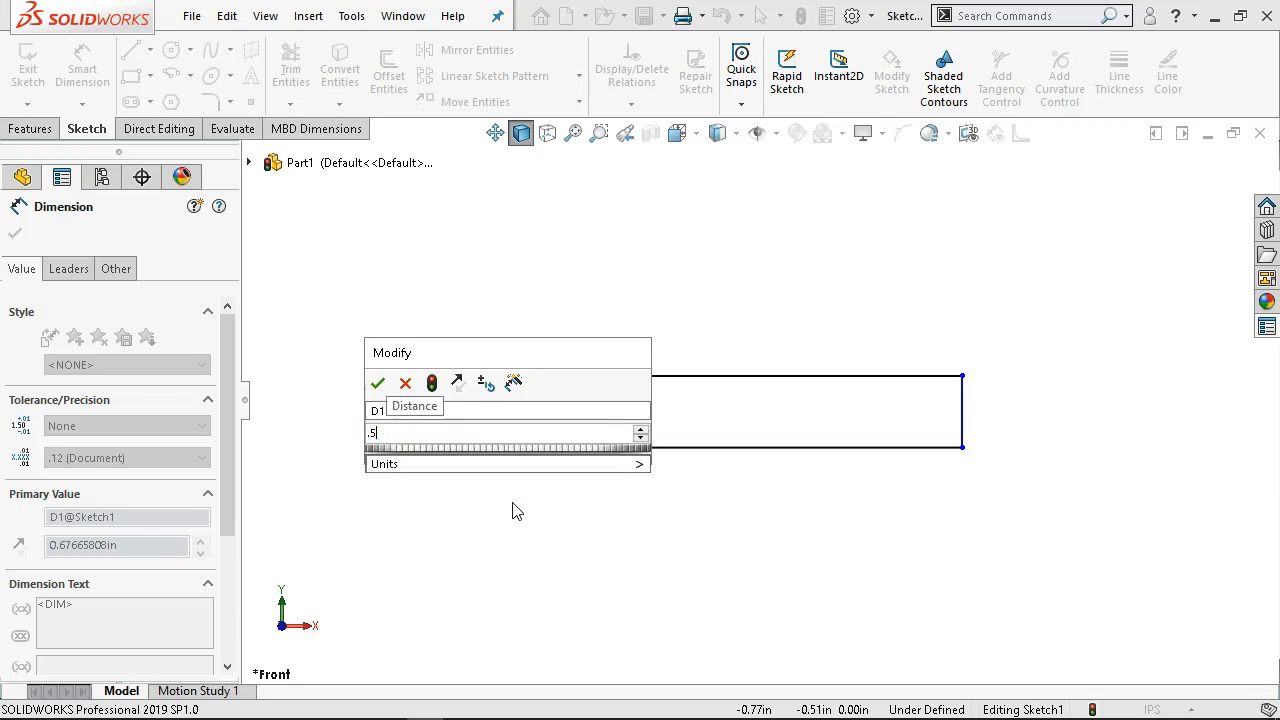
{"action": "key", "text": "Return"}
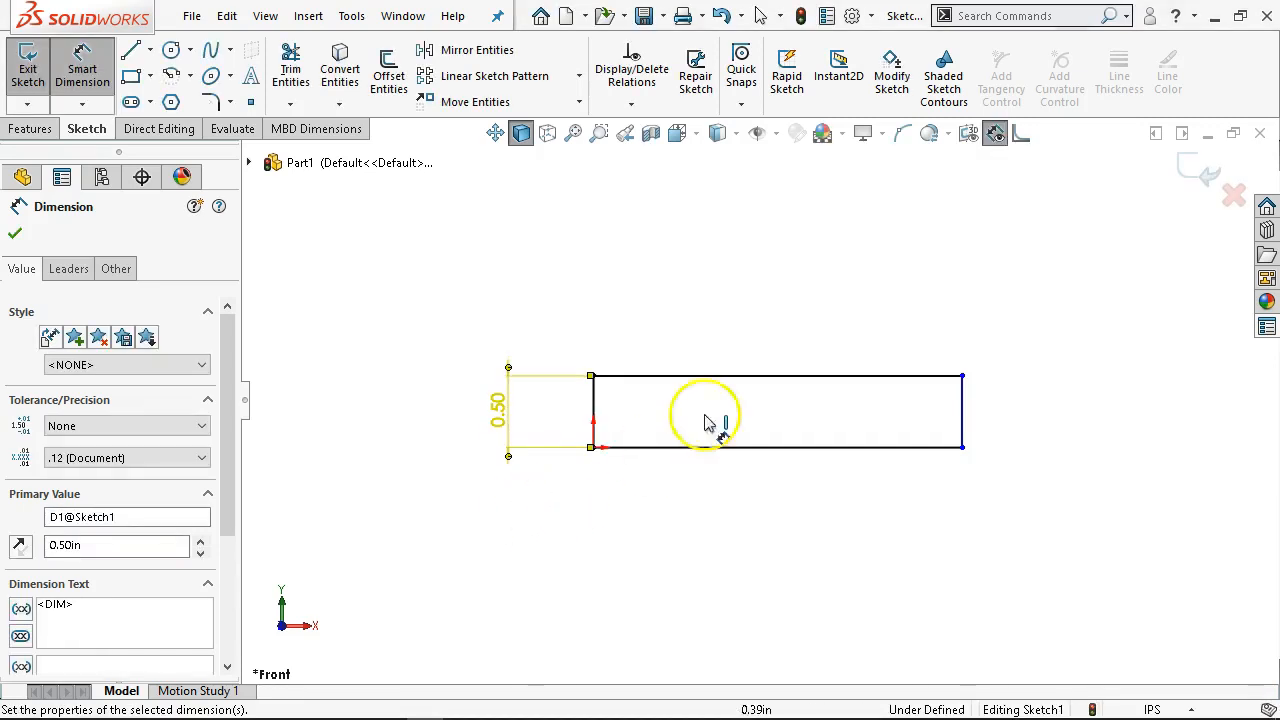
{"action": "right_click", "coordinate": [678, 260]}
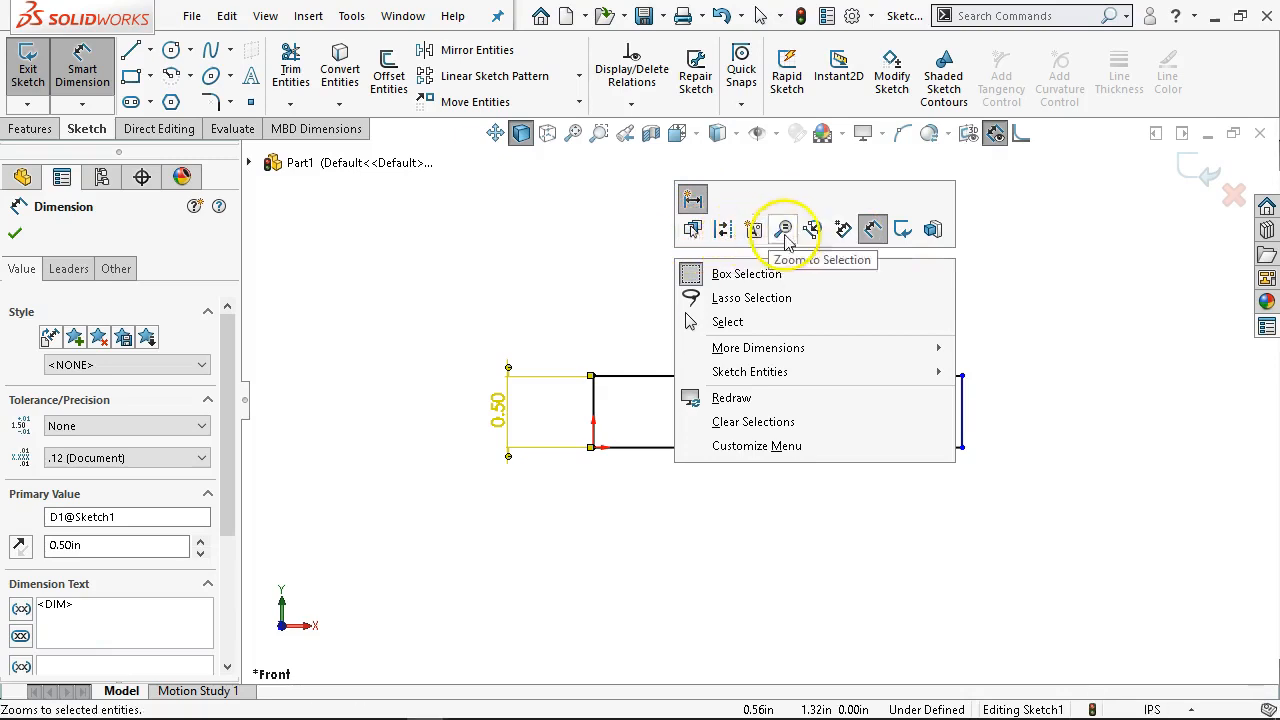
{"action": "left_click", "coordinate": [1015, 260]}
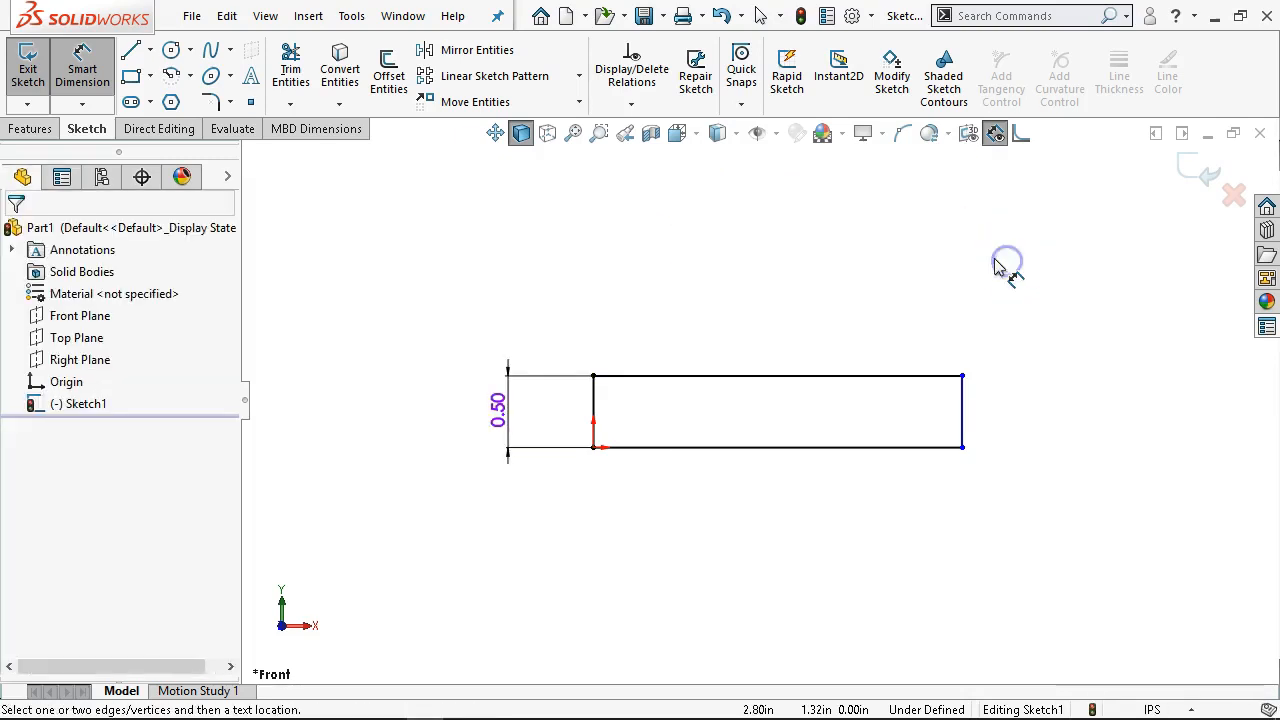
Dimension the rectangle's bottom side below the sketch and set its length to 2.5 in.
{"action": "left_click", "coordinate": [750, 453]}
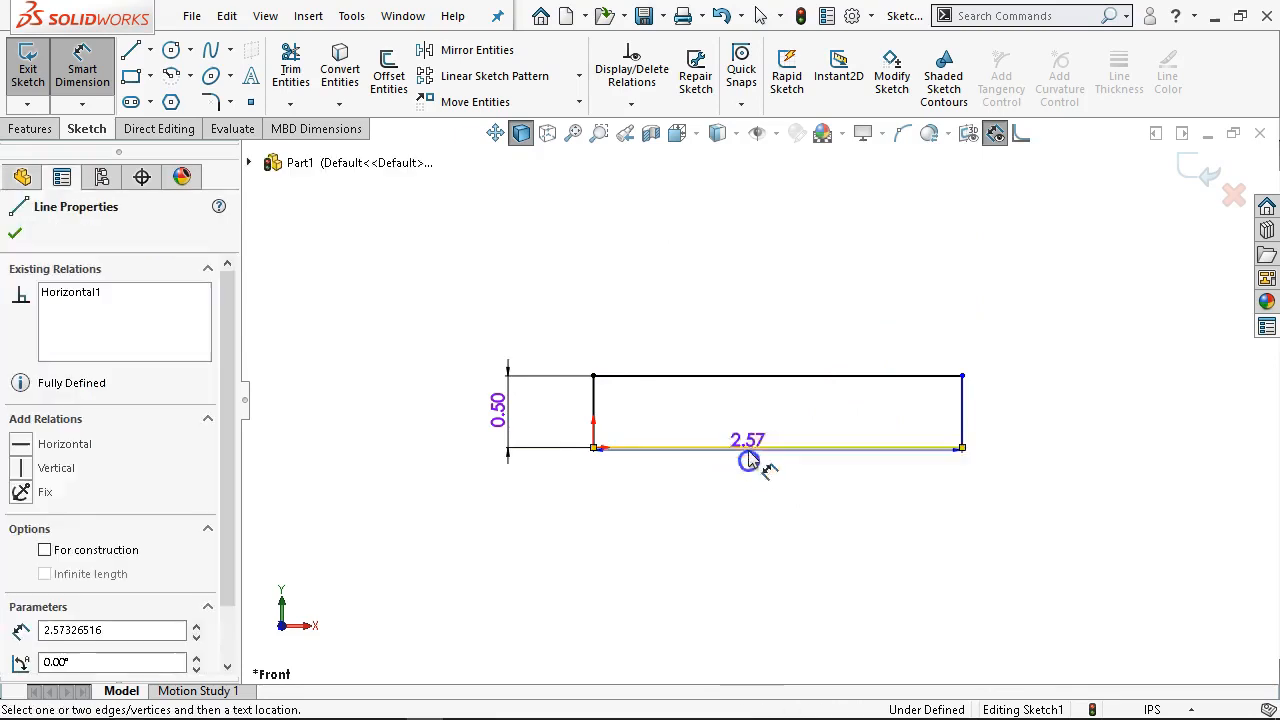
{"action": "left_click", "coordinate": [770, 519]}
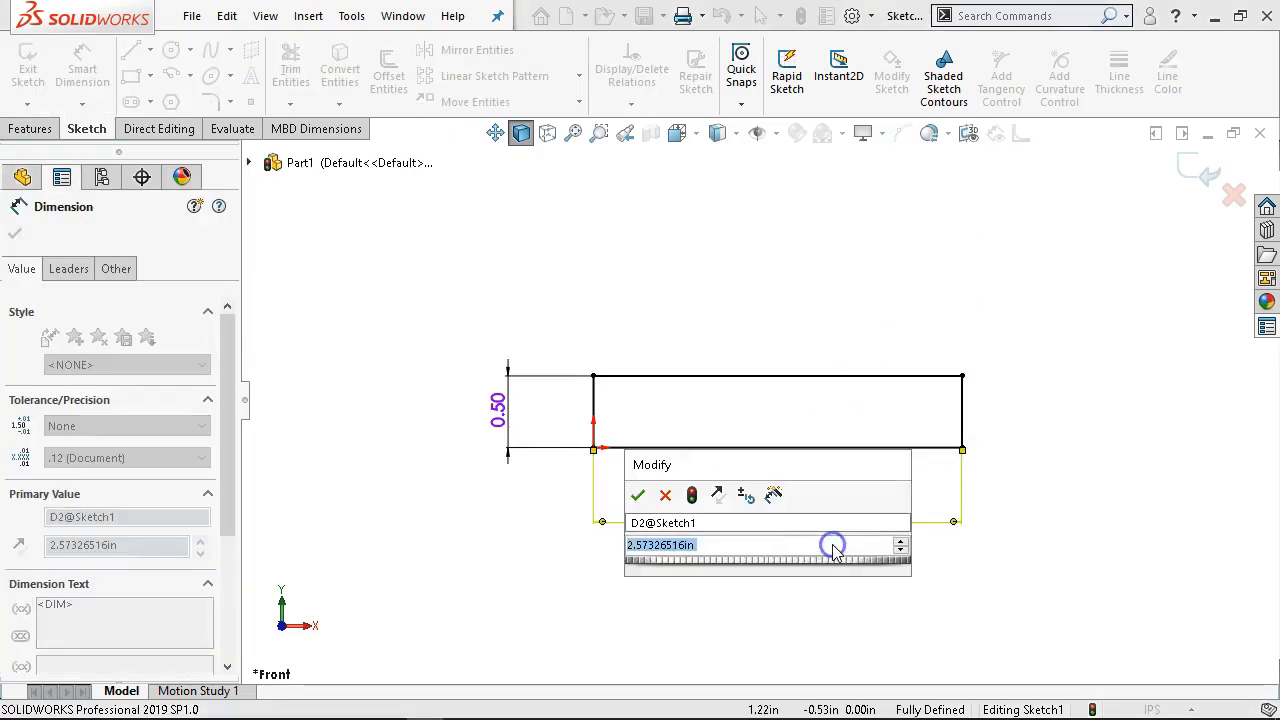
{"action": "type", "text": "2.5"}
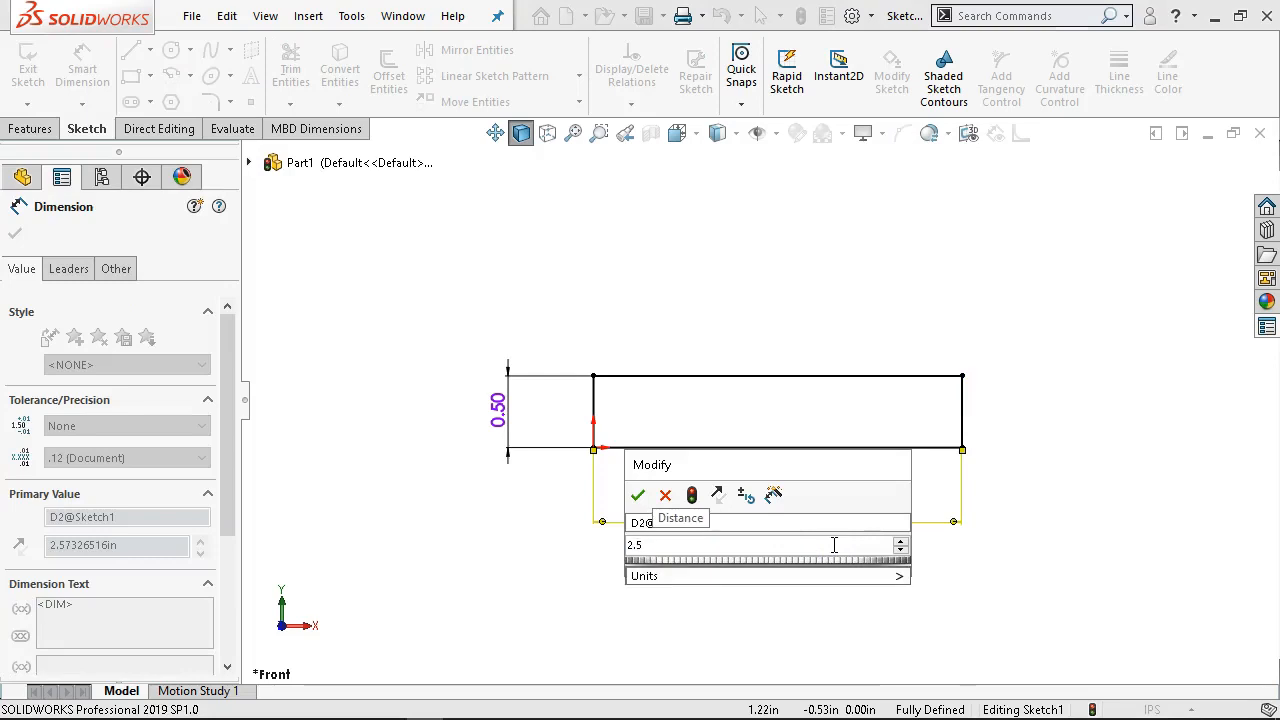
{"action": "key", "text": "Return"}
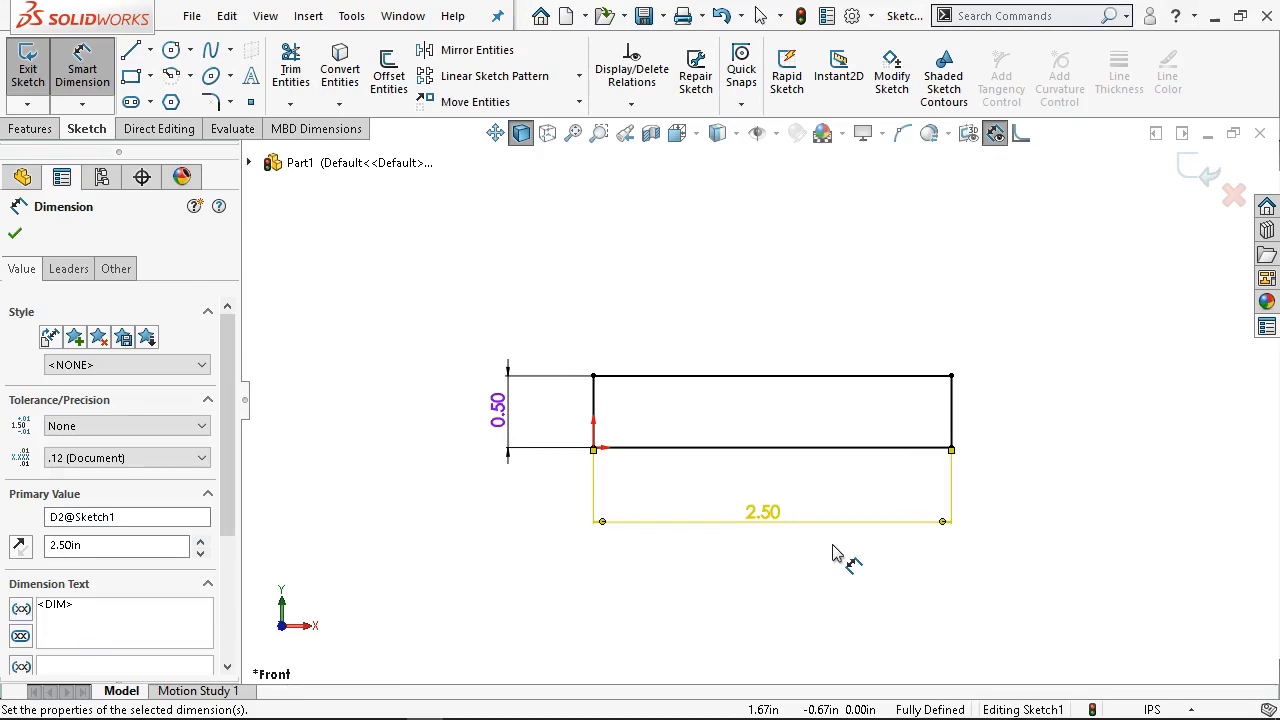
Change the rectangle's horizontal length dimension to 2 in.
{"action": "left_click", "coordinate": [771, 512]}
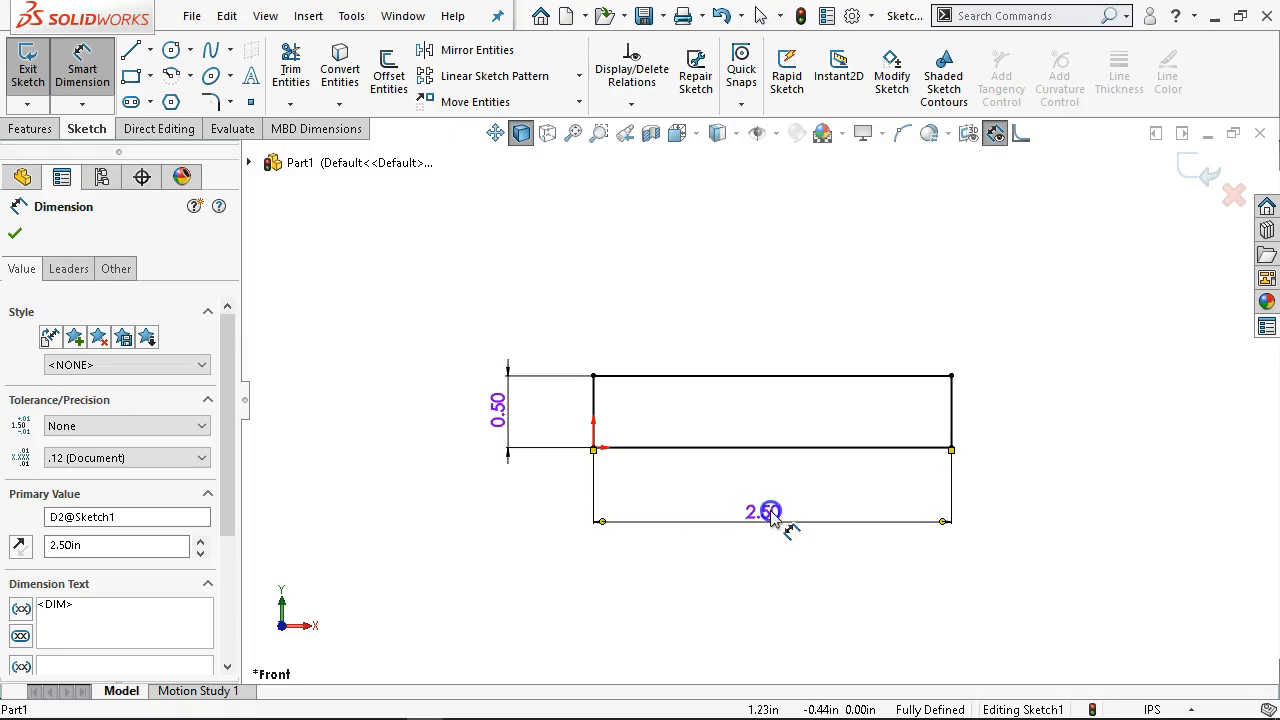
{"action": "left_click", "coordinate": [771, 512]}
{"action": "type", "text": "2"}
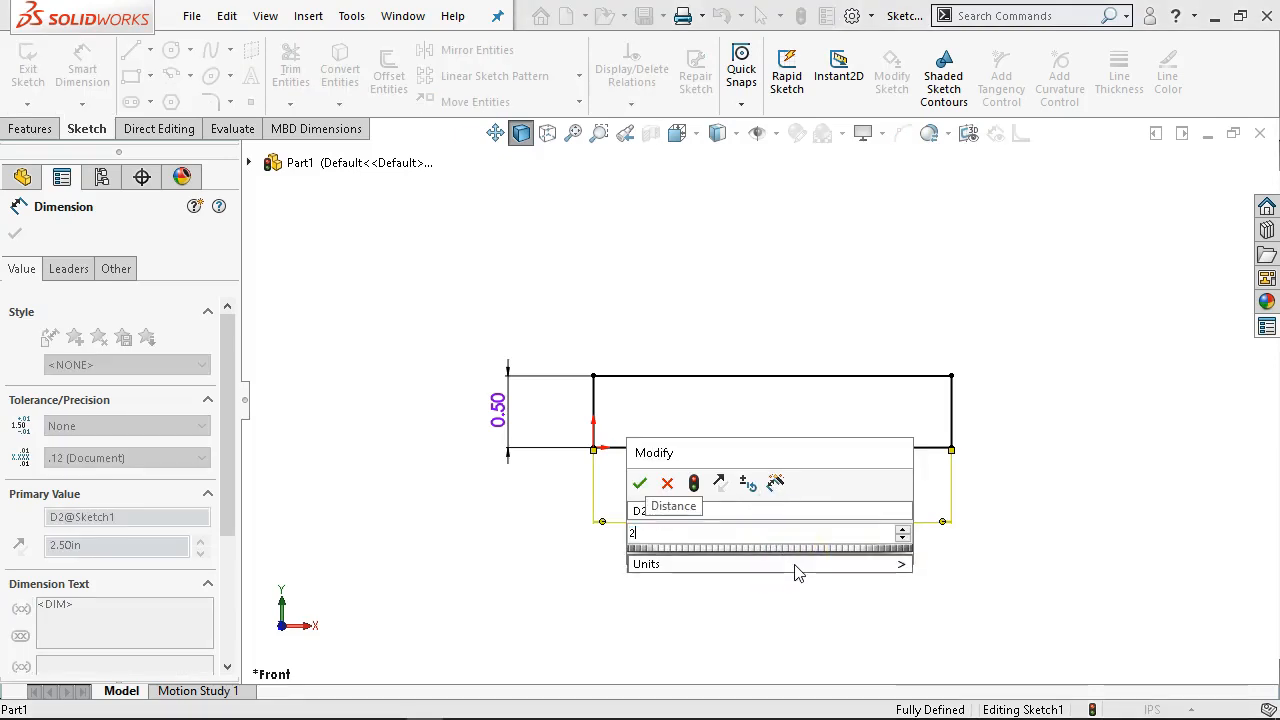
{"action": "key", "text": "Return"}
{"action": "left_click", "coordinate": [903, 572]}
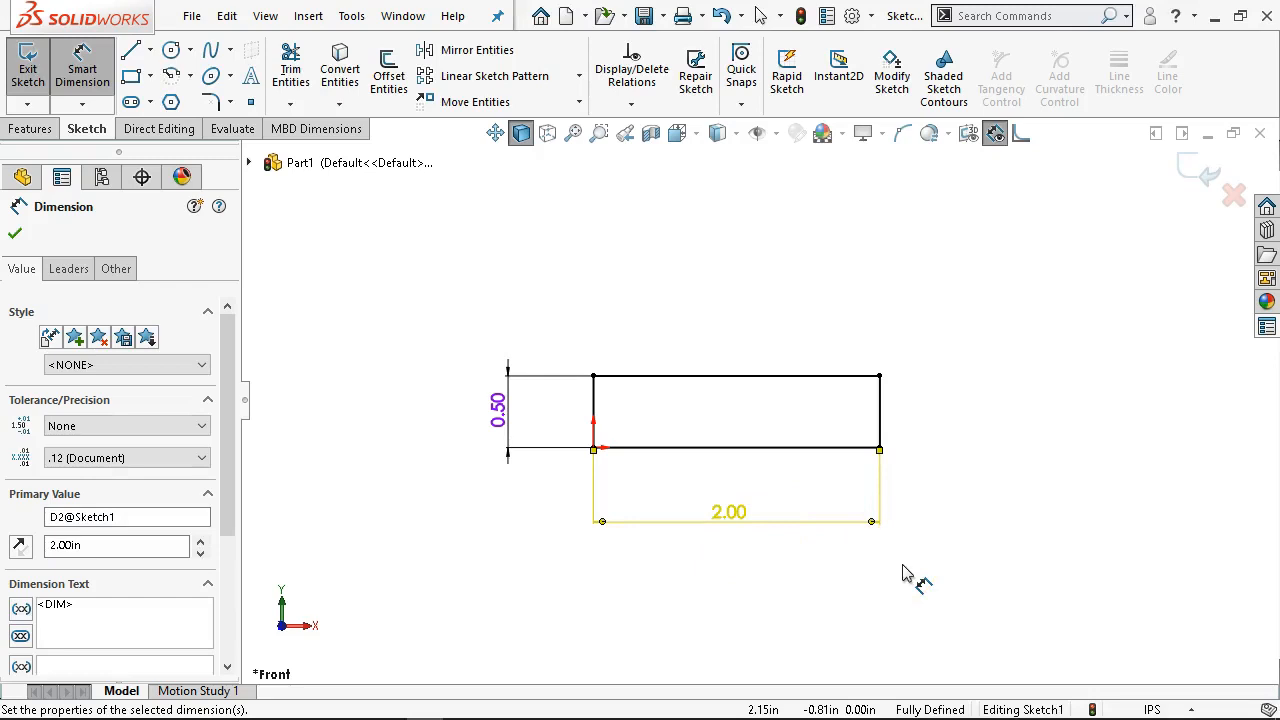
Set the rectangle's horizontal length dimension back to 2.5 in and clear the selection.
{"action": "left_click", "coordinate": [738, 521]}
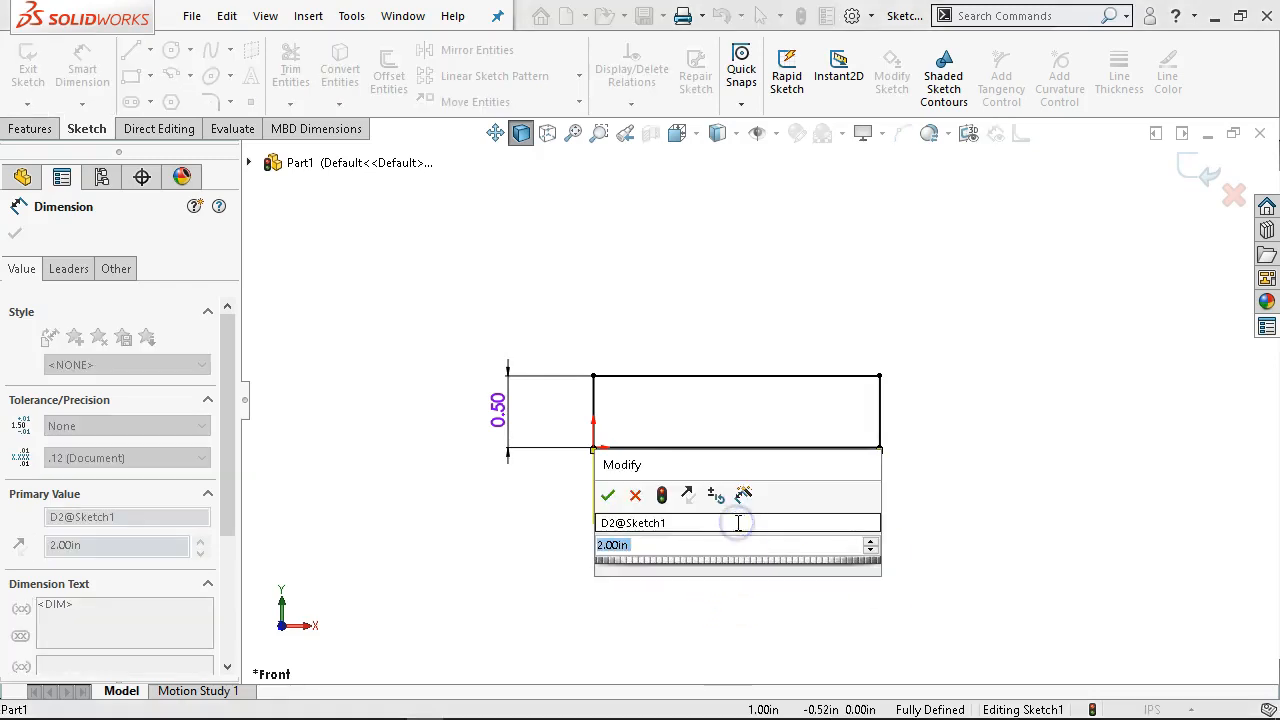
{"action": "type", "text": "2"}
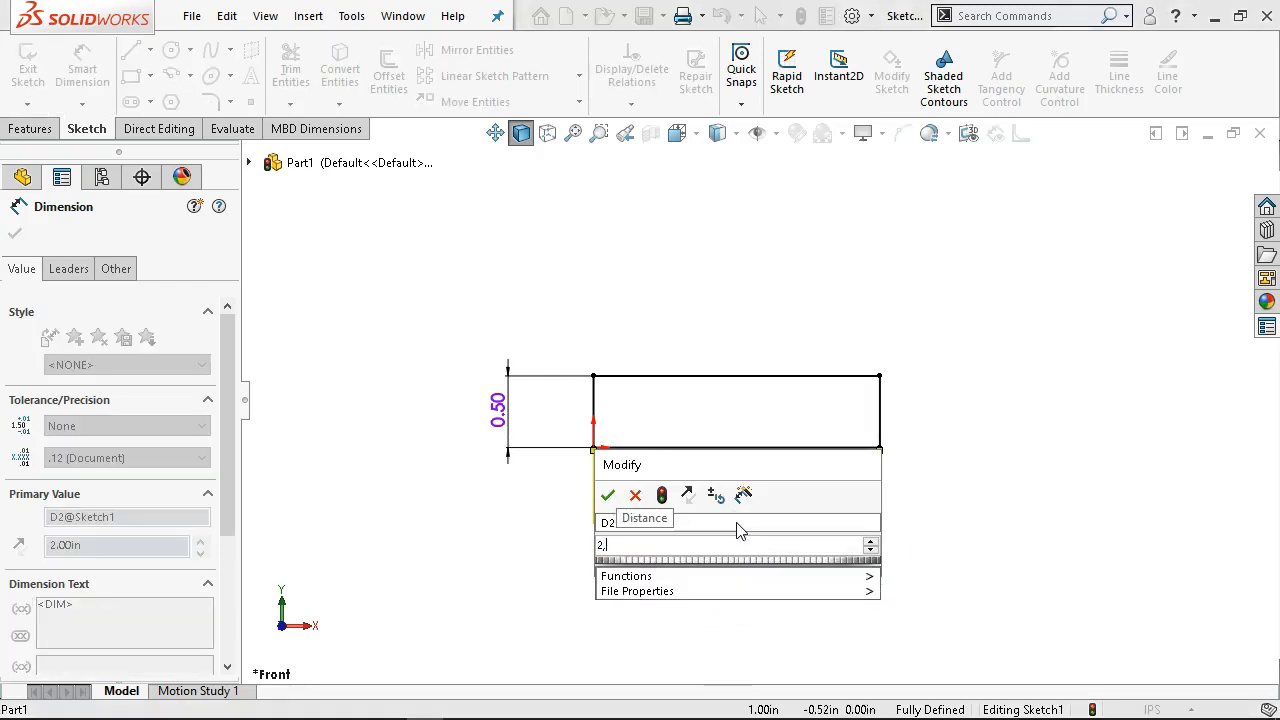
{"action": "type", "text": ".5"}
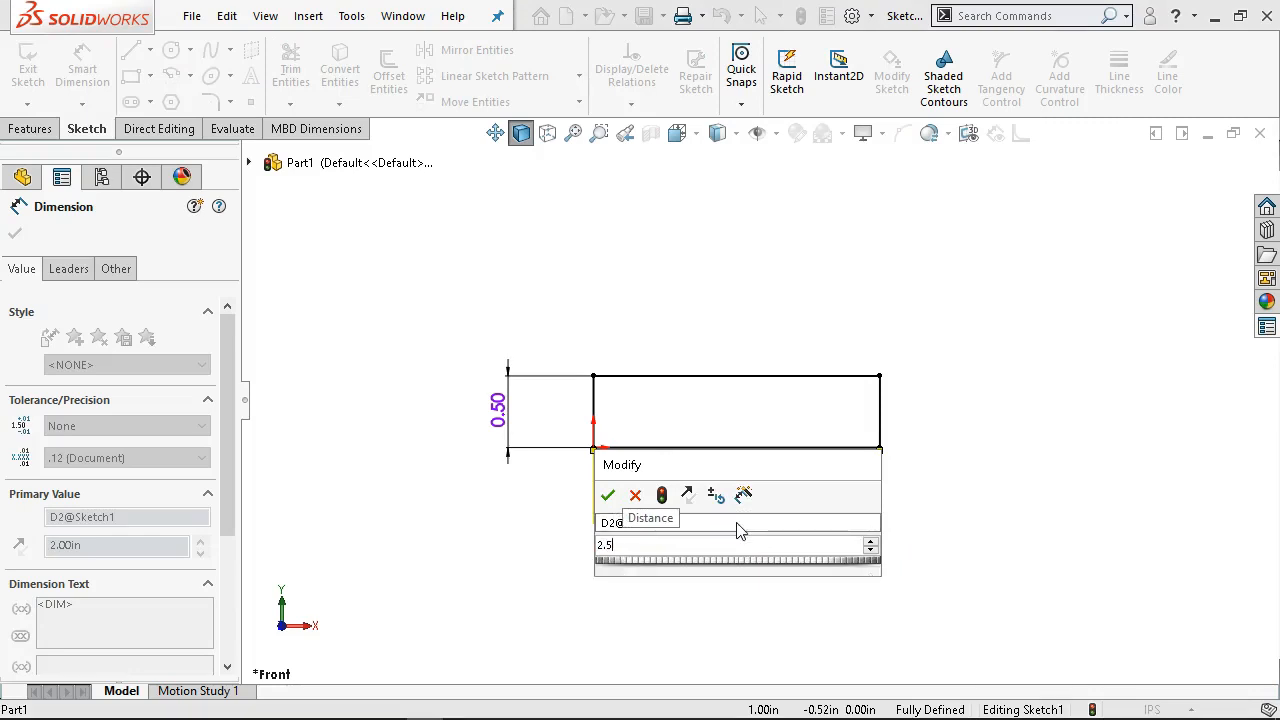
{"action": "key", "text": "Return"}
{"action": "left_click", "coordinate": [874, 295]}
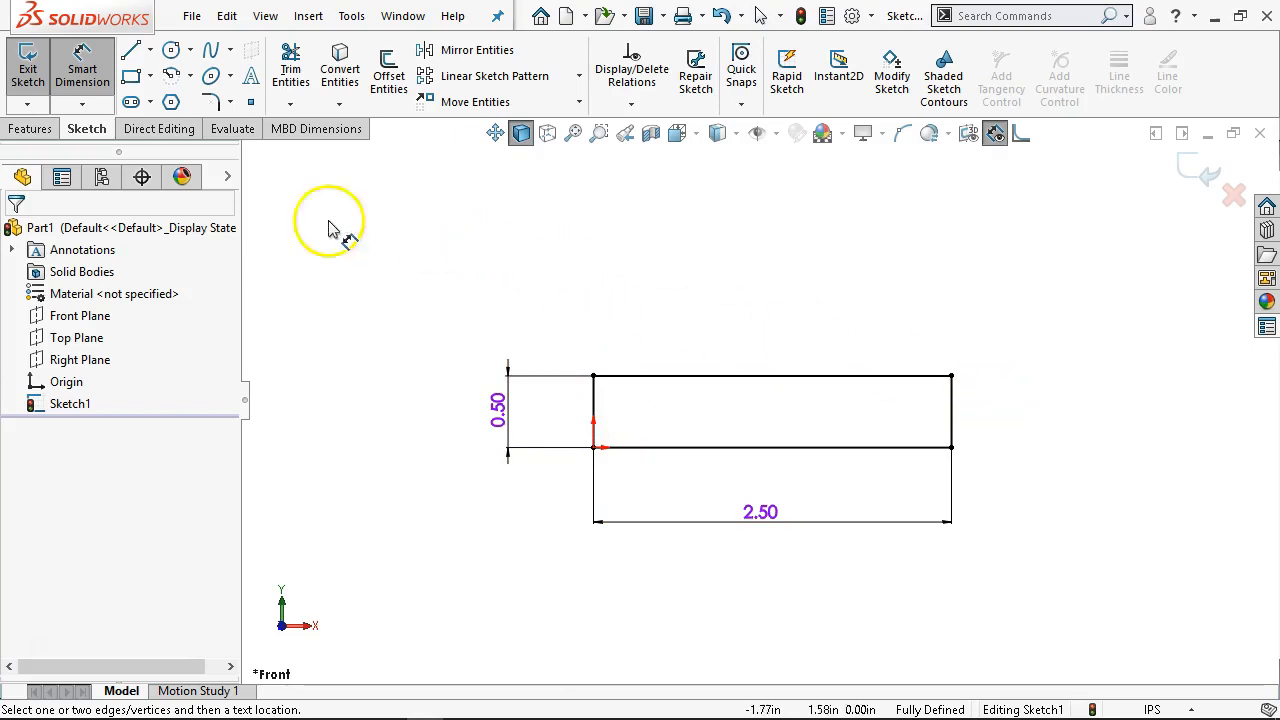
Extrude the rectangle sketch as a blind boss from the sketch plane to a depth of 2 in.
{"action": "left_click", "coordinate": [12, 138]}
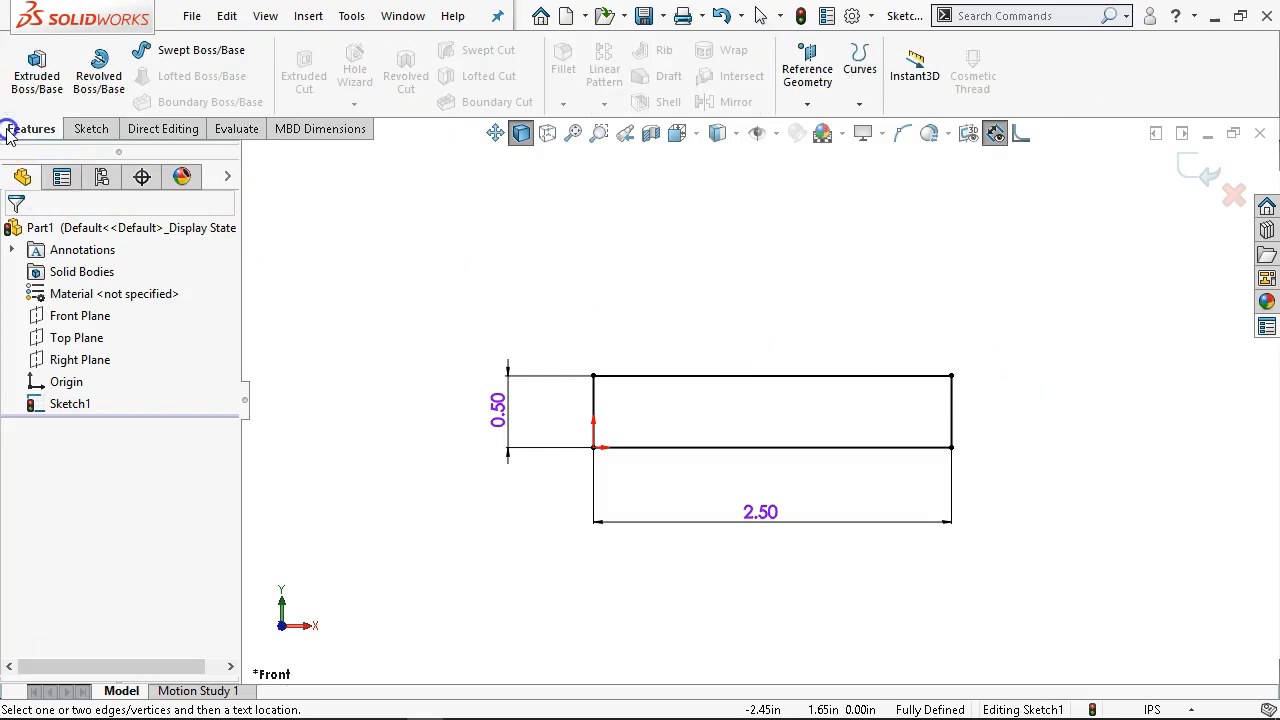
{"action": "left_click", "coordinate": [28, 85]}
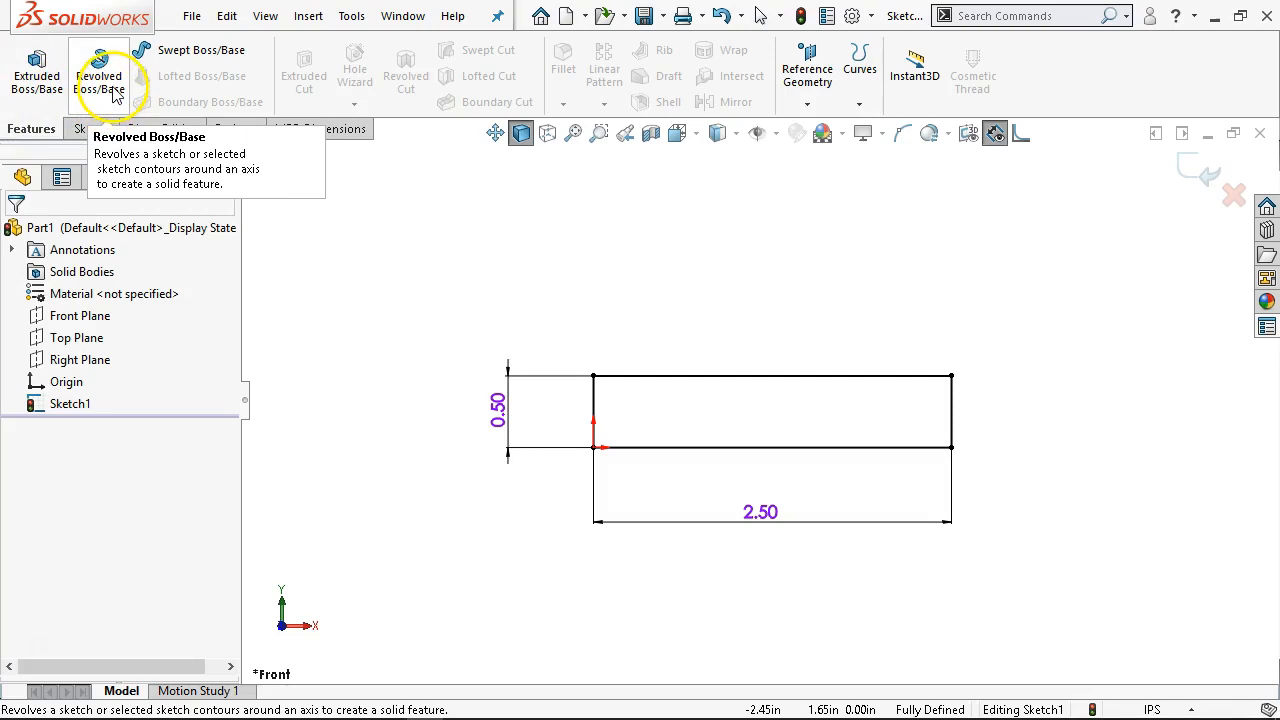
{"action": "left_click", "coordinate": [36, 75]}
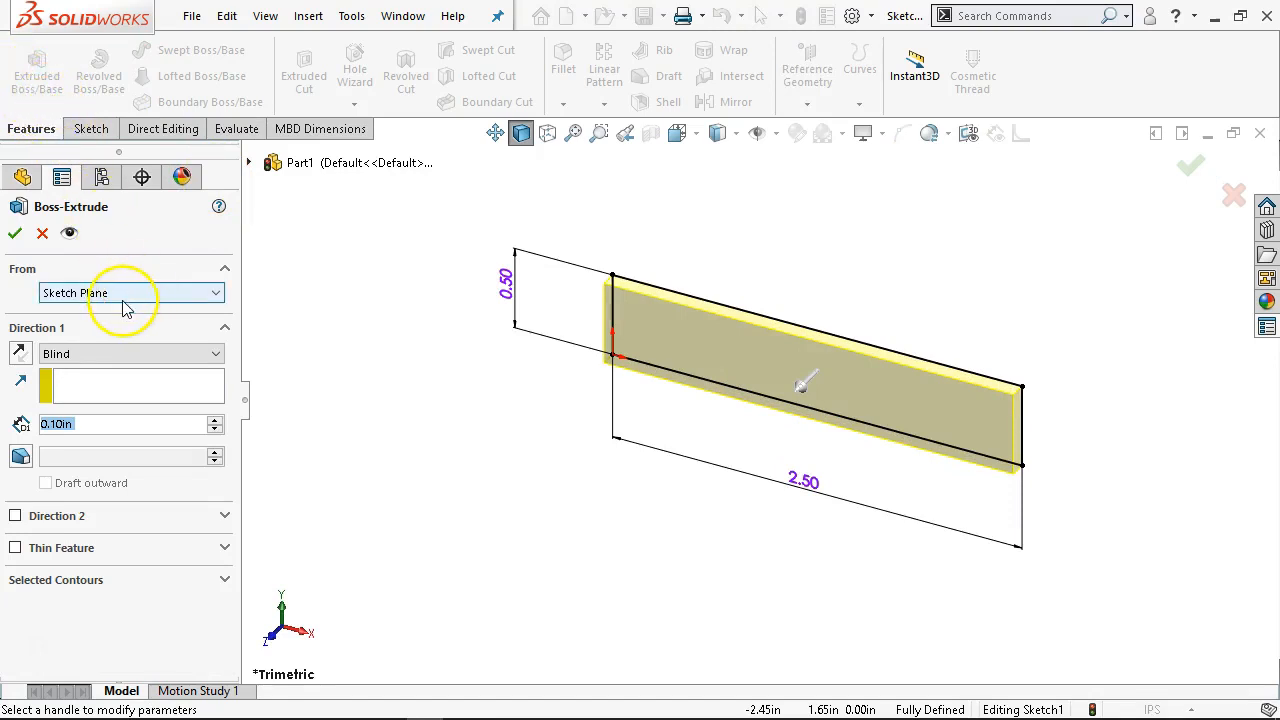
{"action": "left_click", "coordinate": [98, 424]}
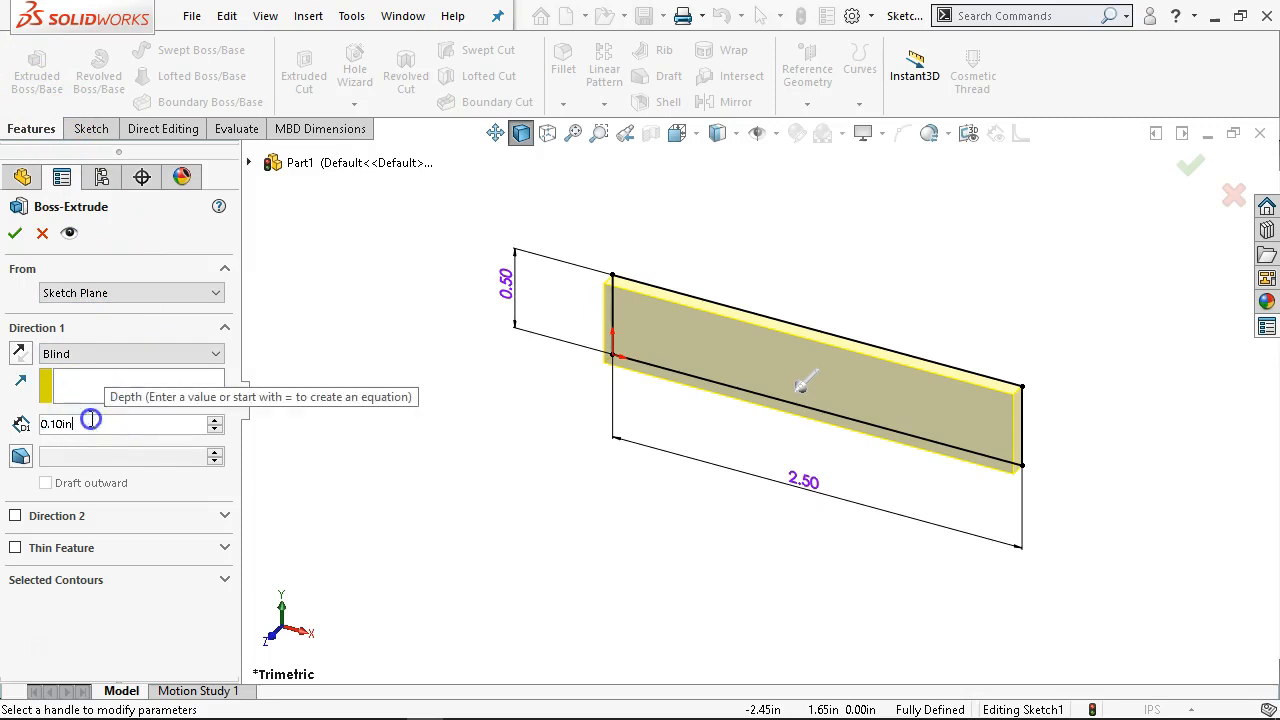
{"action": "double_click", "coordinate": [94, 425]}
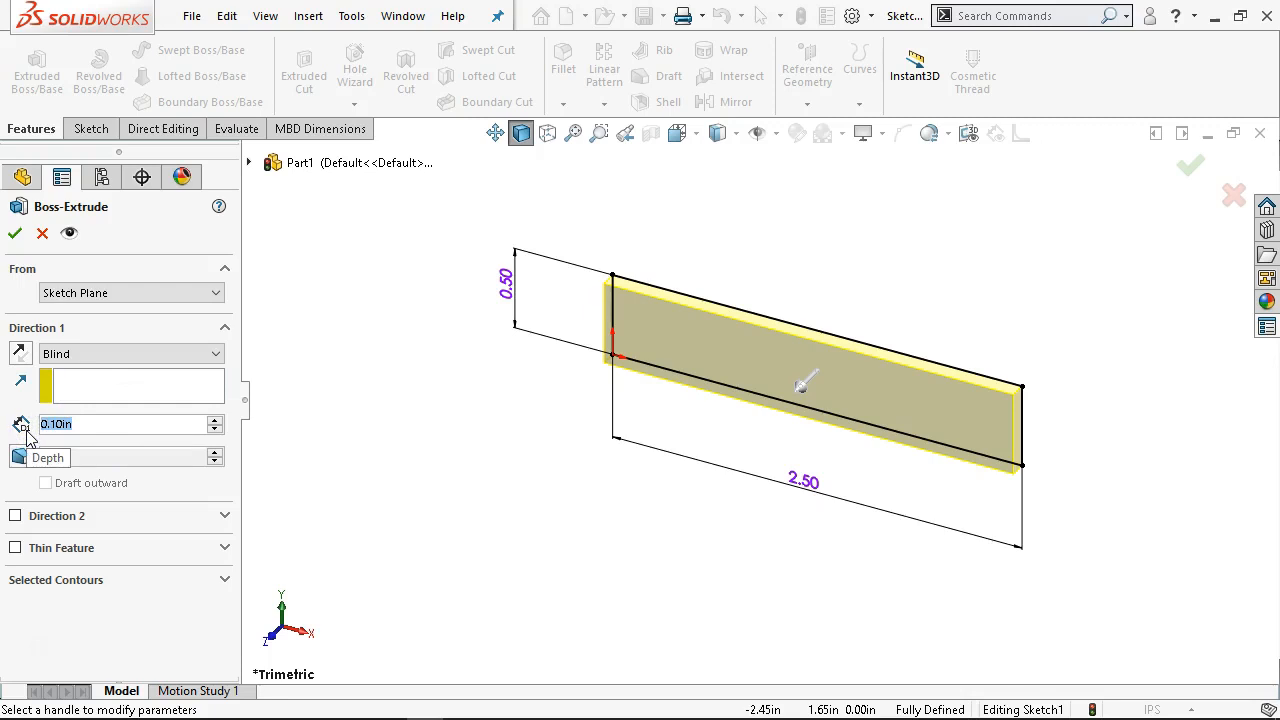
{"action": "type", "text": "2"}
{"action": "key", "text": "Return"}
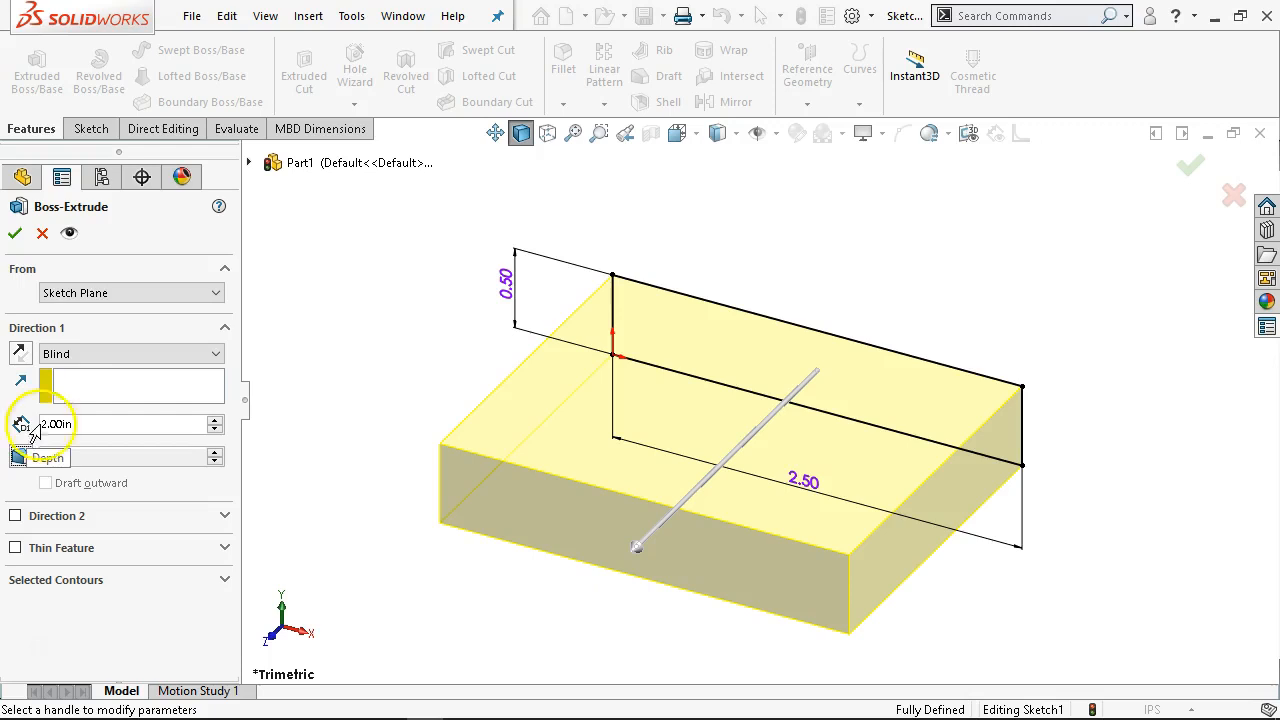
{"action": "left_click", "coordinate": [15, 230]}
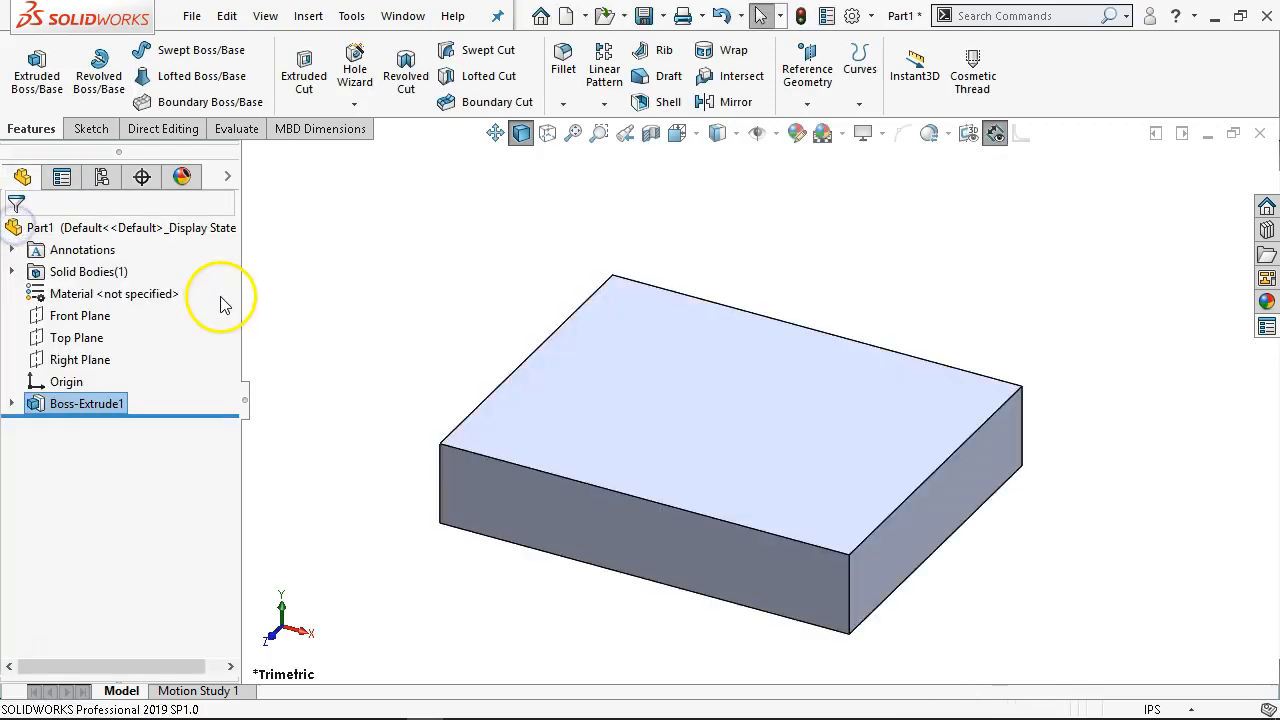
{"action": "left_click", "coordinate": [330, 280]}
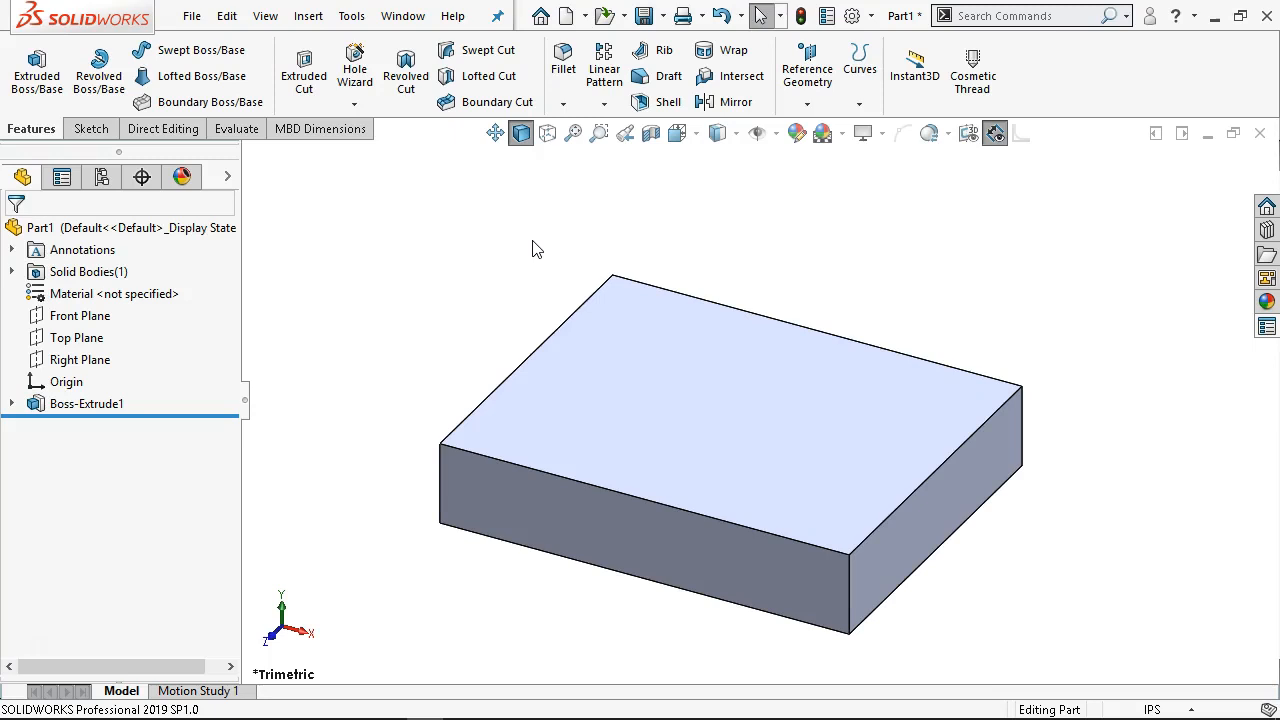
Start saving the part and create a new folder named 2019S MFG113 in OneDrive.
{"action": "left_click", "coordinate": [645, 17]}
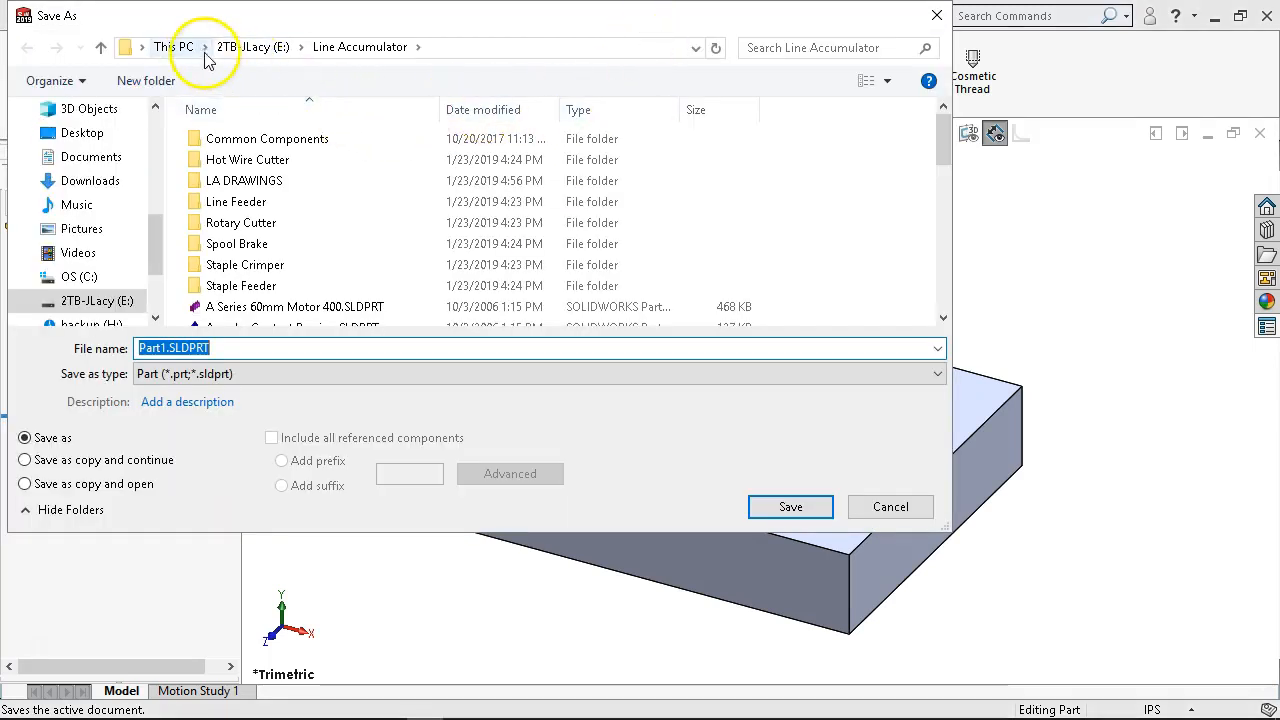
{"action": "scroll", "coordinate": [152, 210], "scroll_direction": "up", "scroll_amount": 3}
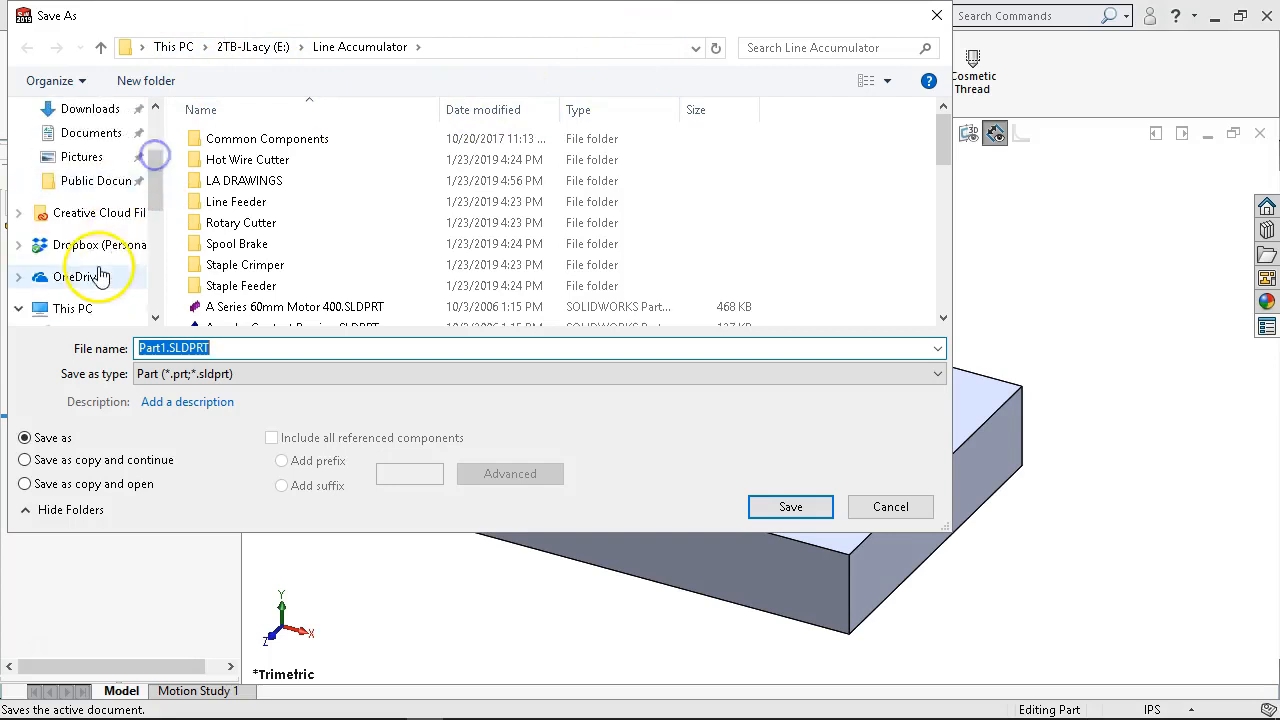
{"action": "left_click", "coordinate": [80, 277]}
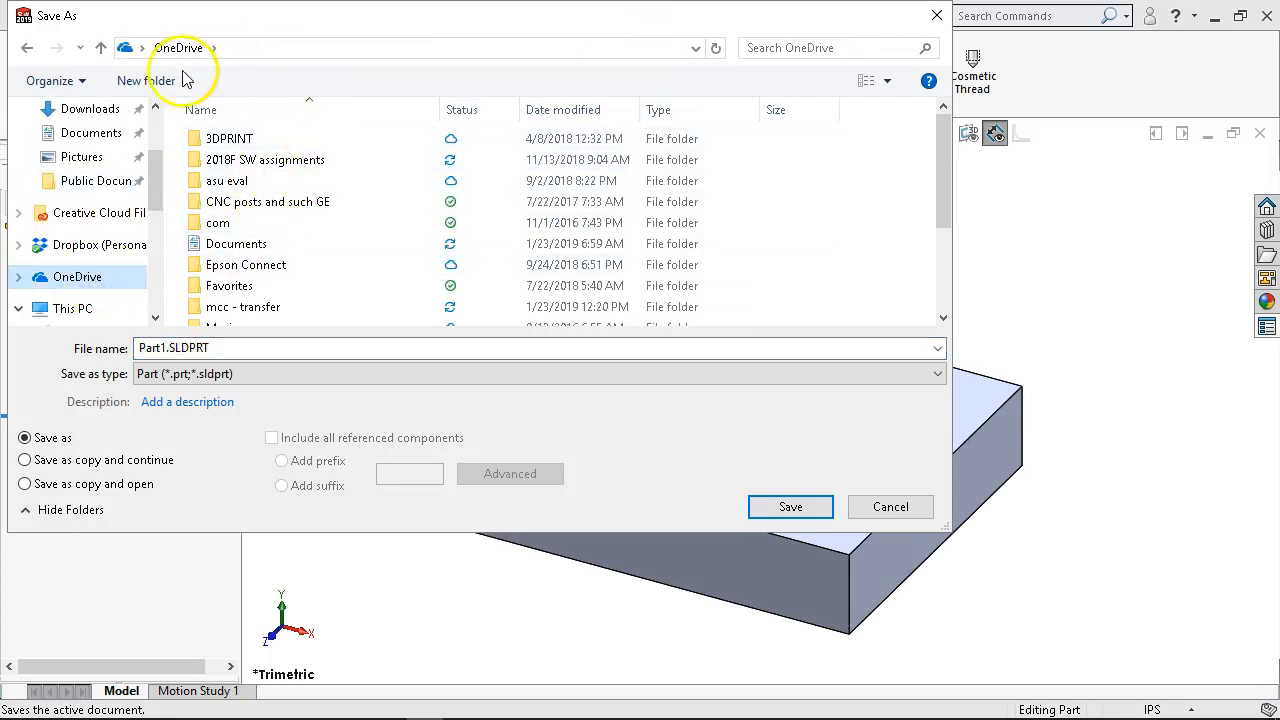
{"action": "left_click", "coordinate": [153, 80]}
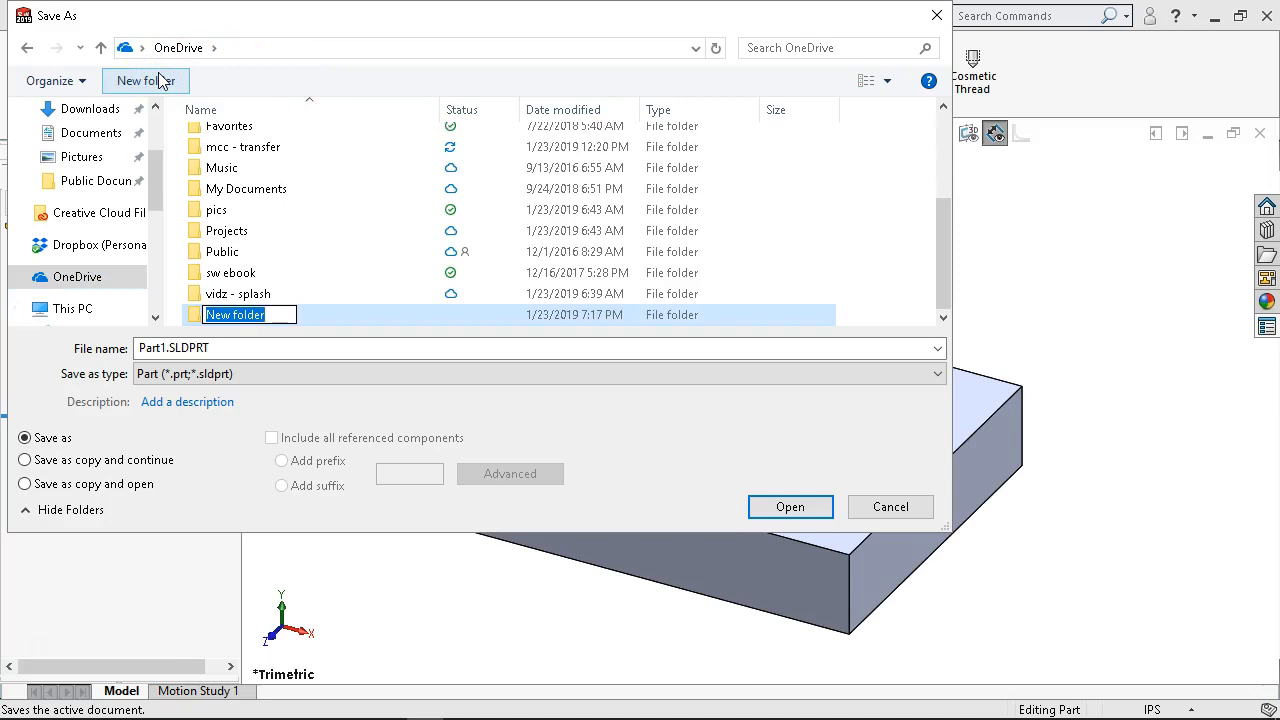
{"action": "type", "text": "21"}
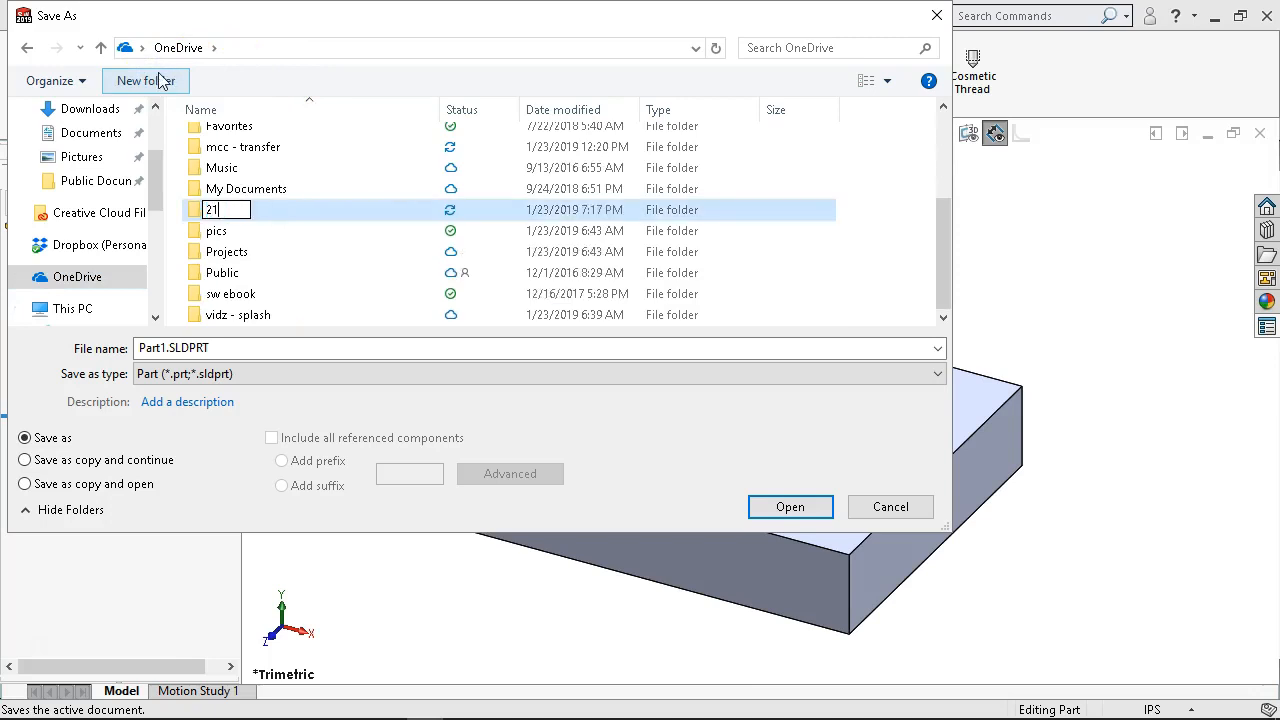
{"action": "key", "text": "BackSpace"}
{"action": "key", "text": "BackSpace"}
{"action": "type", "text": "01"}
{"action": "type", "text": "MFG"}
{"action": "type", "text": "`"}
{"action": "key", "text": "BackSpace"}
{"action": "type", "text": "113"}
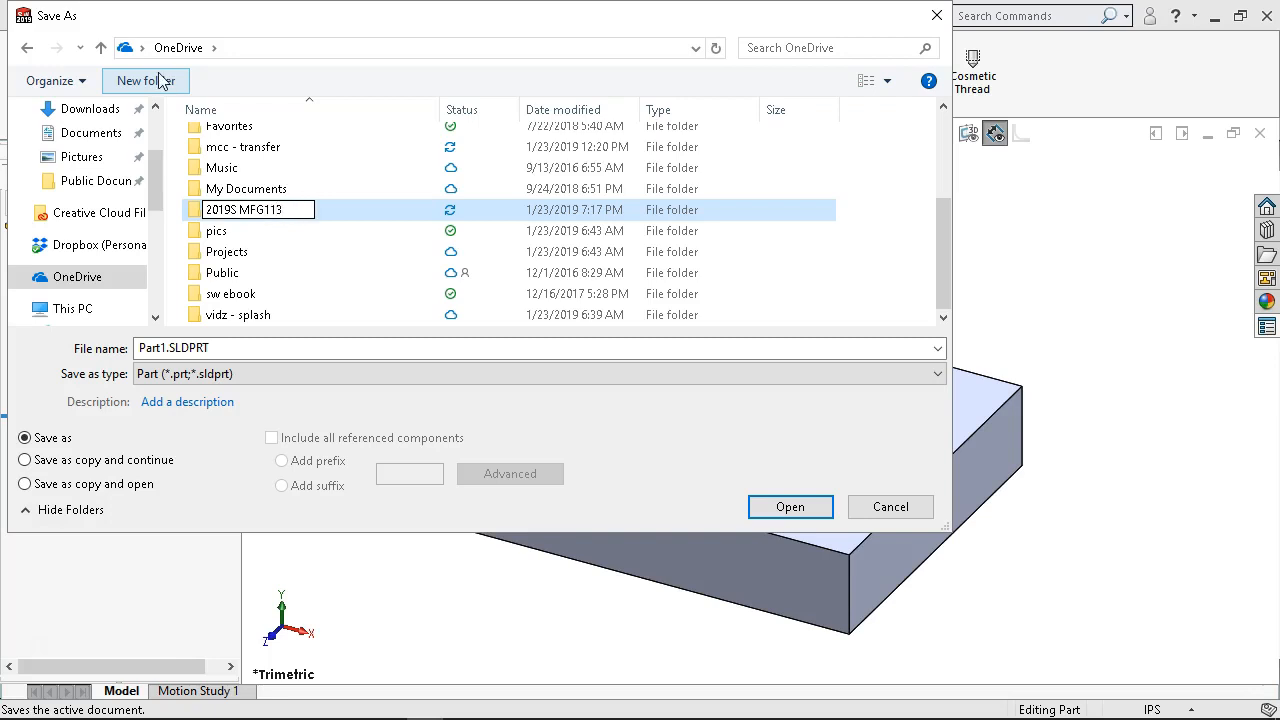
{"action": "key", "text": "Return"}
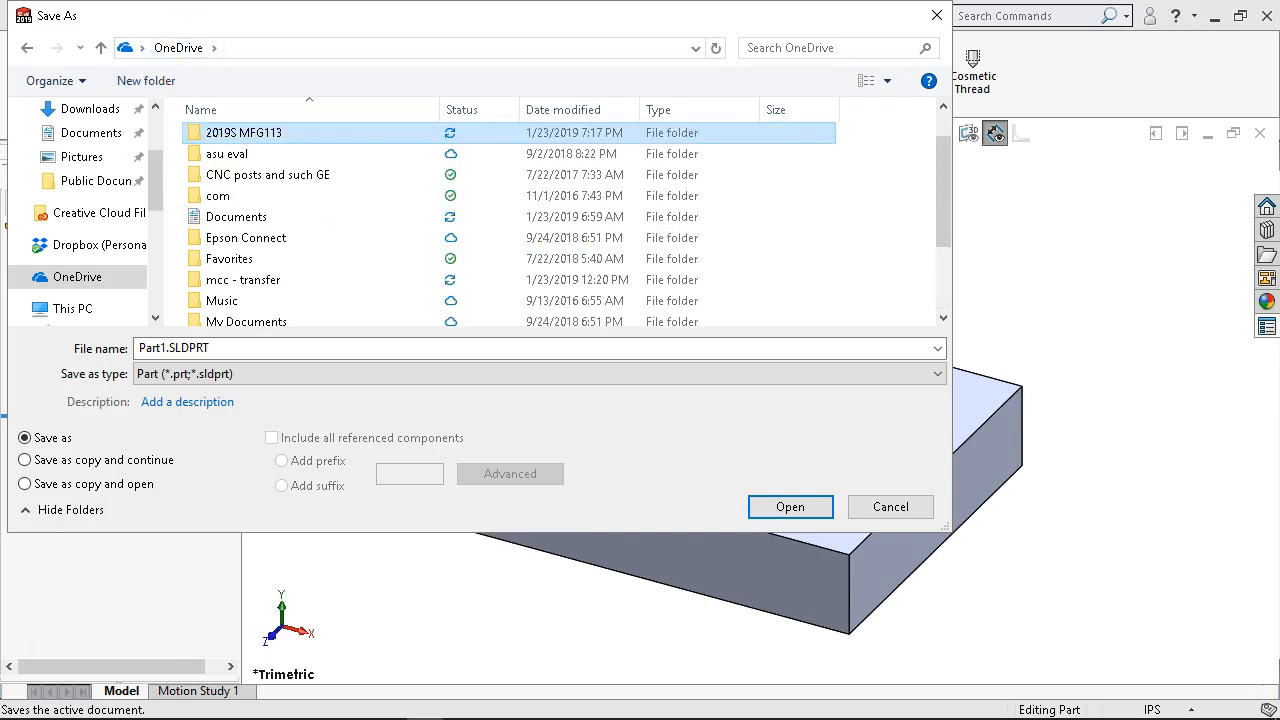
Save the part as EX1 jl in the 2019S MFG113 folder.
{"action": "double_click", "coordinate": [246, 132]}
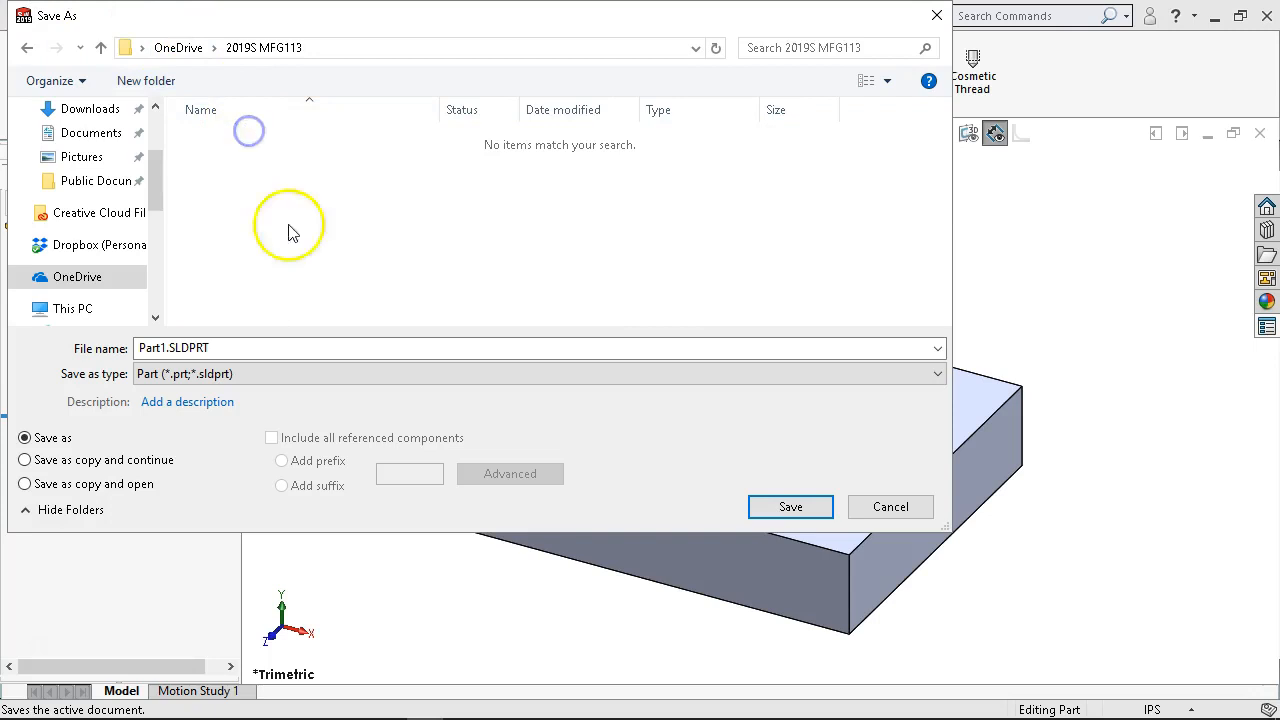
{"action": "left_click", "coordinate": [265, 348]}
{"action": "type", "text": "EX1"}
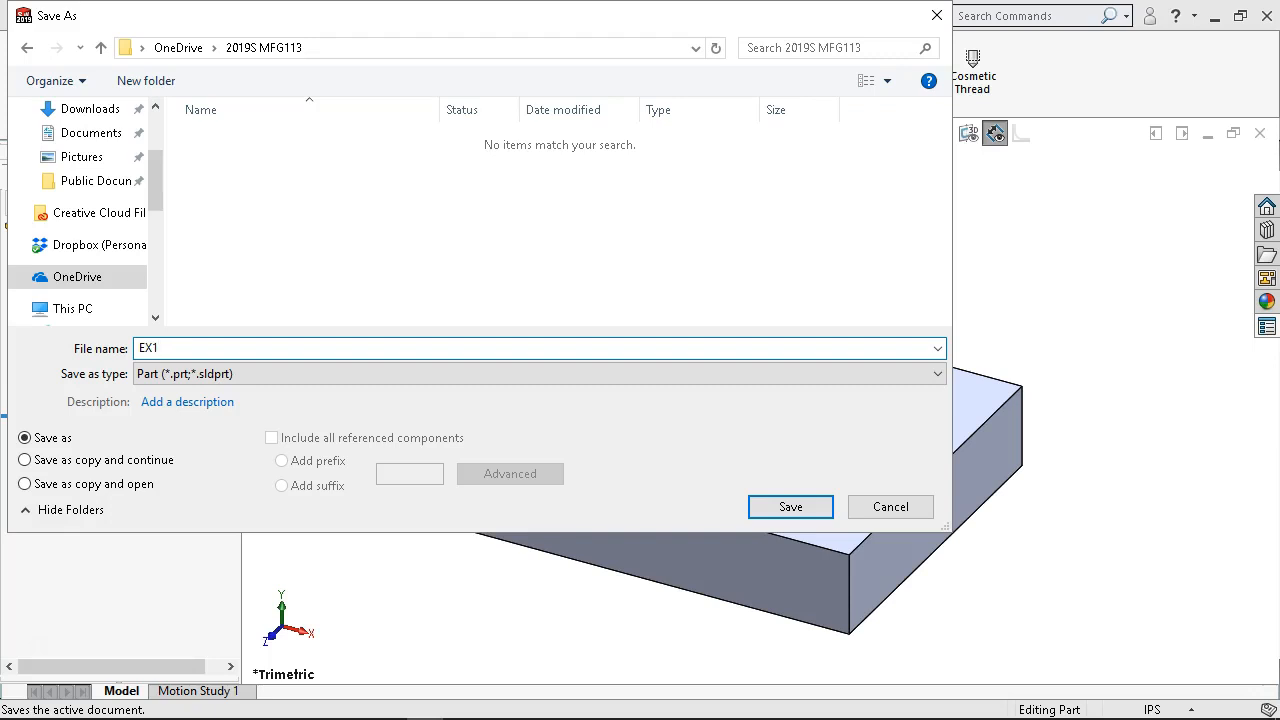
{"action": "type", "text": "jl"}
{"action": "key", "text": "Return"}
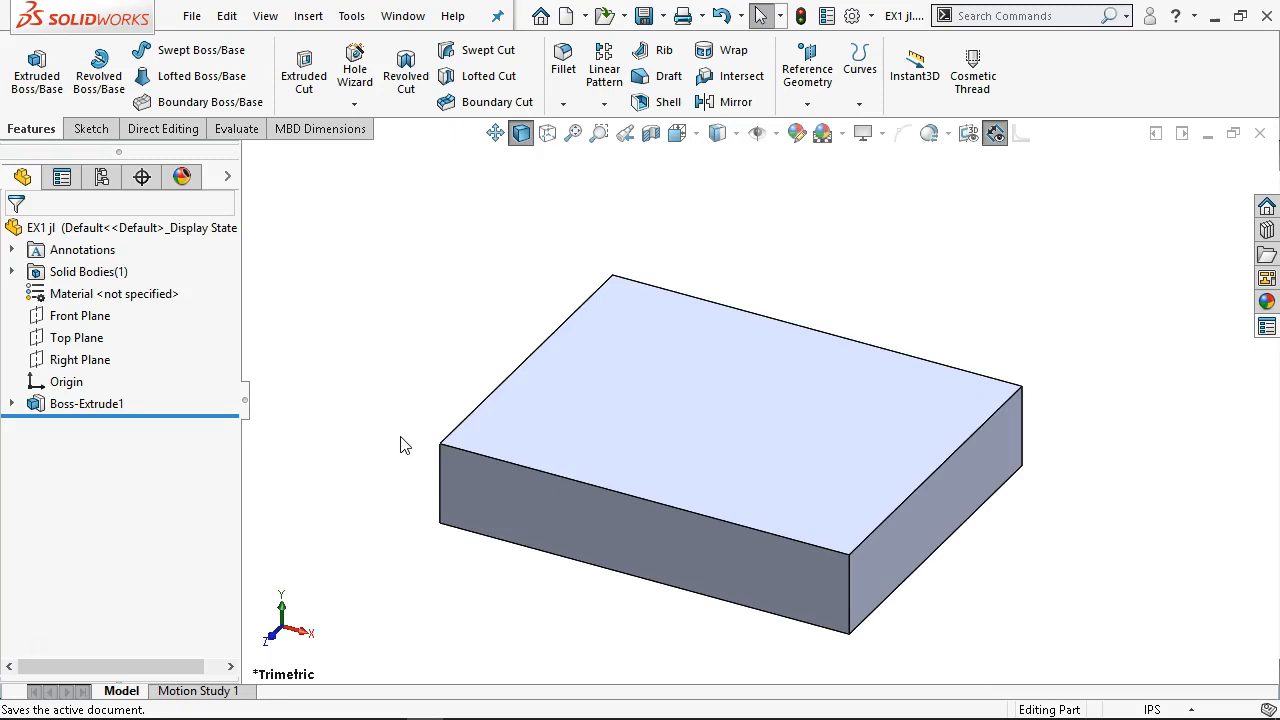
{"action": "left_click", "coordinate": [443, 331]}
{"action": "left_click", "coordinate": [446, 335]}
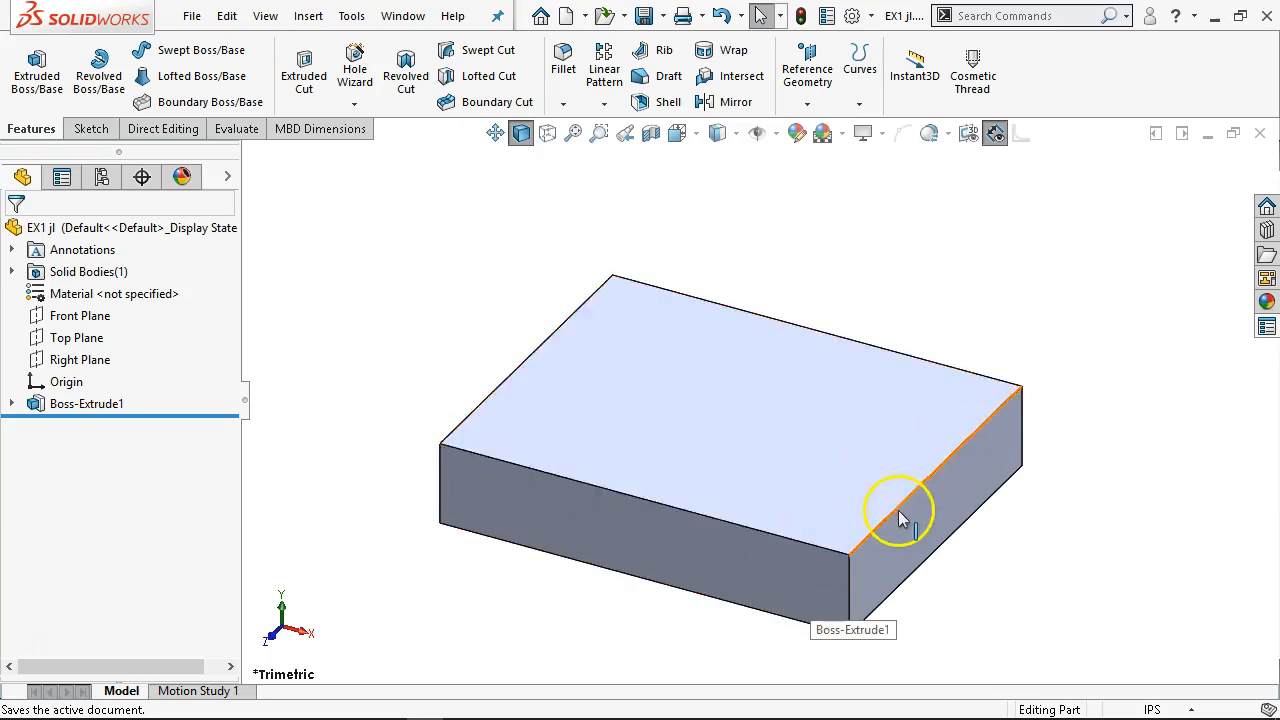
{"action": "scroll", "coordinate": [899, 511], "scroll_direction": "up", "scroll_amount": 2}
{"action": "scroll", "coordinate": [899, 511], "scroll_direction": "down", "scroll_amount": 2}
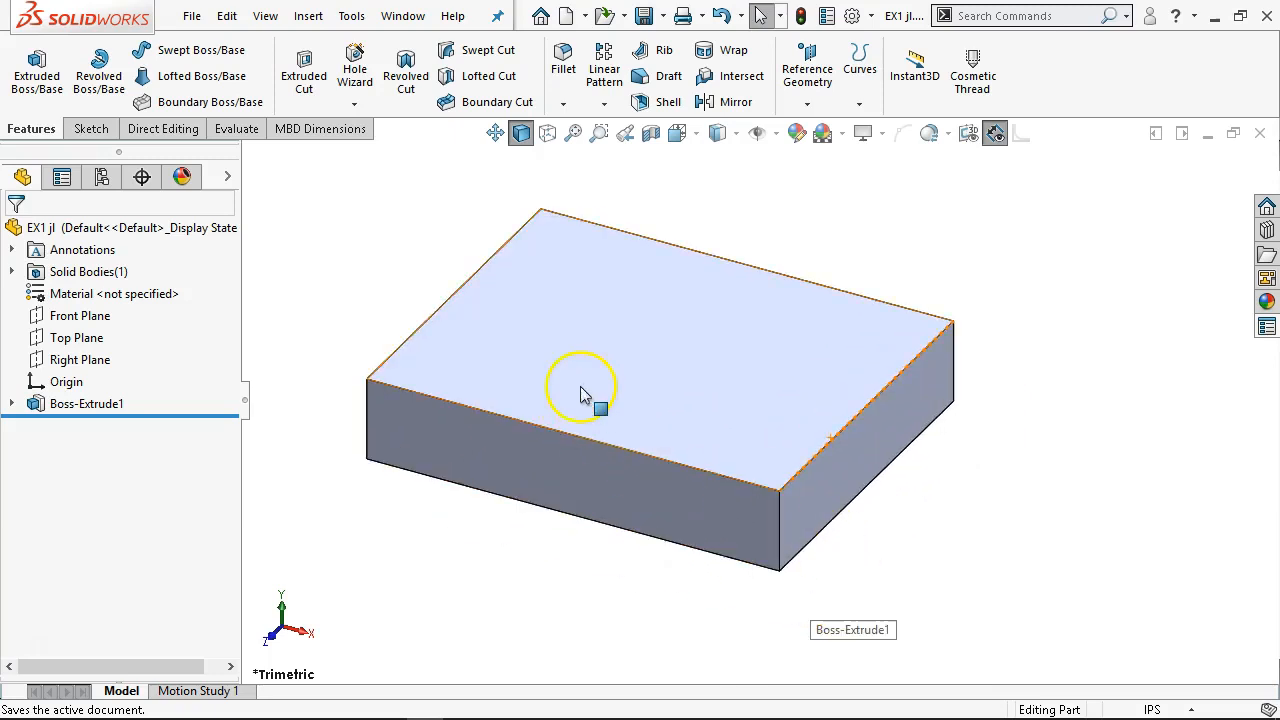
{"action": "left_click", "coordinate": [423, 298]}
{"action": "left_click", "coordinate": [322, 312]}
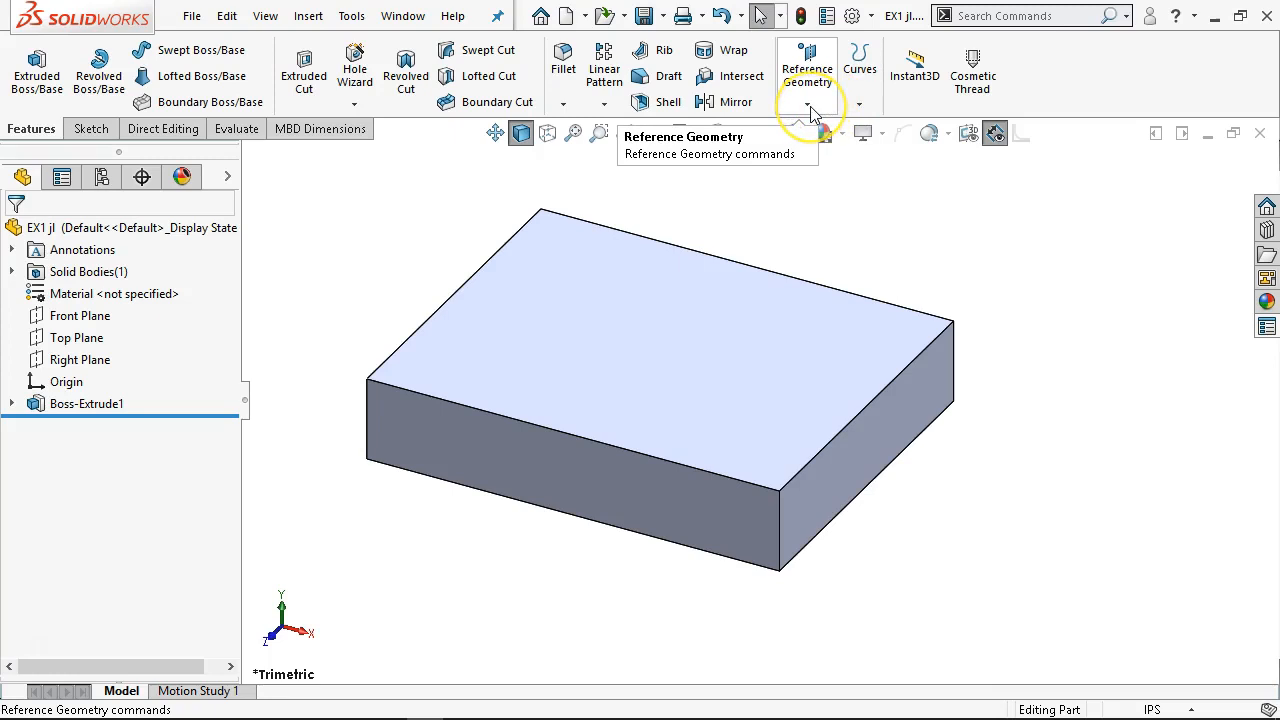
Create a reference plane offset 0.005 in above the block's top face.
{"action": "left_click", "coordinate": [812, 112]}
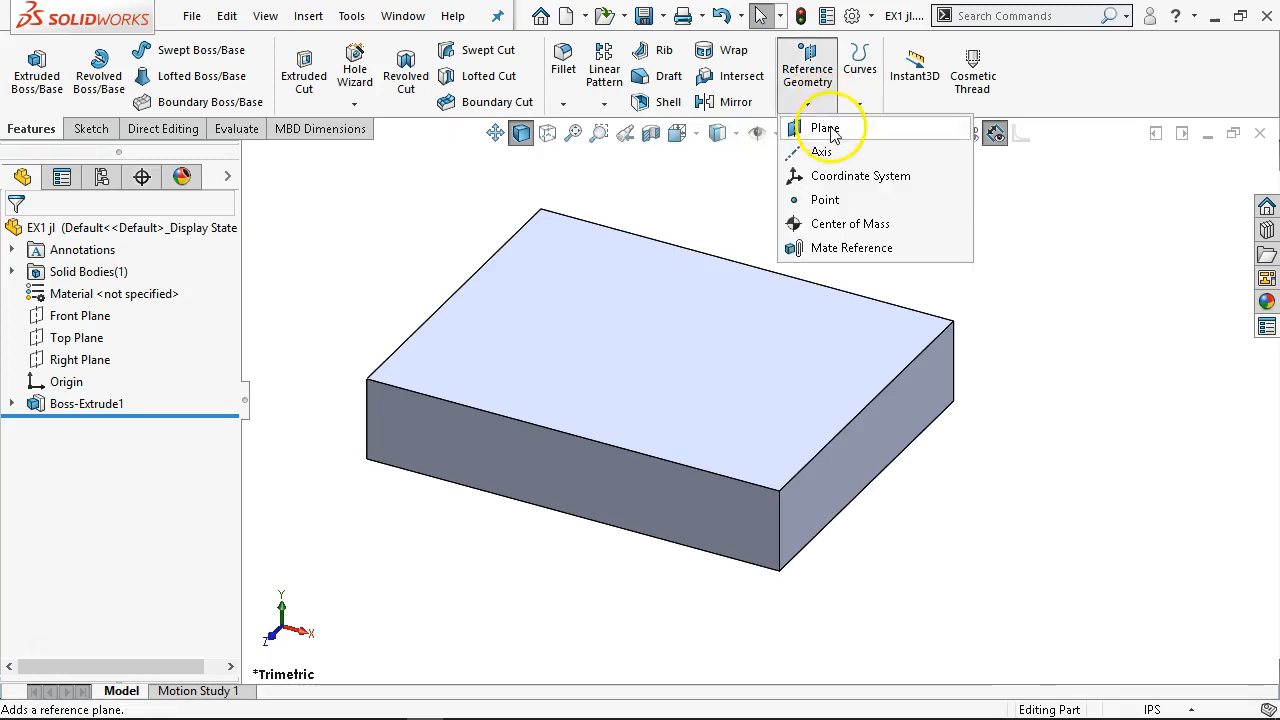
{"action": "left_click", "coordinate": [826, 130]}
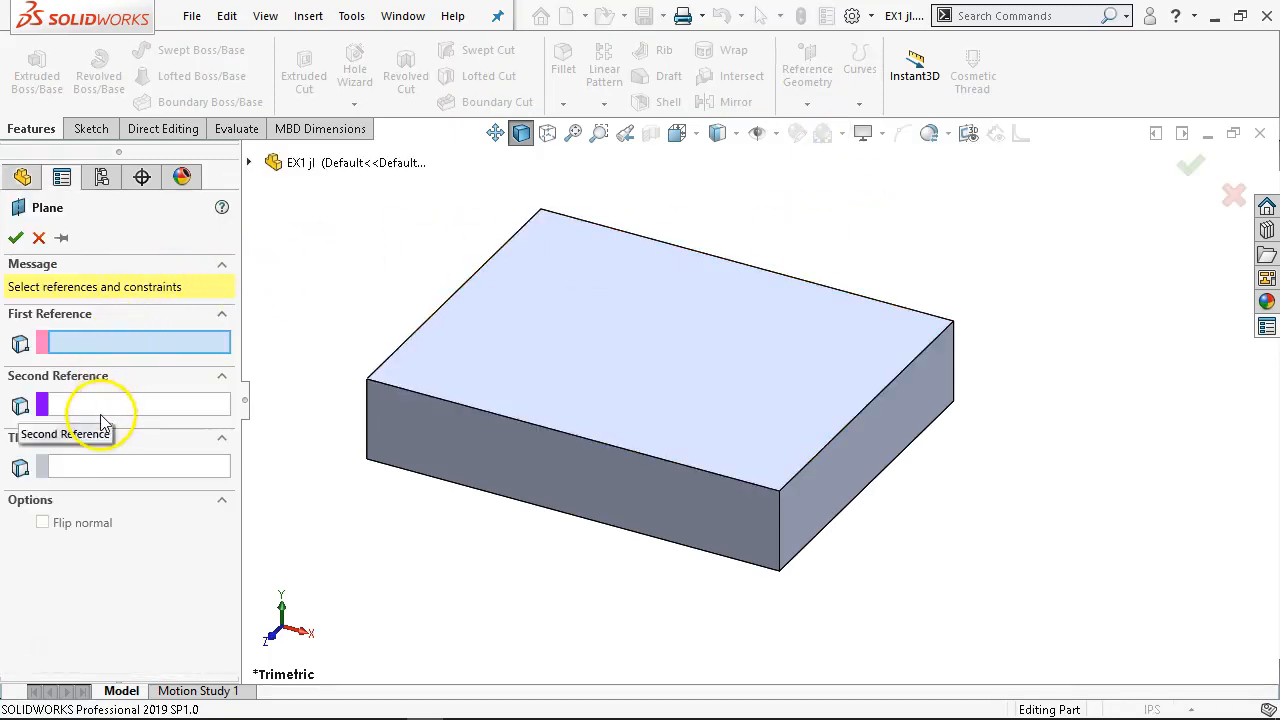
{"action": "left_click", "coordinate": [546, 338]}
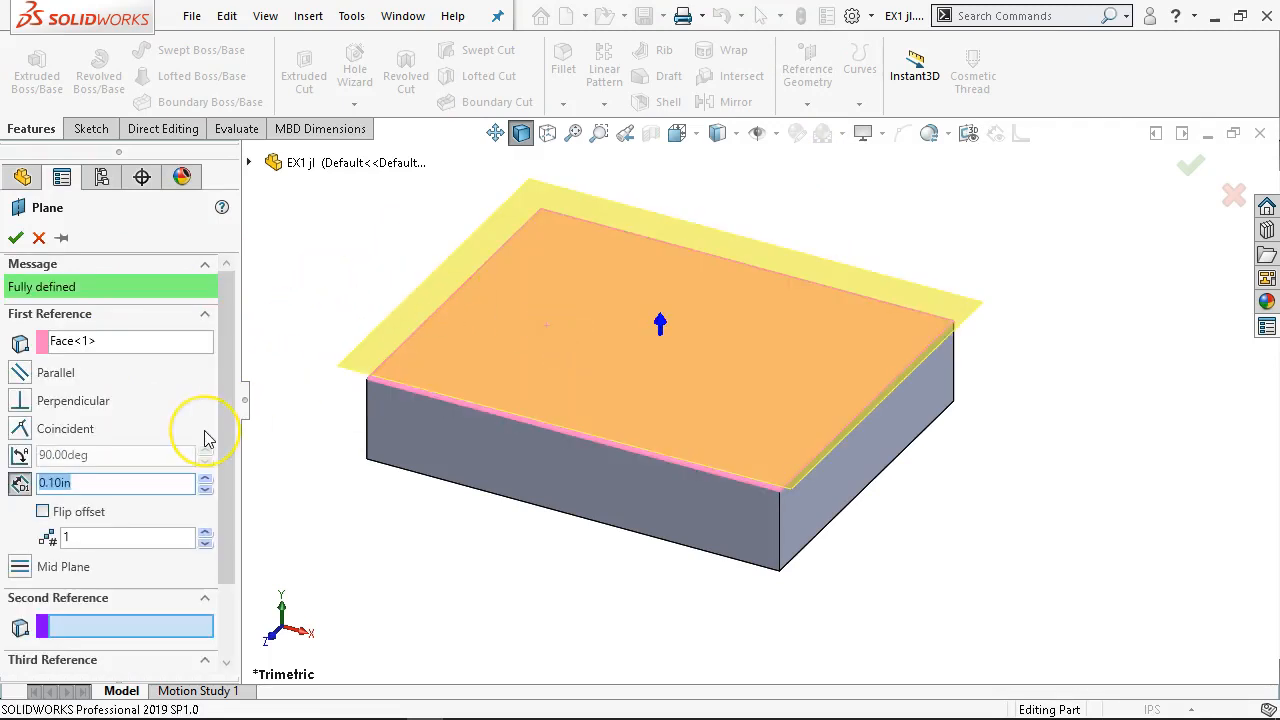
{"action": "type", "text": ".005"}
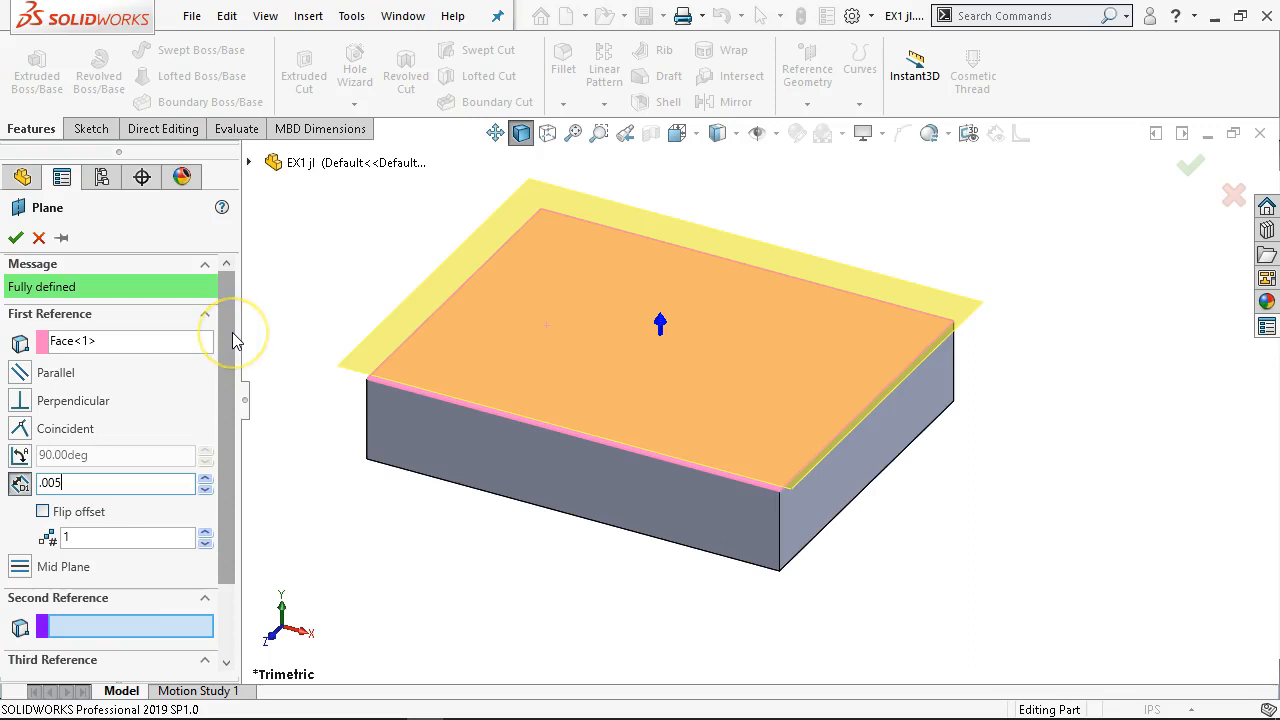
{"action": "left_click", "coordinate": [15, 238]}
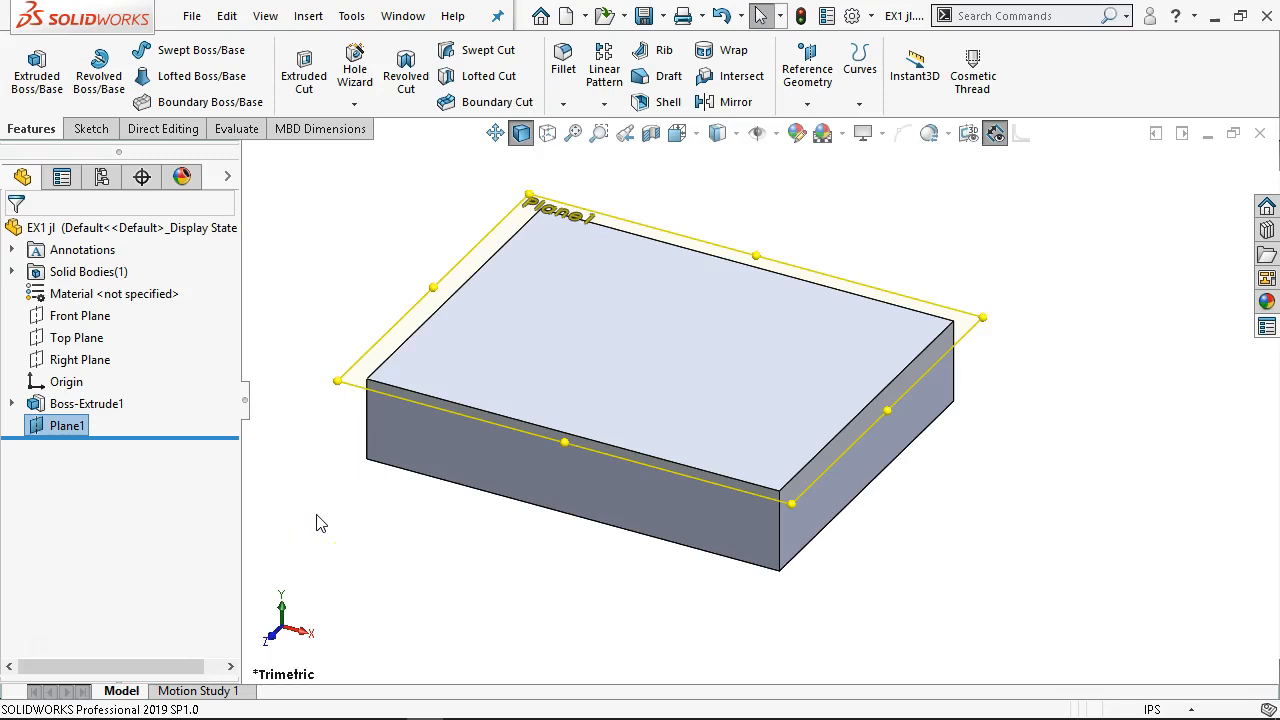
{"action": "key", "text": "ctrl+1"}
{"action": "scroll", "coordinate": [500, 380], "scroll_direction": "down", "scroll_amount": 3}
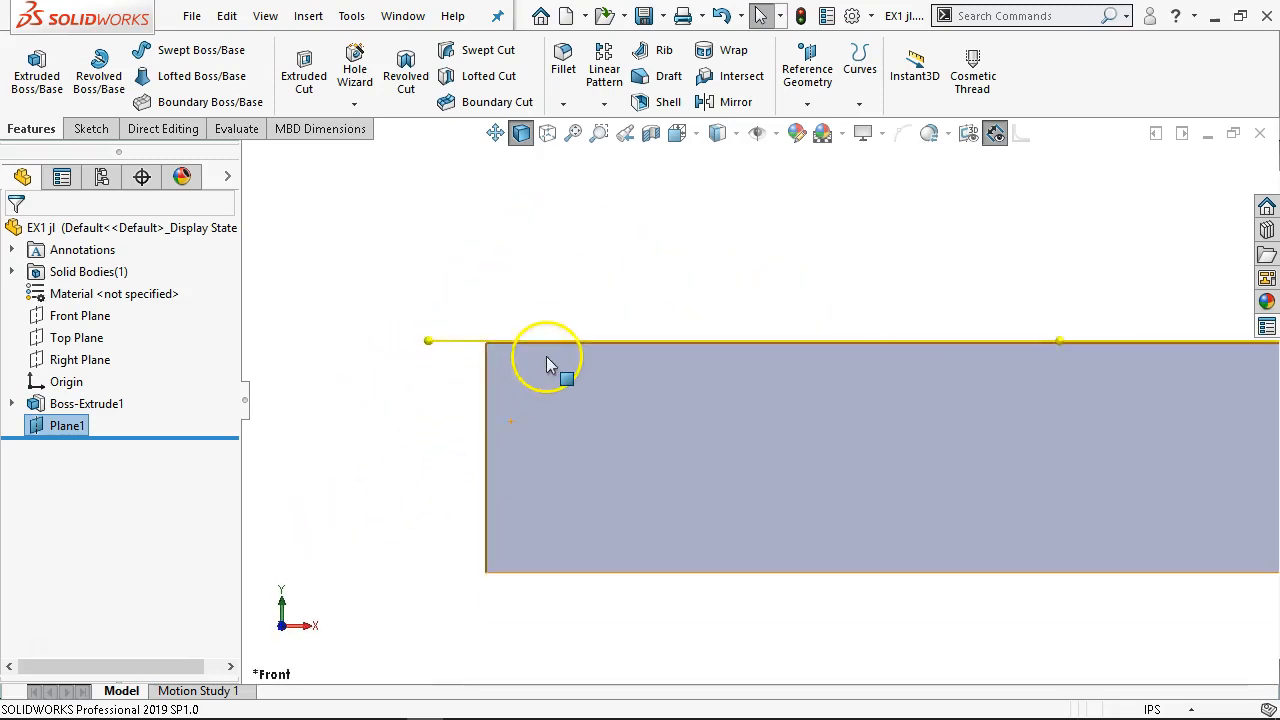
{"action": "scroll", "coordinate": [535, 355], "scroll_direction": "down", "scroll_amount": 2}
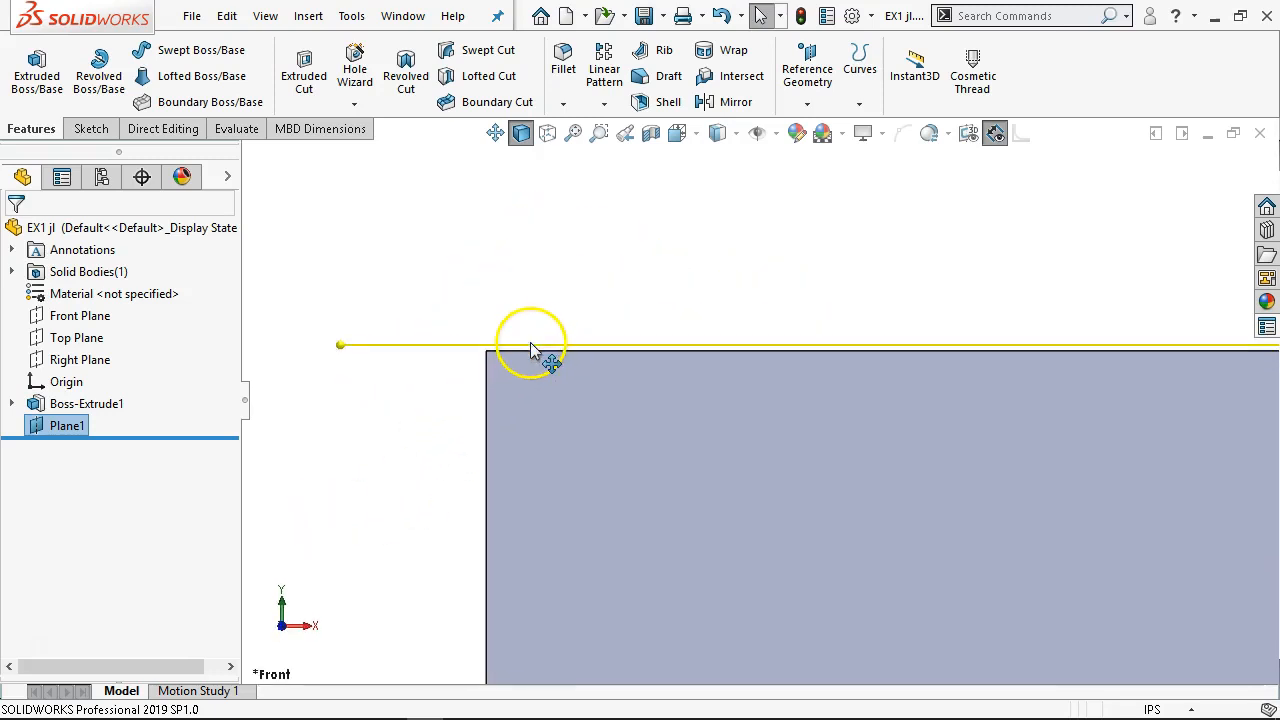
Start another reference plane and clear both Plane1 and the block's top face from its references.
{"action": "middle_click_drag", "start_coordinate": [523, 374], "coordinate": [563, 558]}
{"action": "scroll", "coordinate": [714, 449], "scroll_direction": "up", "scroll_amount": 5}
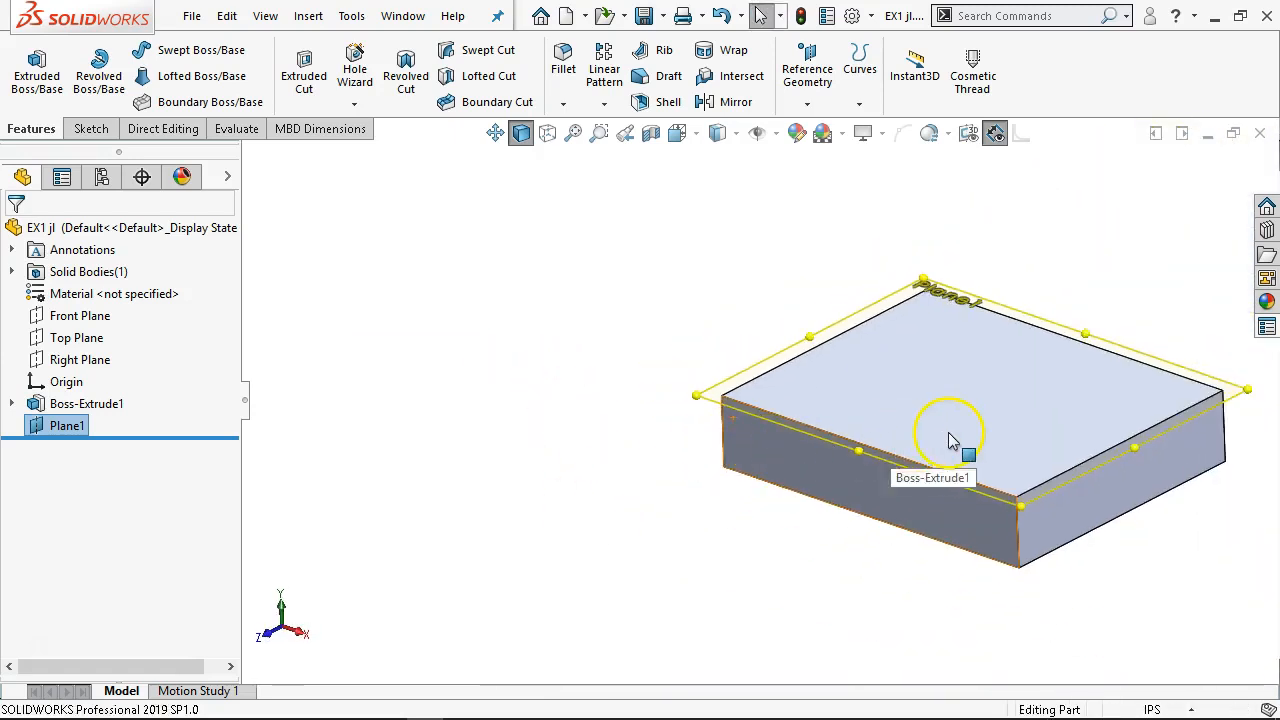
{"action": "scroll", "coordinate": [955, 438], "scroll_direction": "down", "scroll_amount": 2}
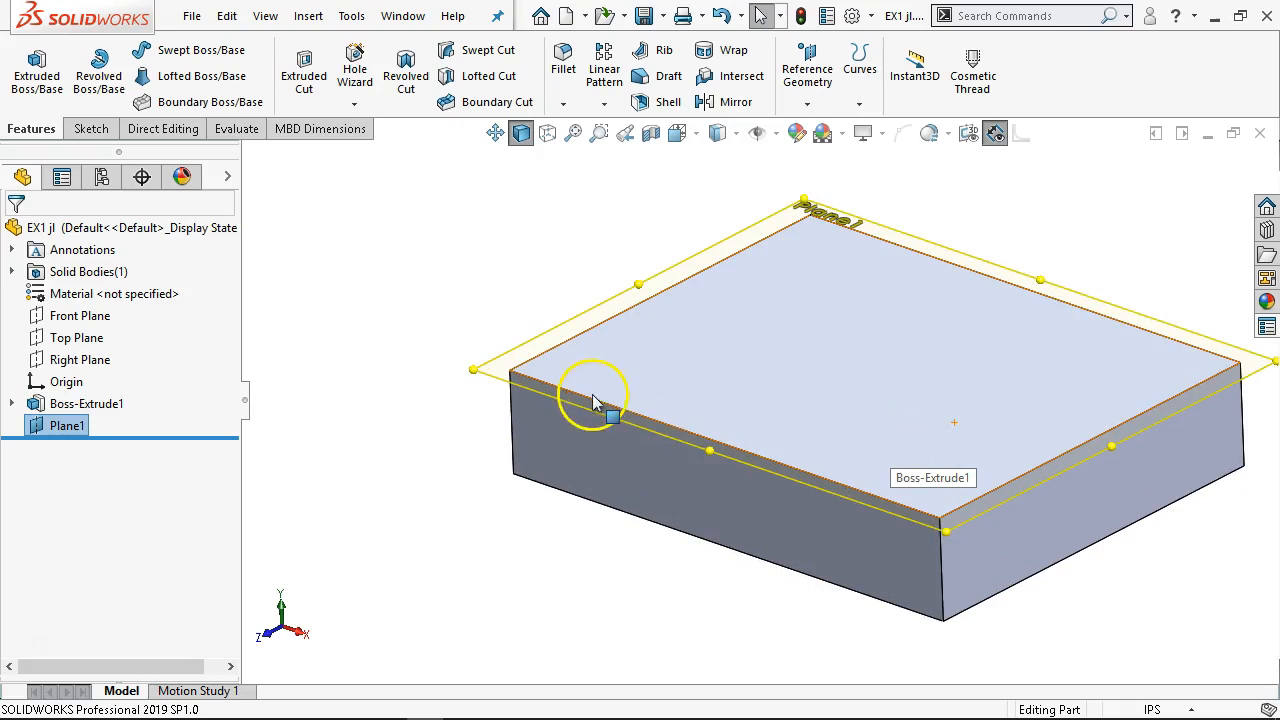
{"action": "left_click", "coordinate": [822, 108]}
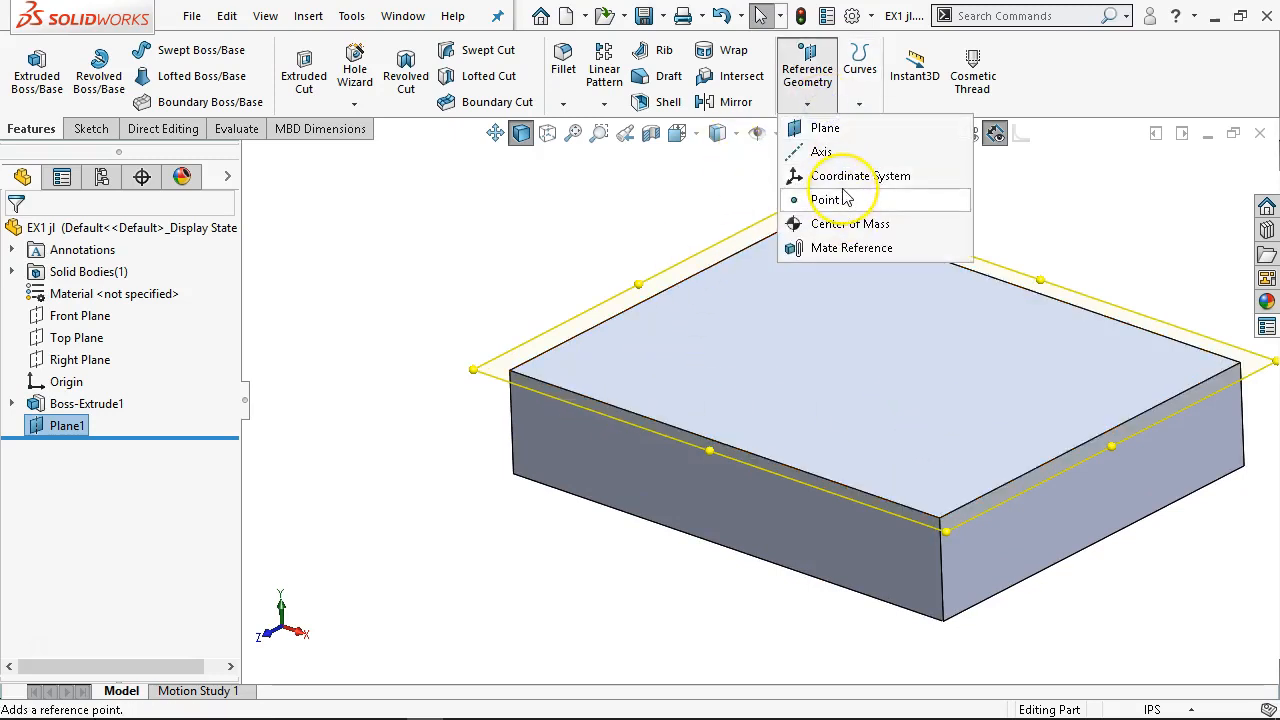
{"action": "left_click", "coordinate": [809, 127]}
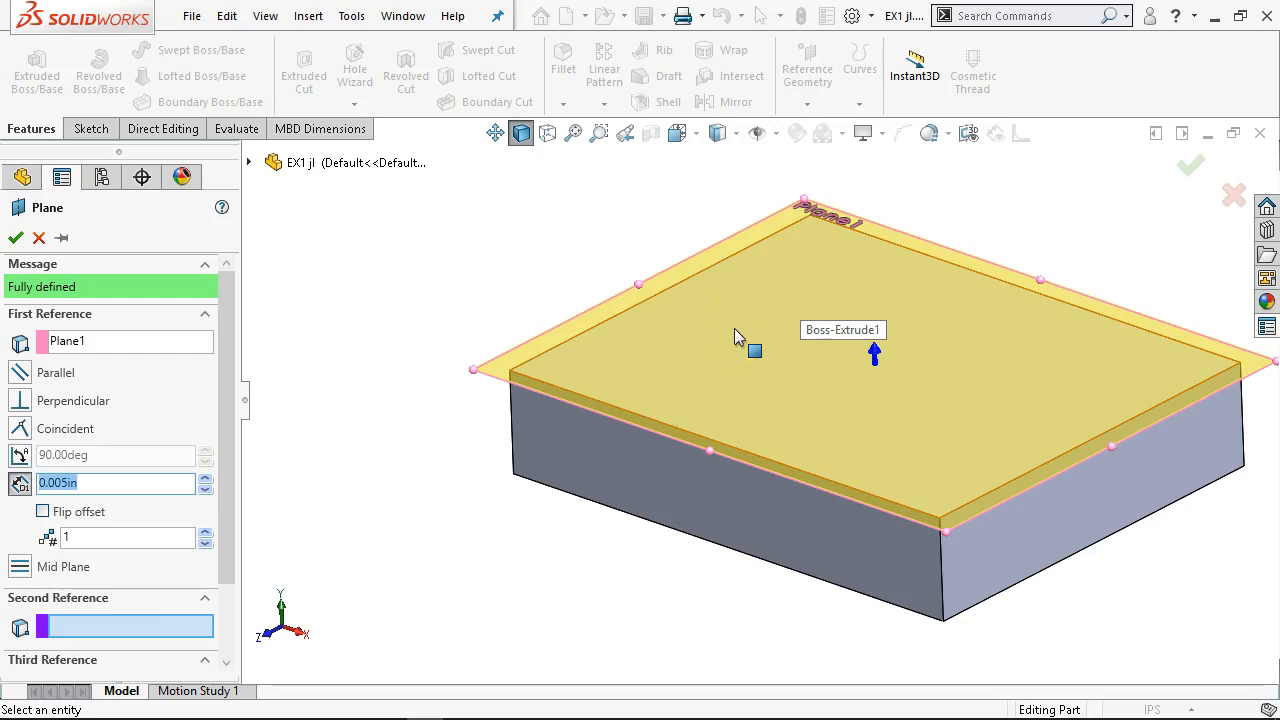
{"action": "left_click", "coordinate": [608, 364]}
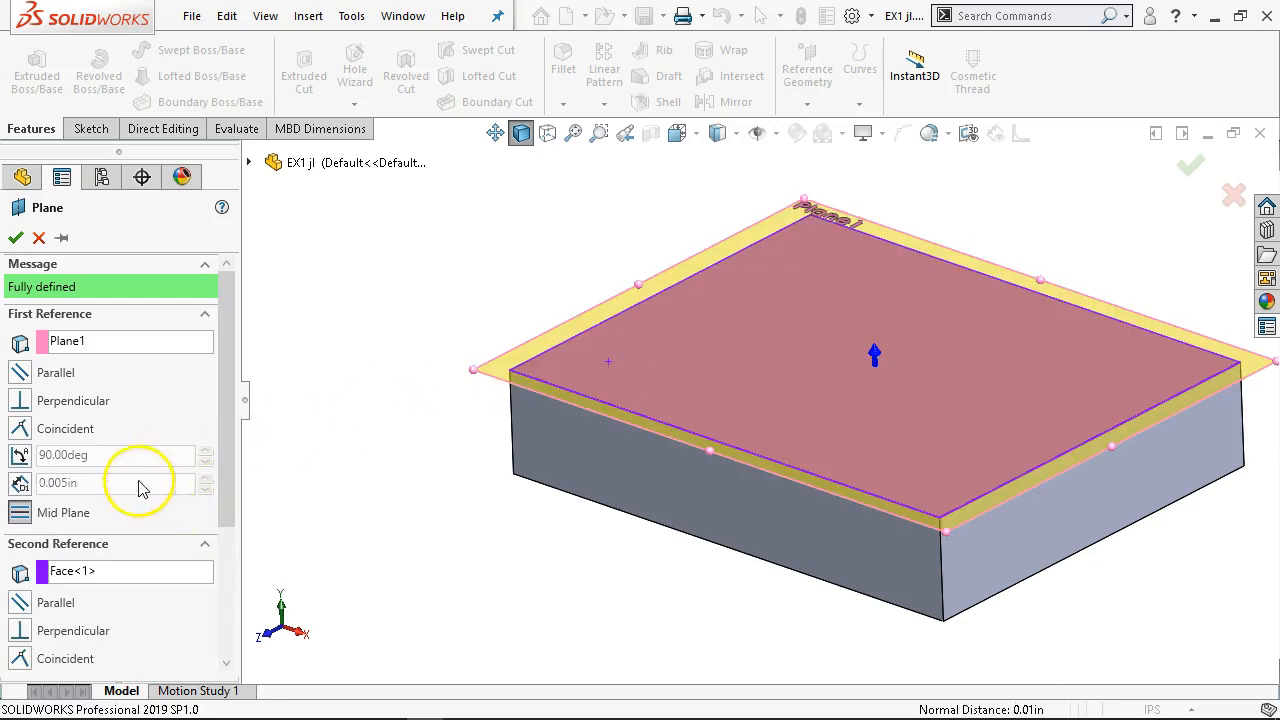
{"action": "left_click", "coordinate": [20, 484]}
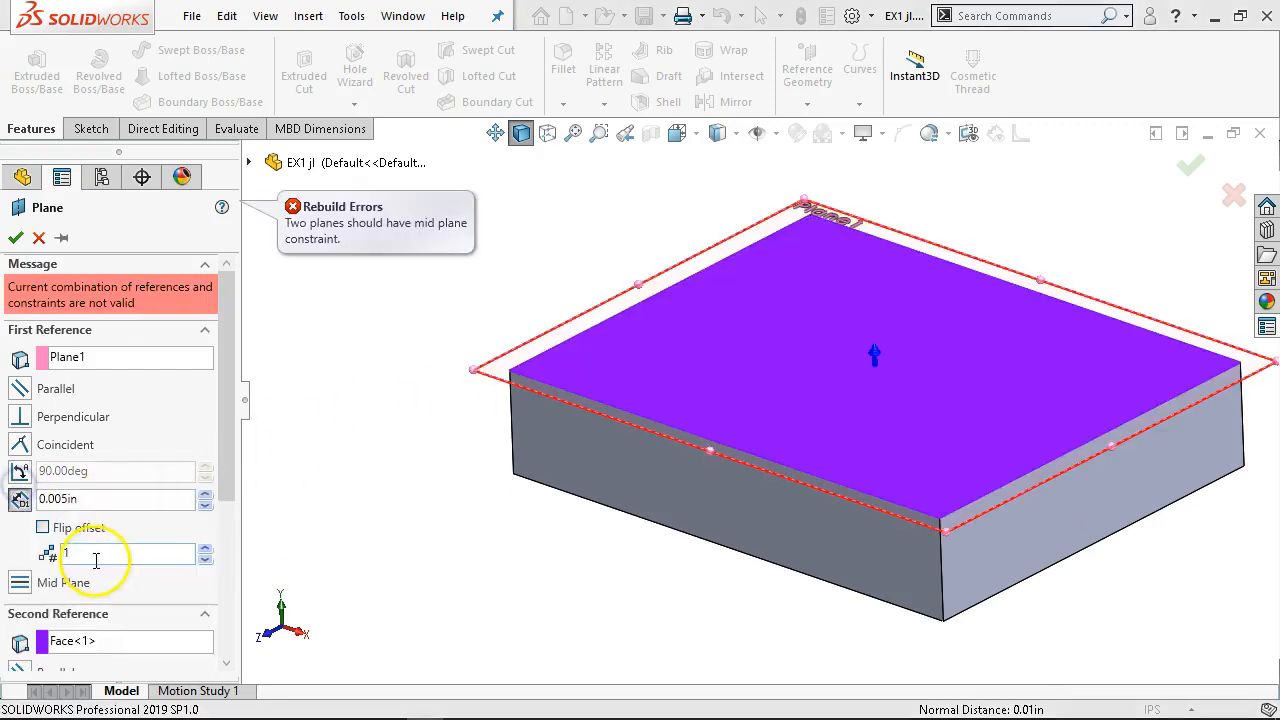
{"action": "left_click", "coordinate": [115, 360]}
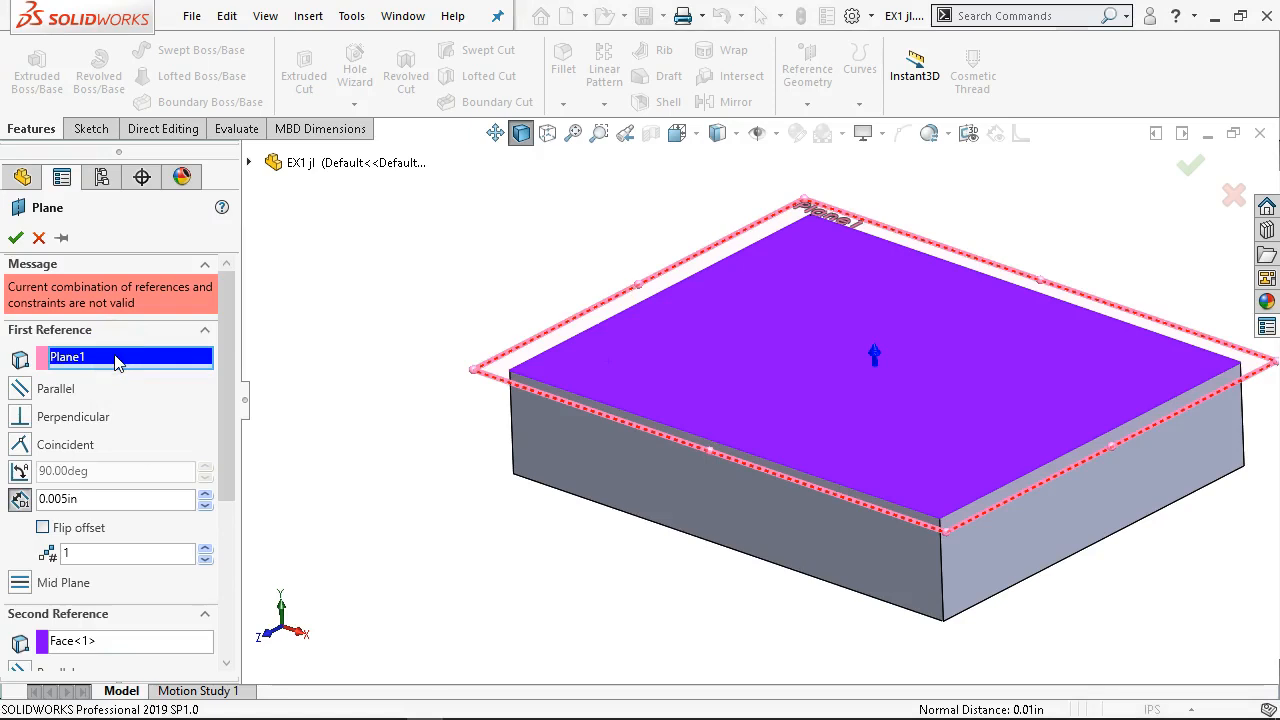
{"action": "key", "text": "Delete"}
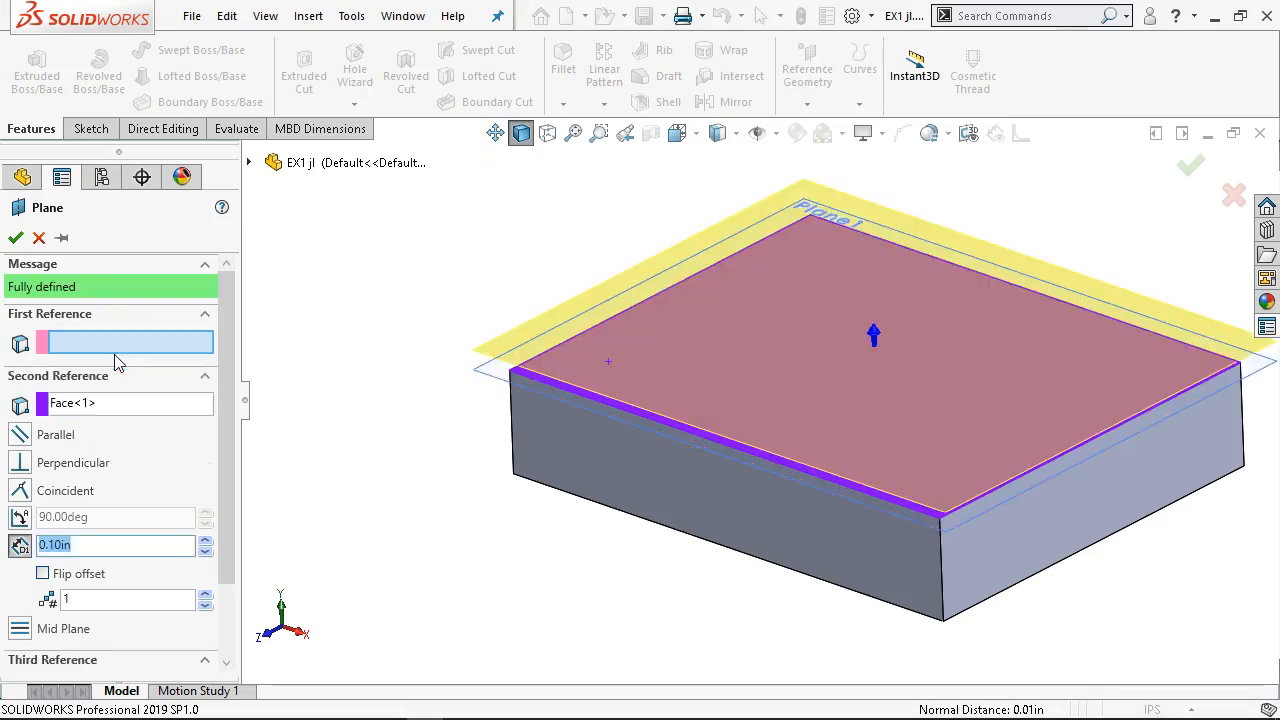
{"action": "left_click", "coordinate": [80, 404]}
{"action": "key", "text": "Delete"}
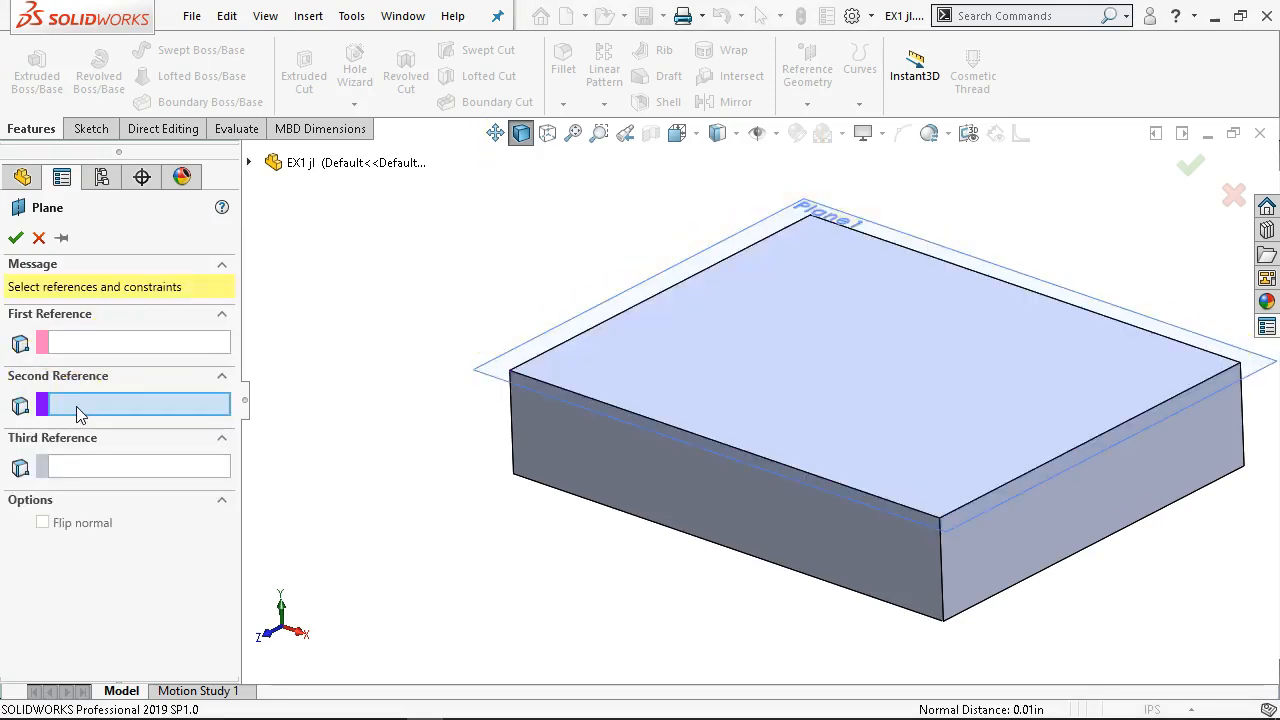
Create the second reference plane from the block's top face with a flipped offset of 0.005 in, placing it below the face.
{"action": "left_click", "coordinate": [135, 344]}
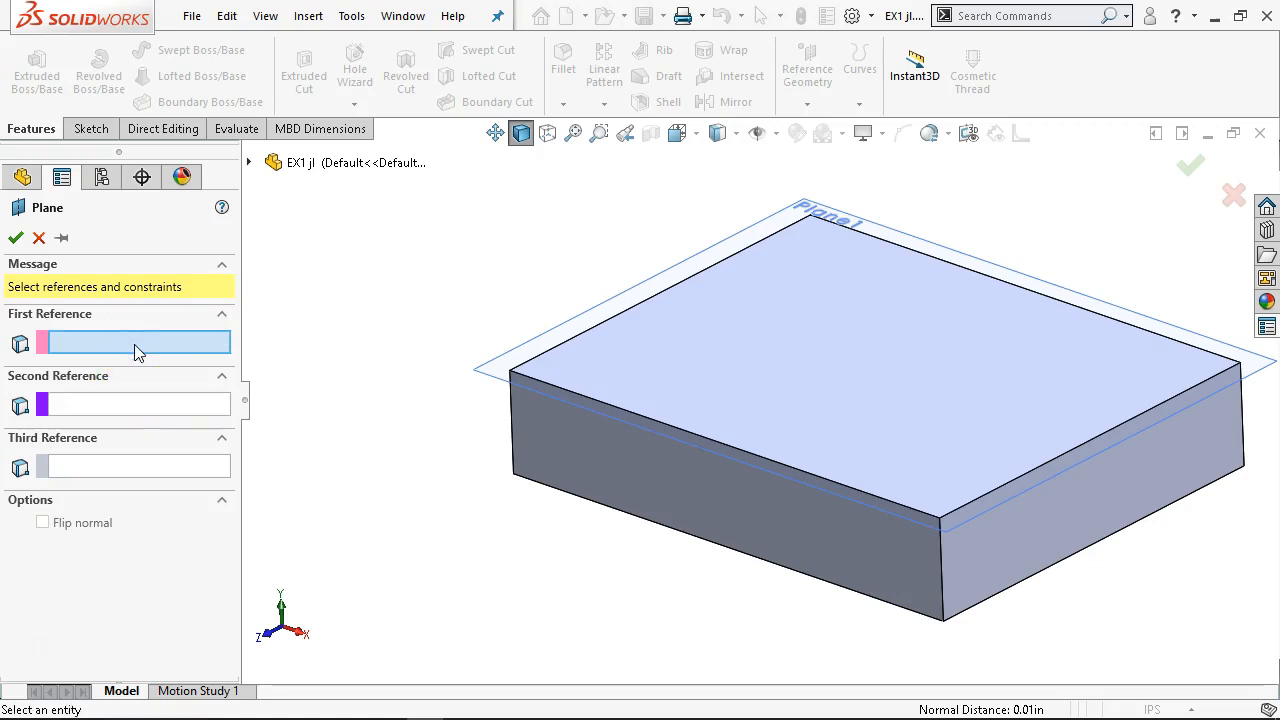
{"action": "left_click", "coordinate": [222, 353]}
{"action": "left_click", "coordinate": [658, 377]}
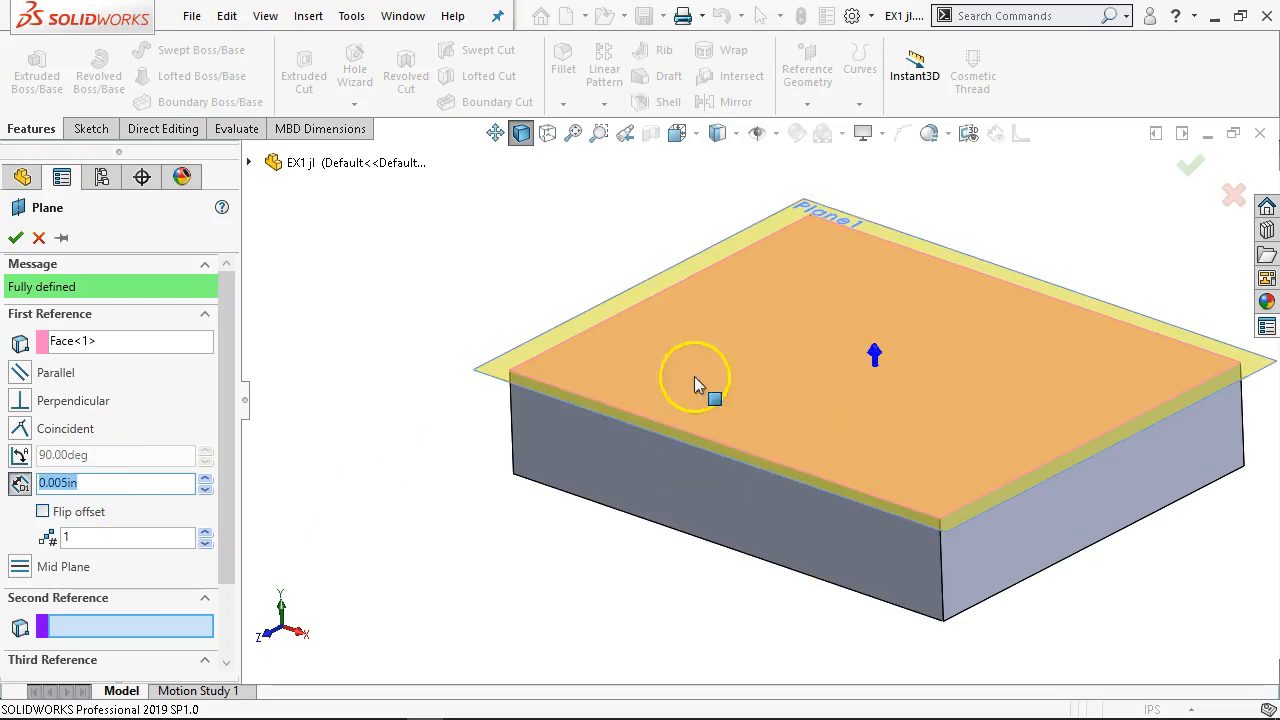
{"action": "left_click", "coordinate": [42, 511]}
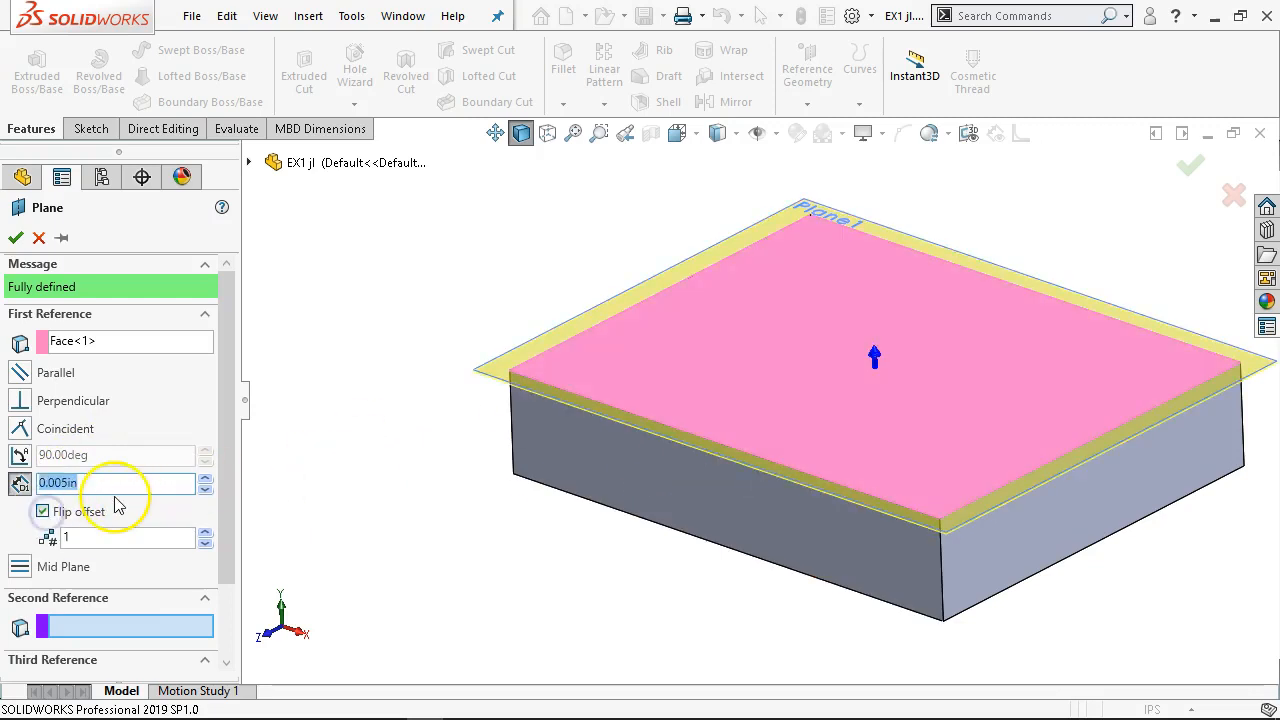
{"action": "left_click", "coordinate": [15, 237]}
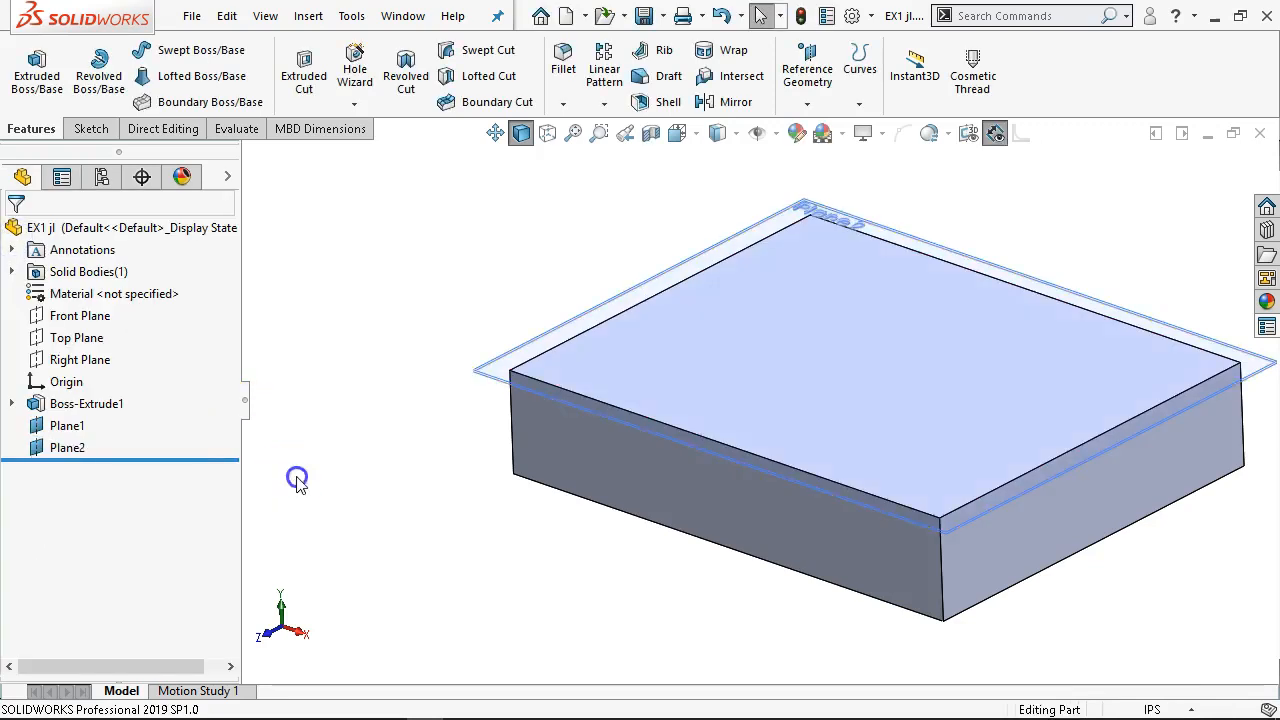
{"action": "key", "text": "ctrl+1"}
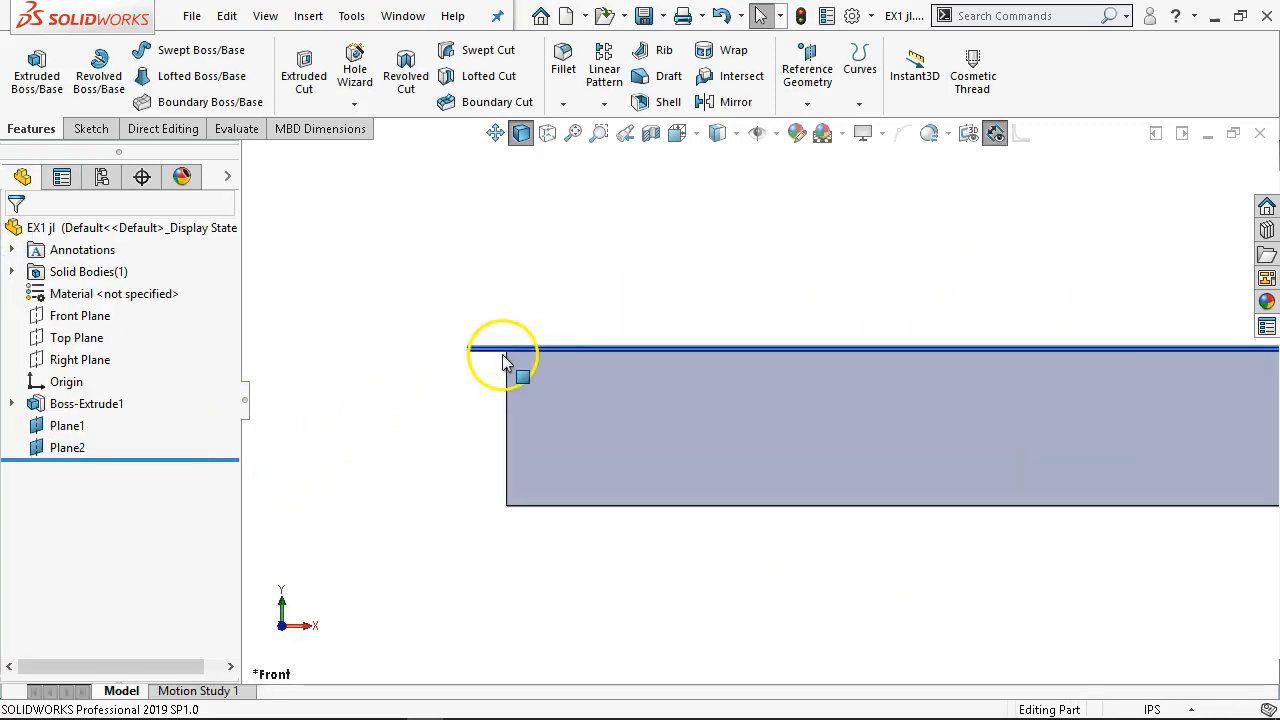
{"action": "scroll", "coordinate": [503, 356], "scroll_direction": "down", "scroll_amount": 8}
{"action": "scroll", "coordinate": [590, 428], "scroll_direction": "down", "scroll_amount": 1}
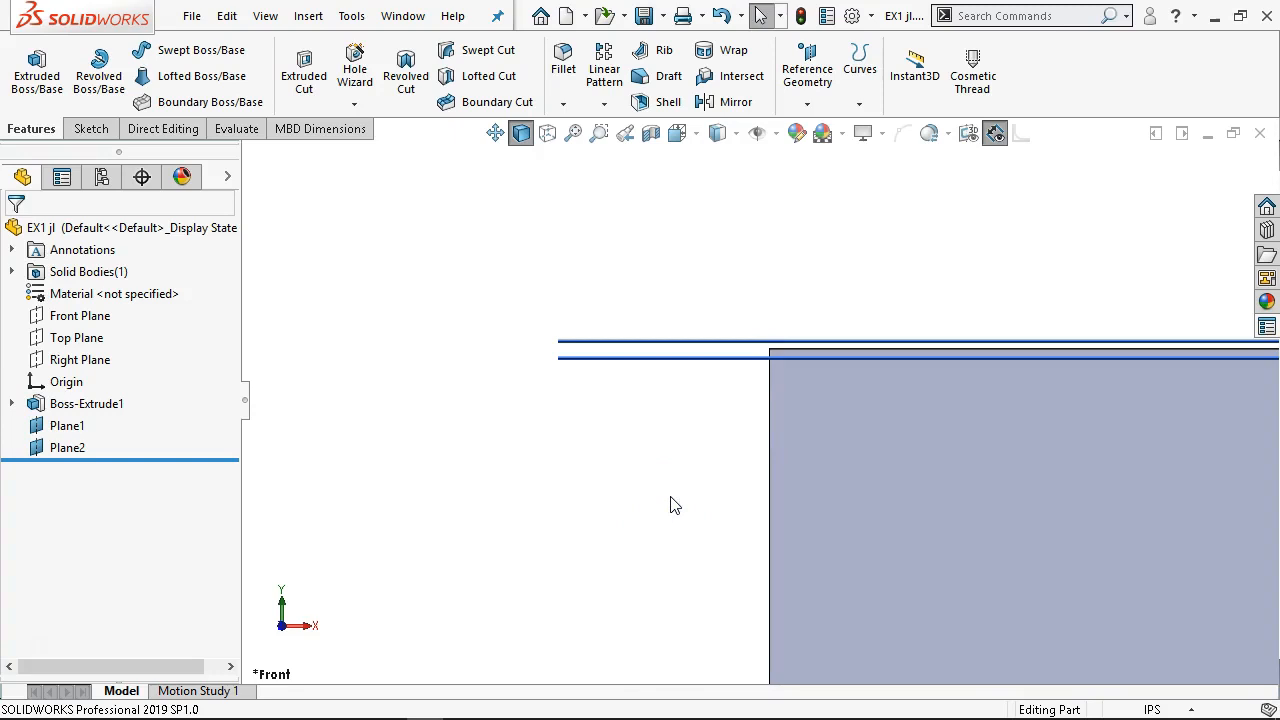
Start a new sketch on the block's front face in the front view.
{"action": "key", "text": "ctrl+7"}
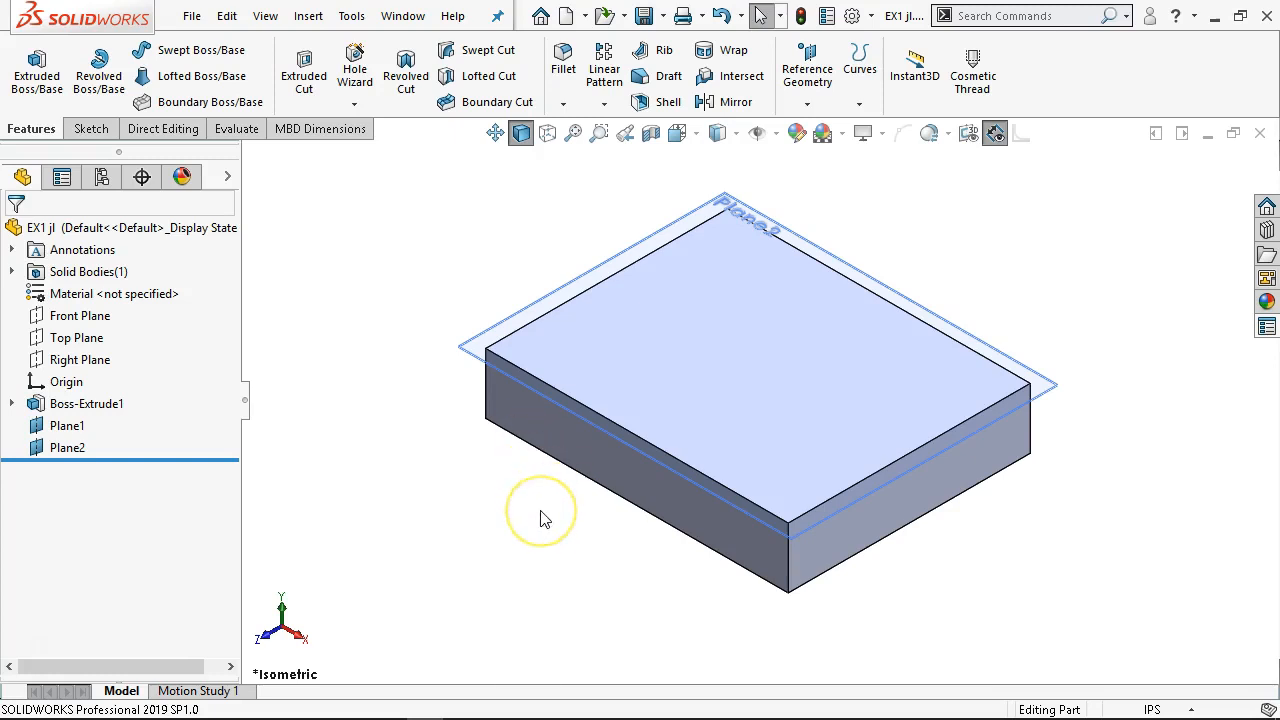
{"action": "key", "text": "ctrl+1"}
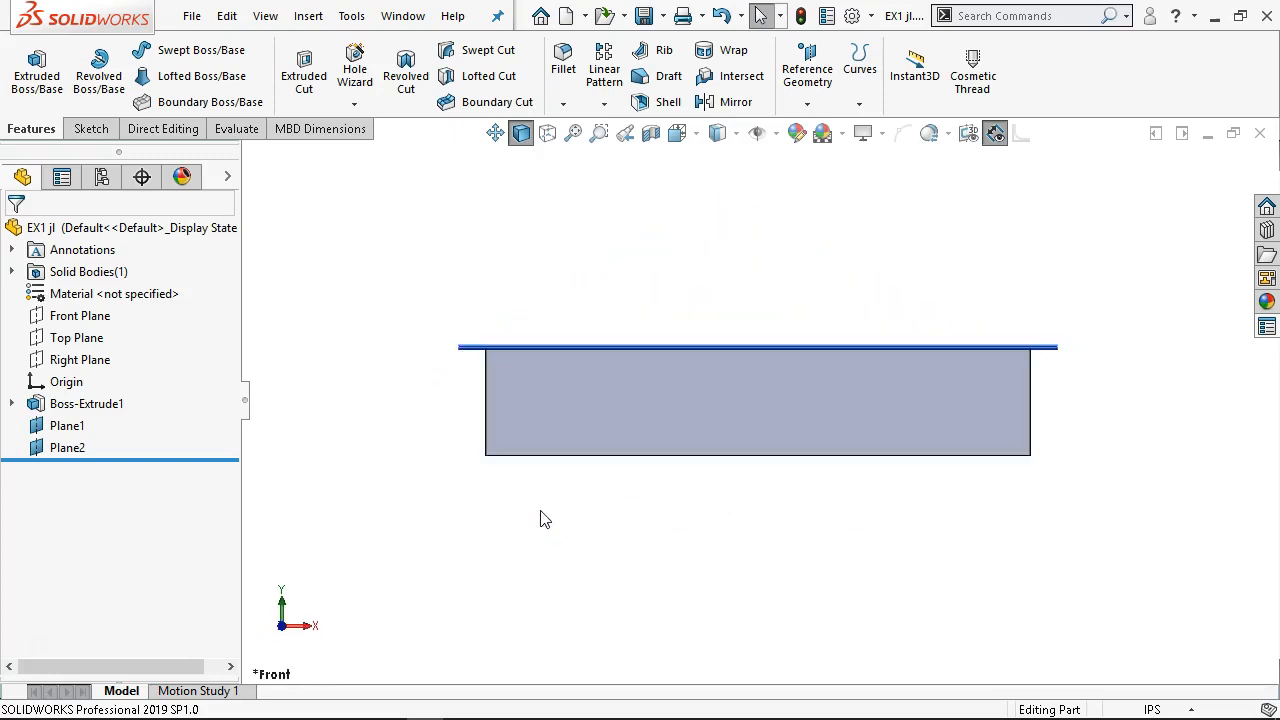
{"action": "left_click", "coordinate": [590, 428]}
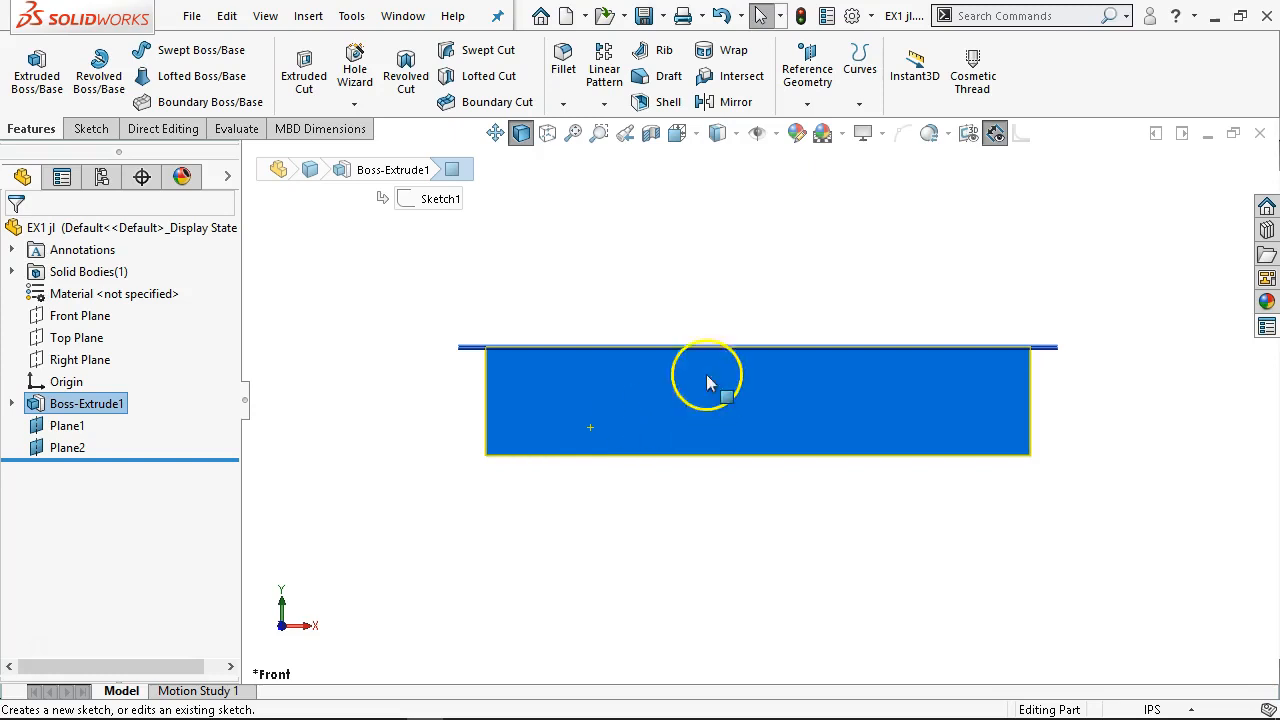
{"action": "left_click", "coordinate": [686, 136]}
{"action": "left_click", "coordinate": [683, 137]}
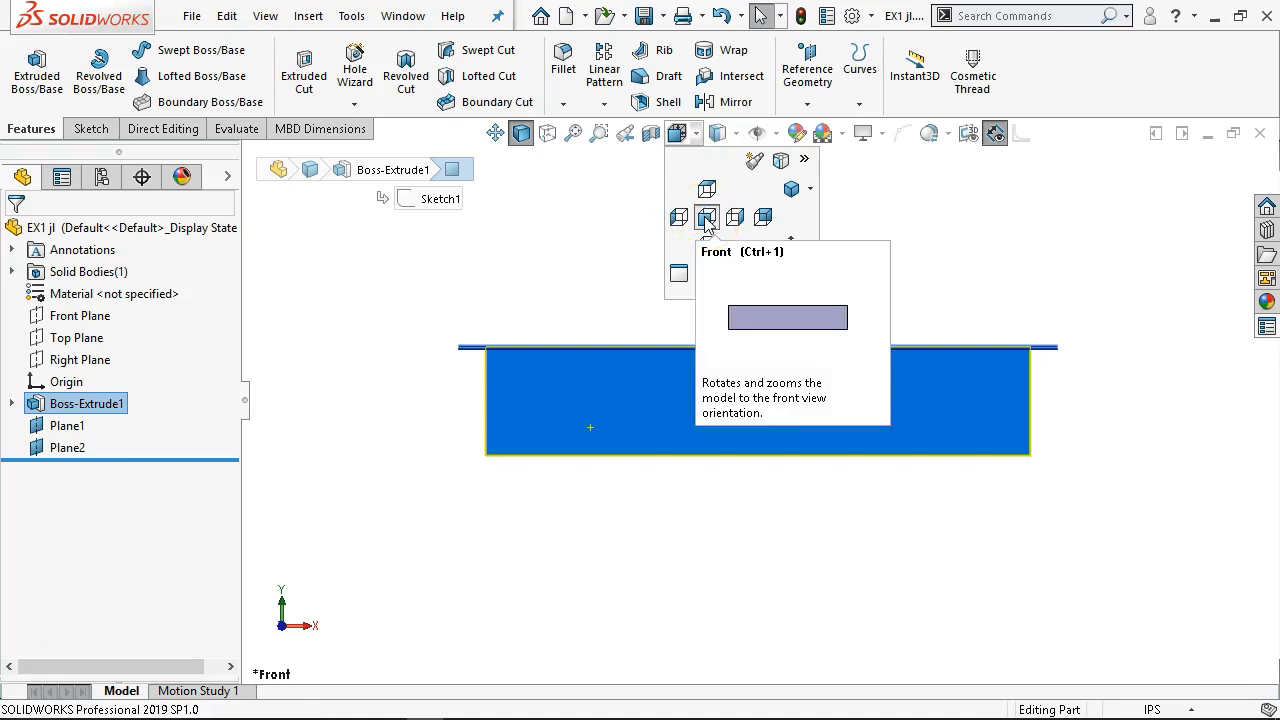
{"action": "left_click", "coordinate": [595, 231]}
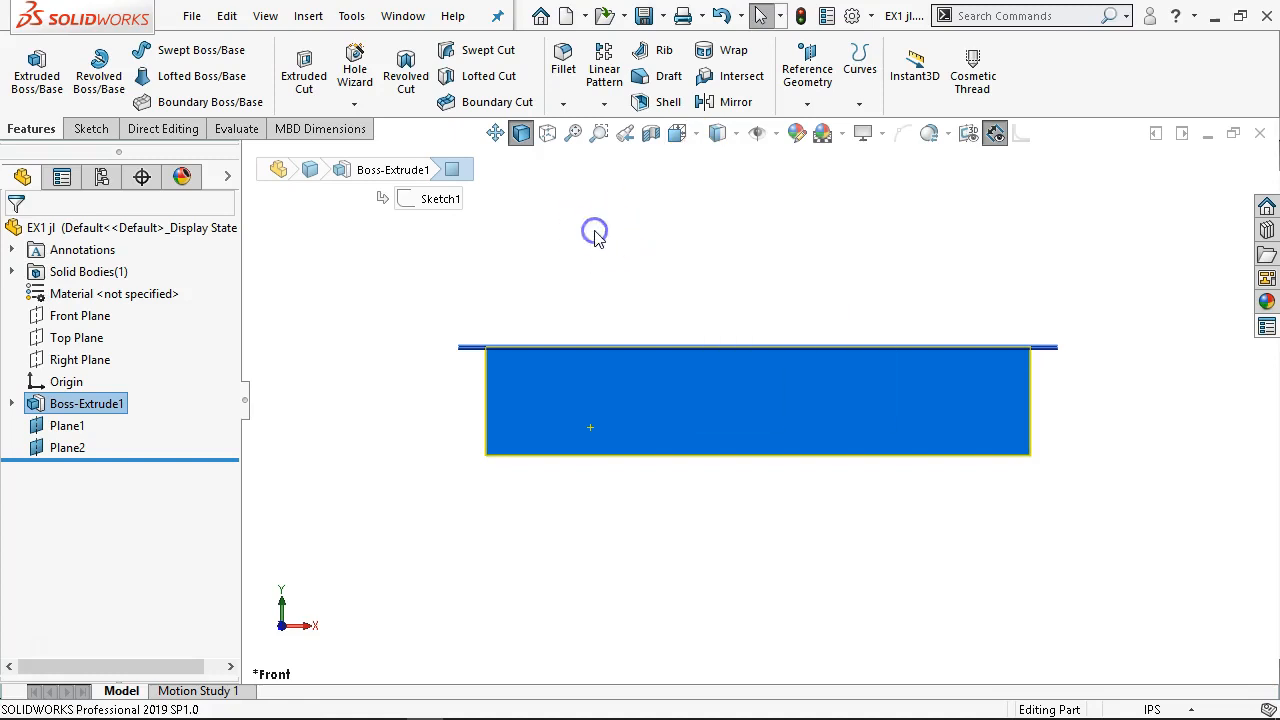
{"action": "left_click", "coordinate": [645, 400]}
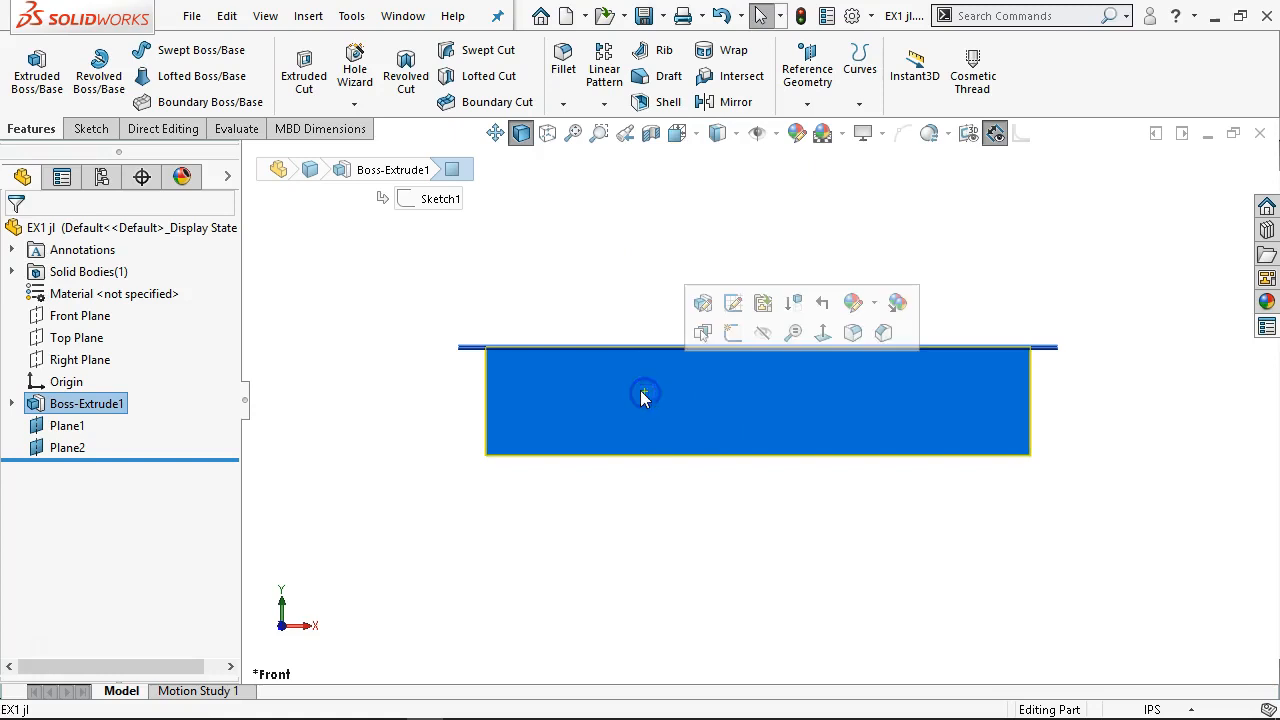
{"action": "left_click", "coordinate": [733, 336]}
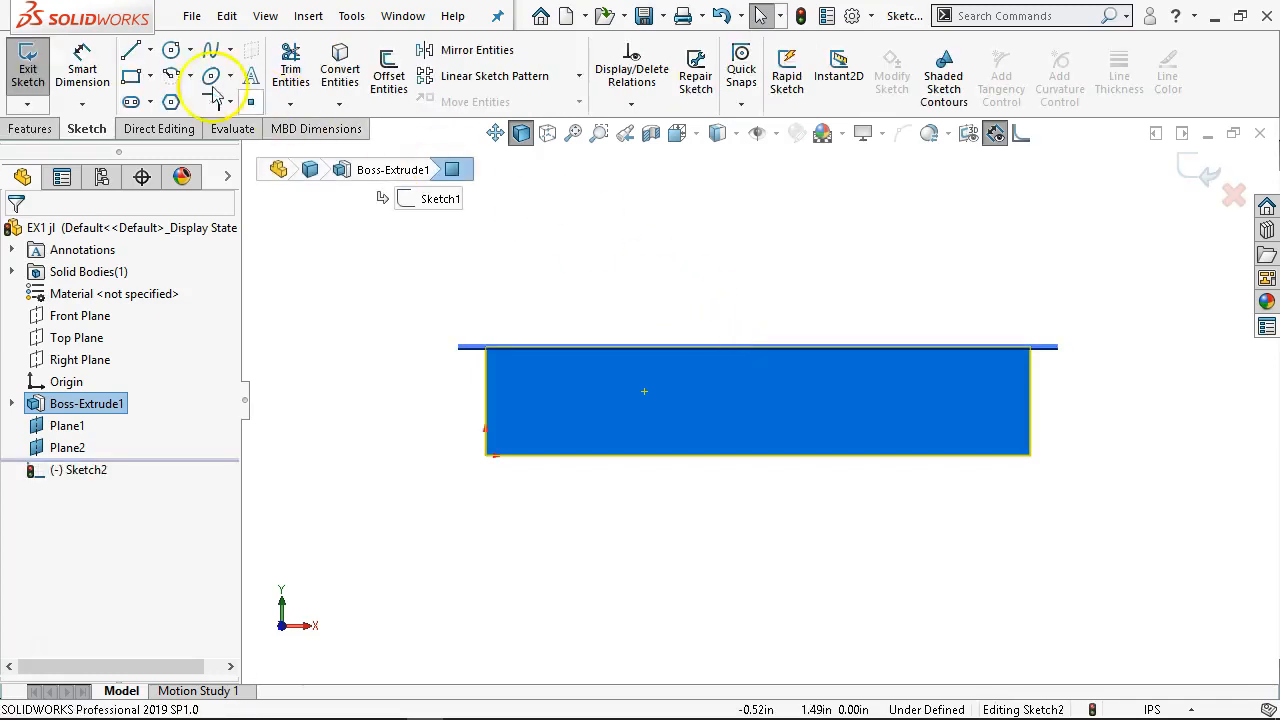
Sketch two full-width horizontal lines 2.5 in long, one about 0.19 in above the block's bottom edge and one about 0.12 in below it.
{"action": "left_click", "coordinate": [130, 50]}
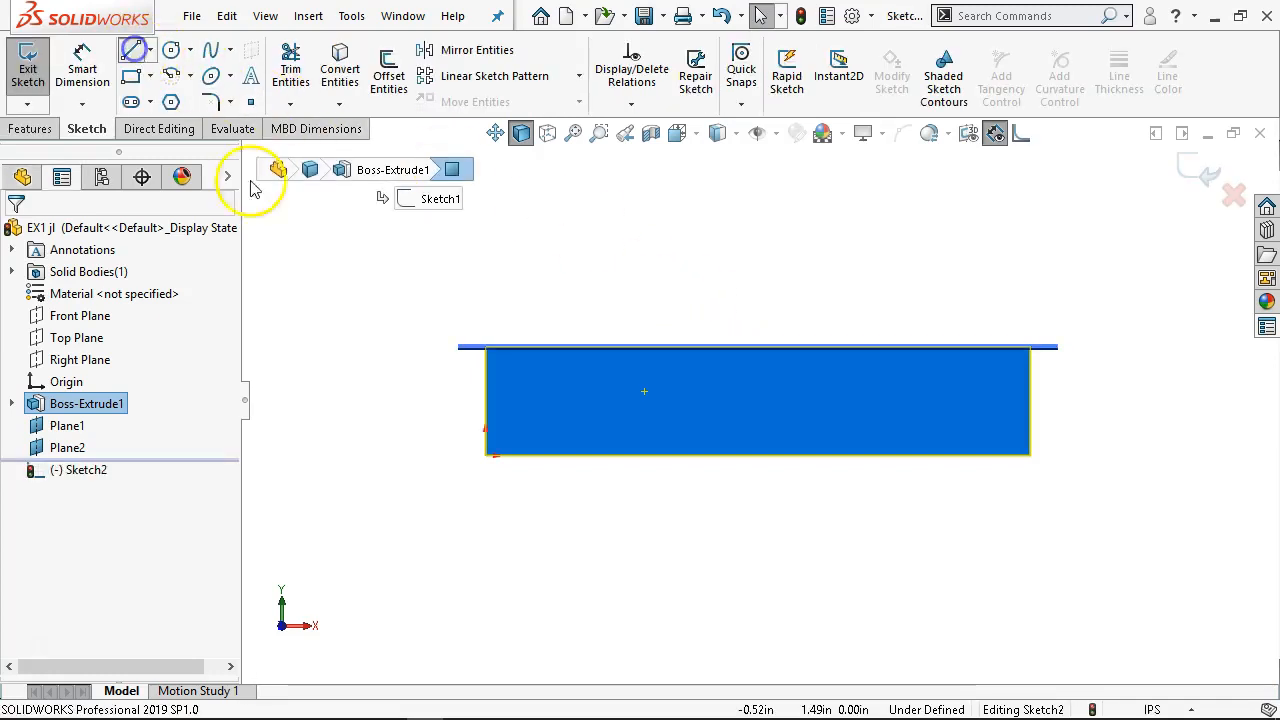
{"action": "left_click", "coordinate": [486, 414]}
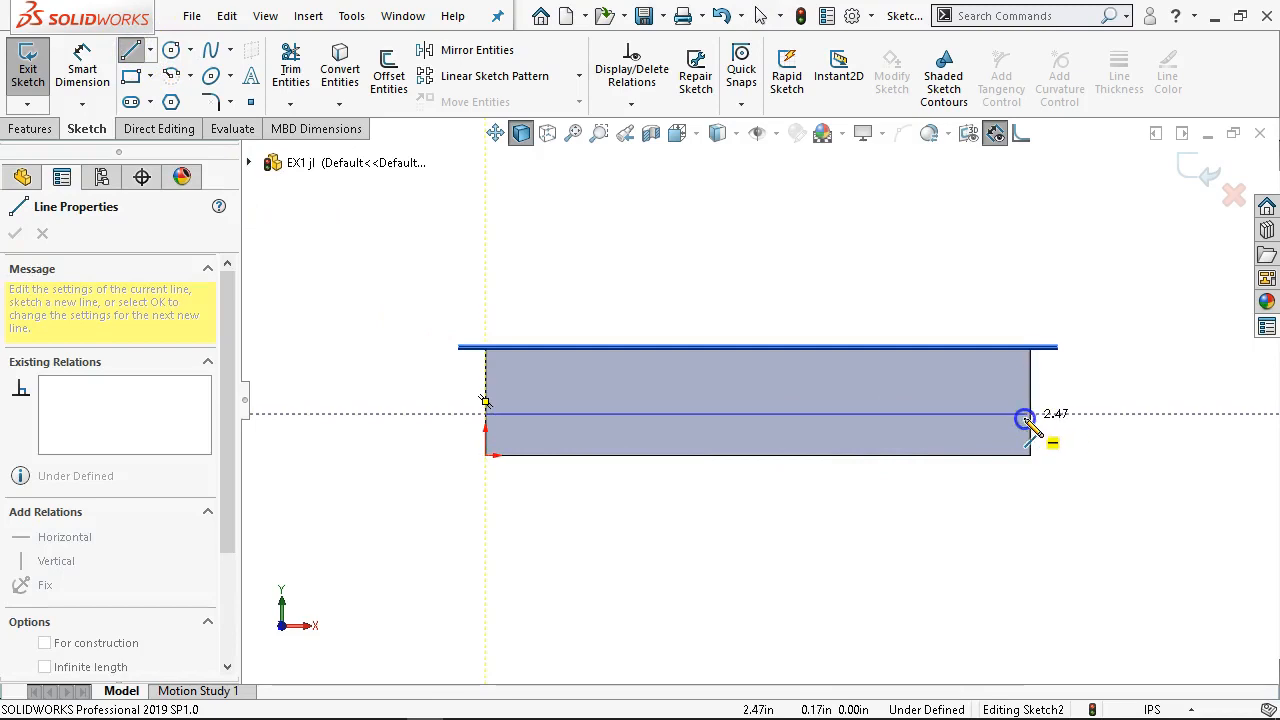
{"action": "left_click", "coordinate": [1030, 414]}
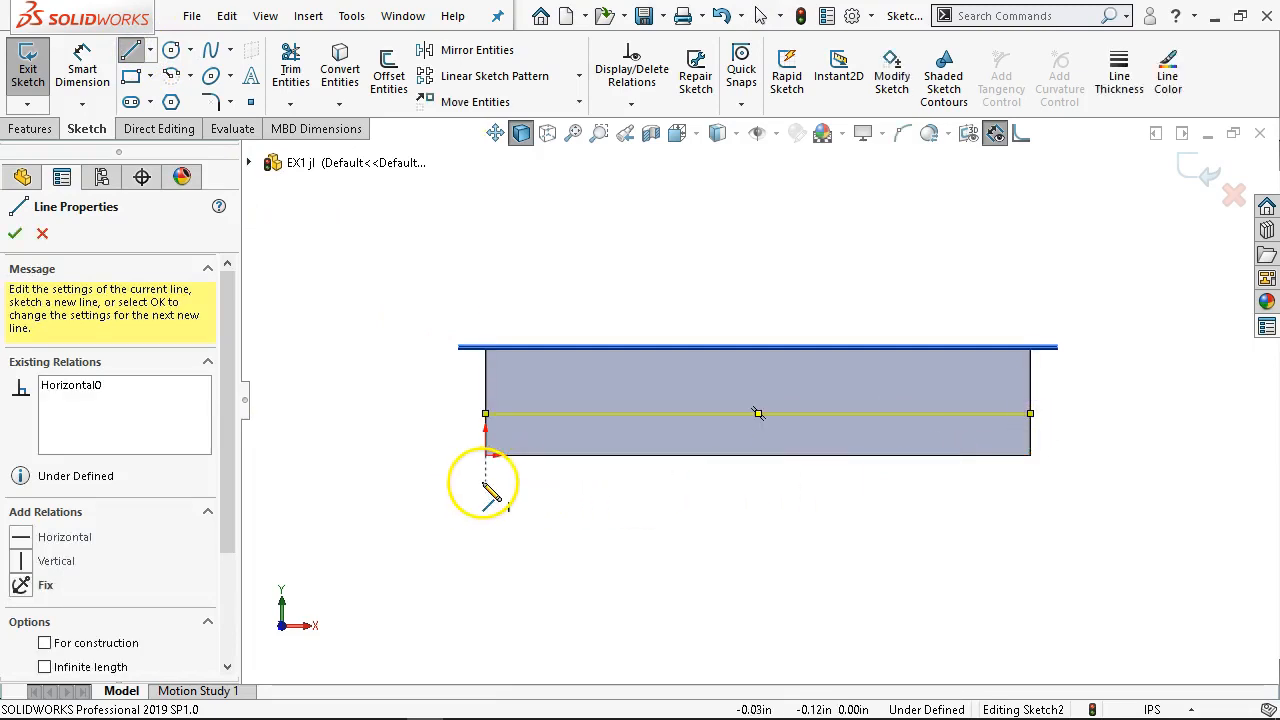
{"action": "left_click", "coordinate": [1031, 482]}
Dimension the upper sketch line 0.005 in above the block's bottom edge.
{"action": "right_click", "coordinate": [1000, 214]}
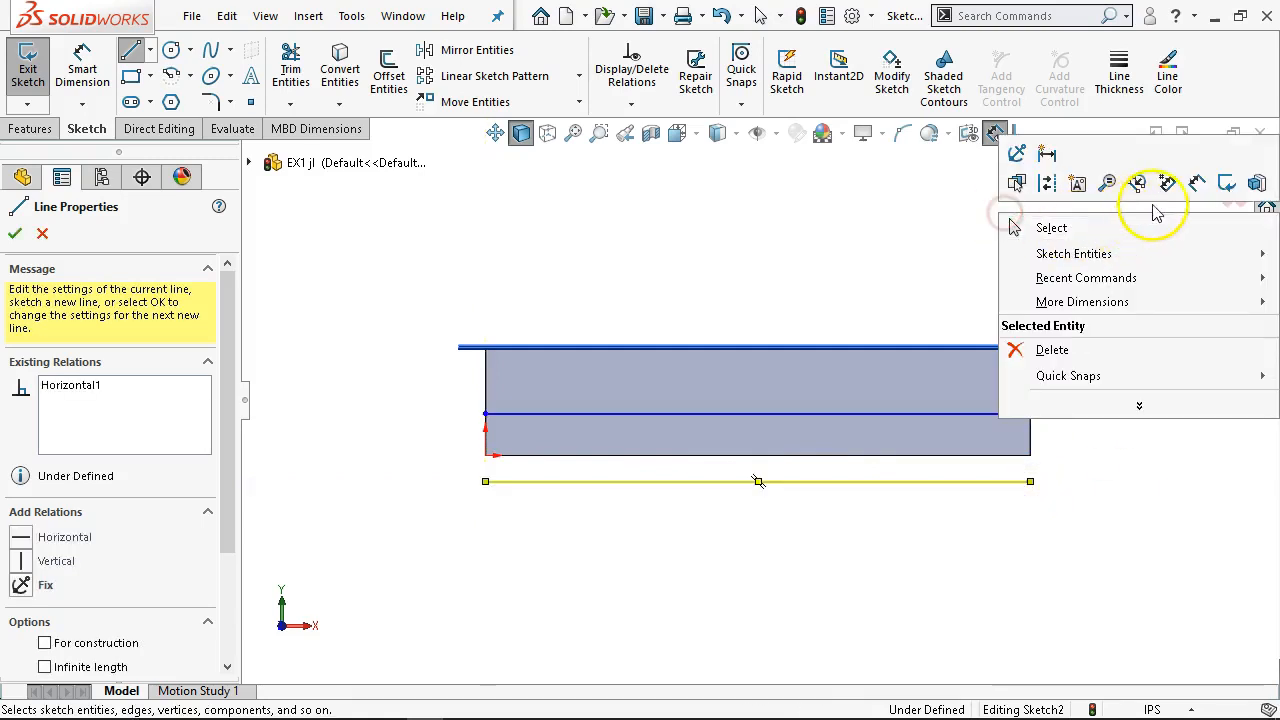
{"action": "left_click", "coordinate": [1195, 184]}
{"action": "scroll", "coordinate": [646, 437], "scroll_direction": "down", "scroll_amount": 3}
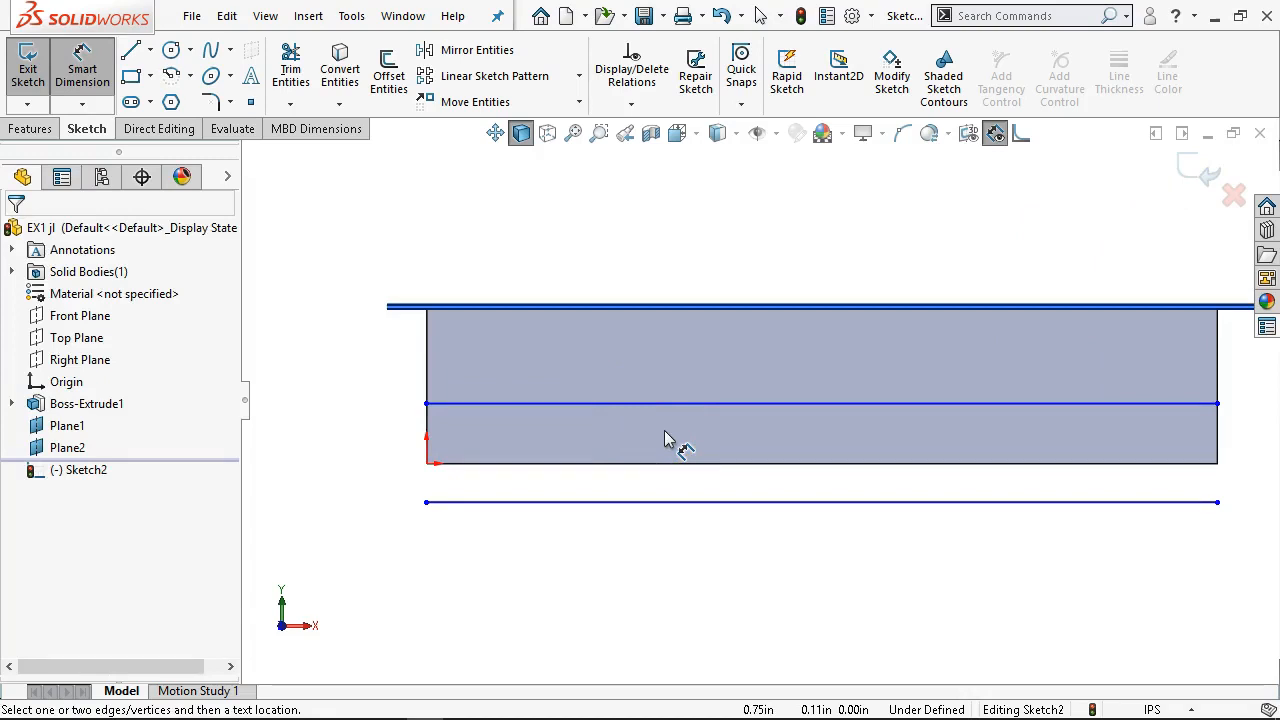
{"action": "left_click", "coordinate": [651, 462]}
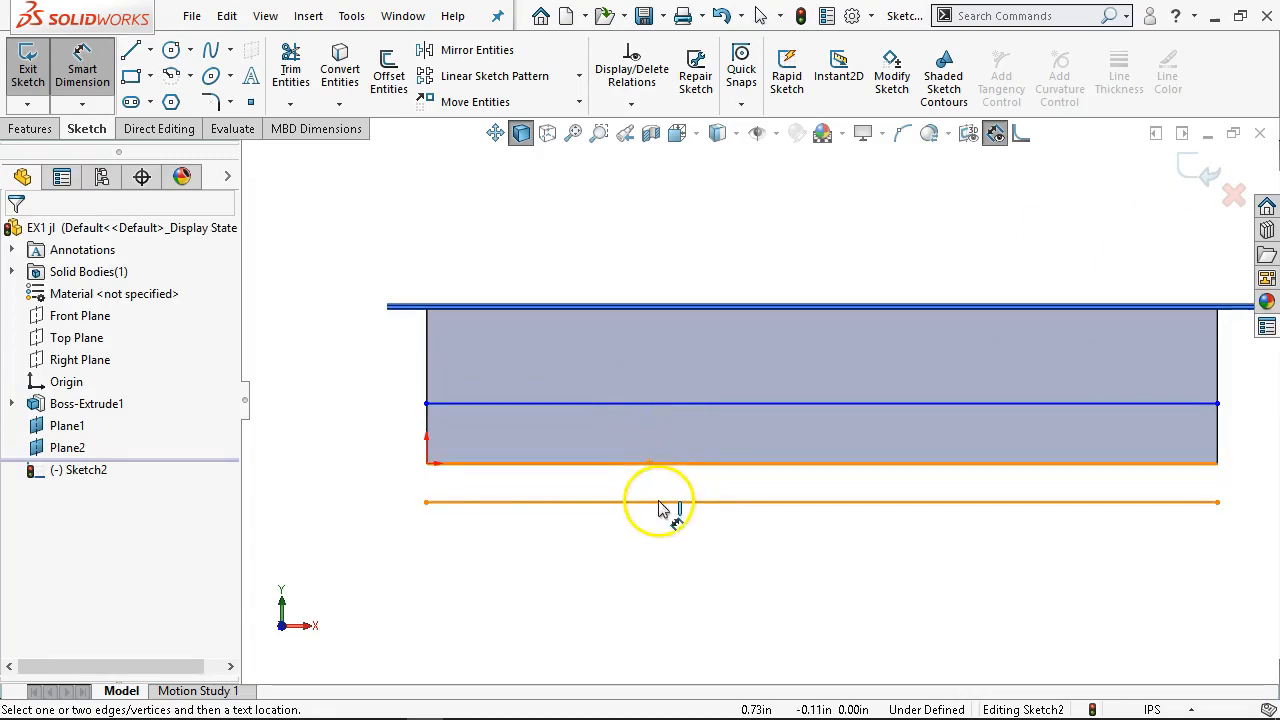
{"action": "left_click", "coordinate": [477, 406]}
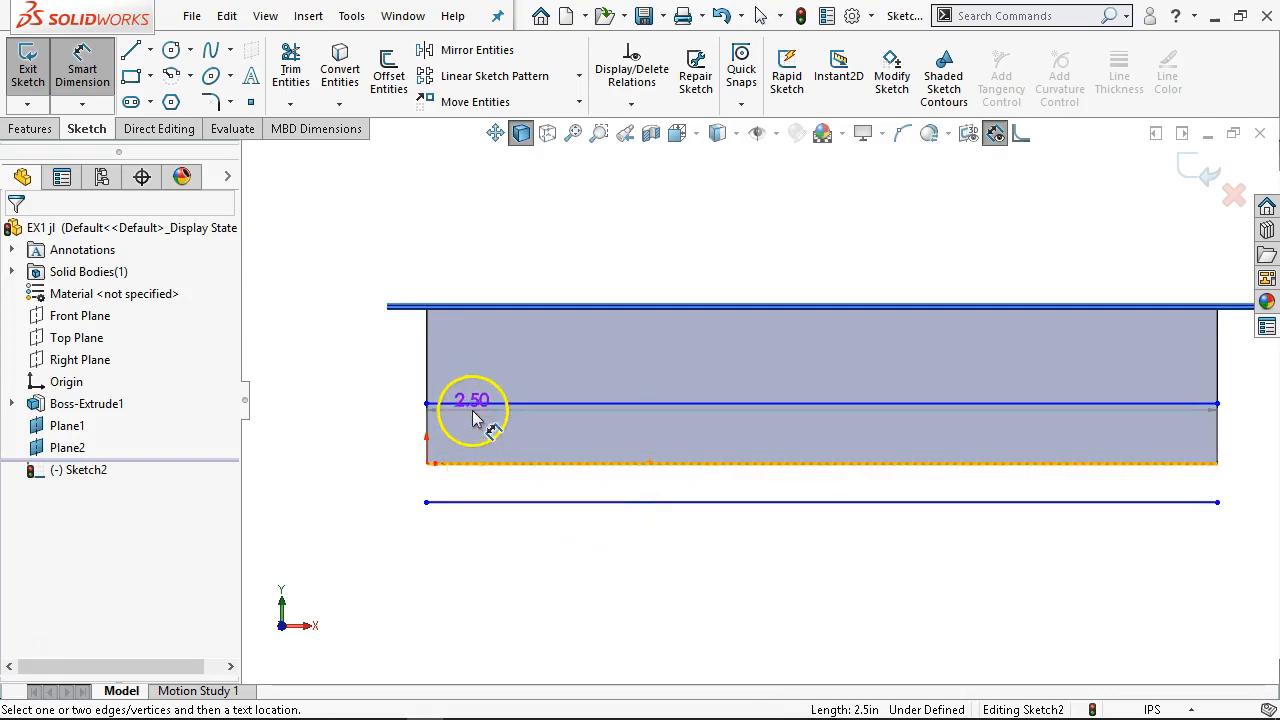
{"action": "left_click", "coordinate": [476, 407]}
{"action": "left_click", "coordinate": [401, 360]}
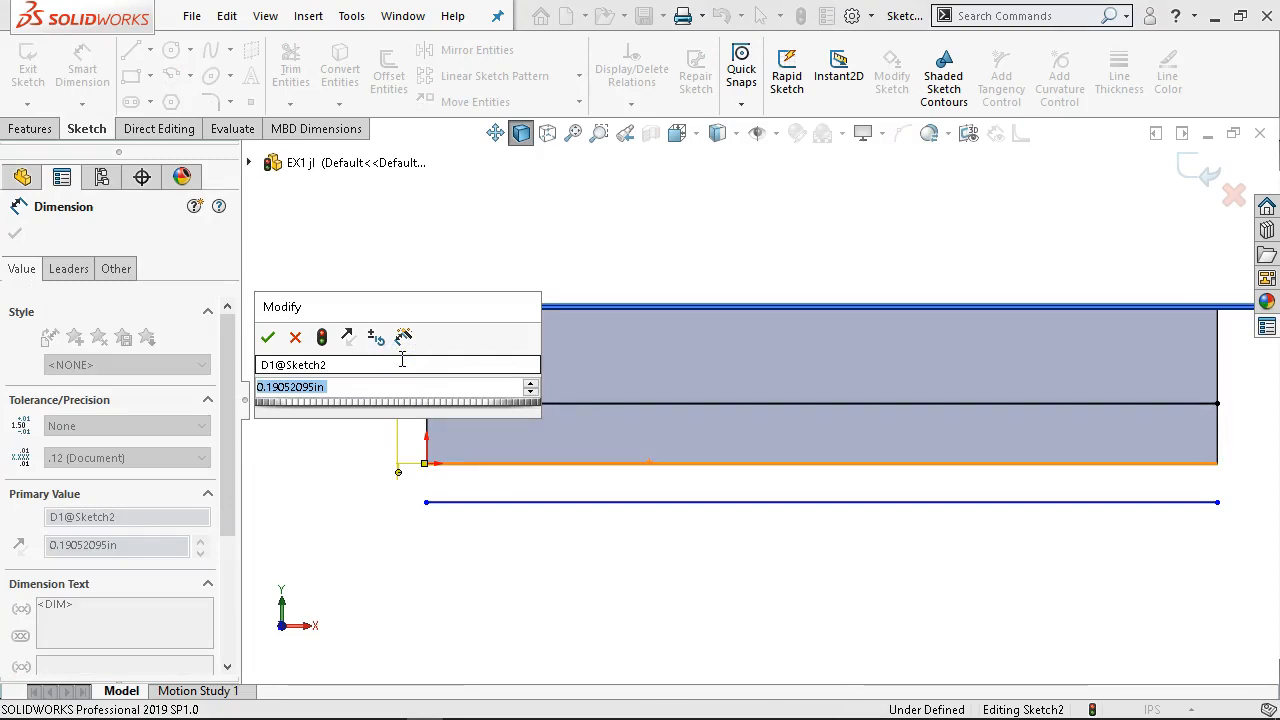
{"action": "type", "text": ".205"}
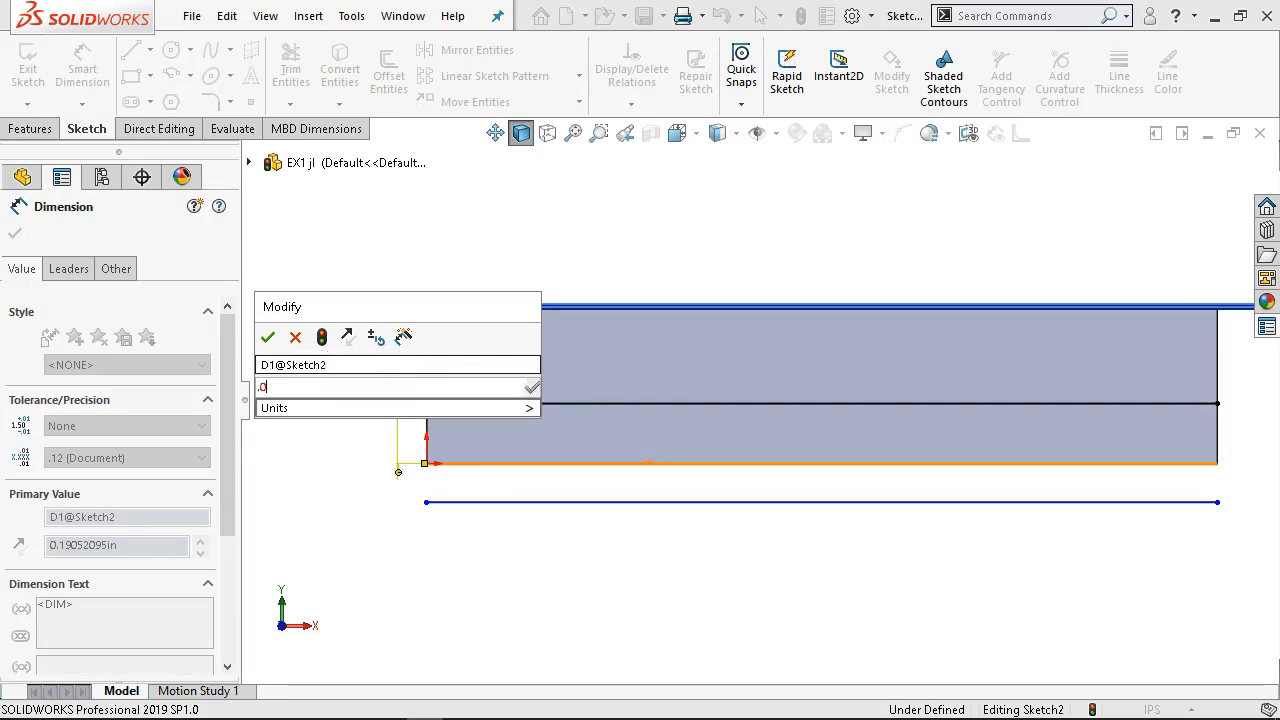
{"action": "key", "text": "Return"}
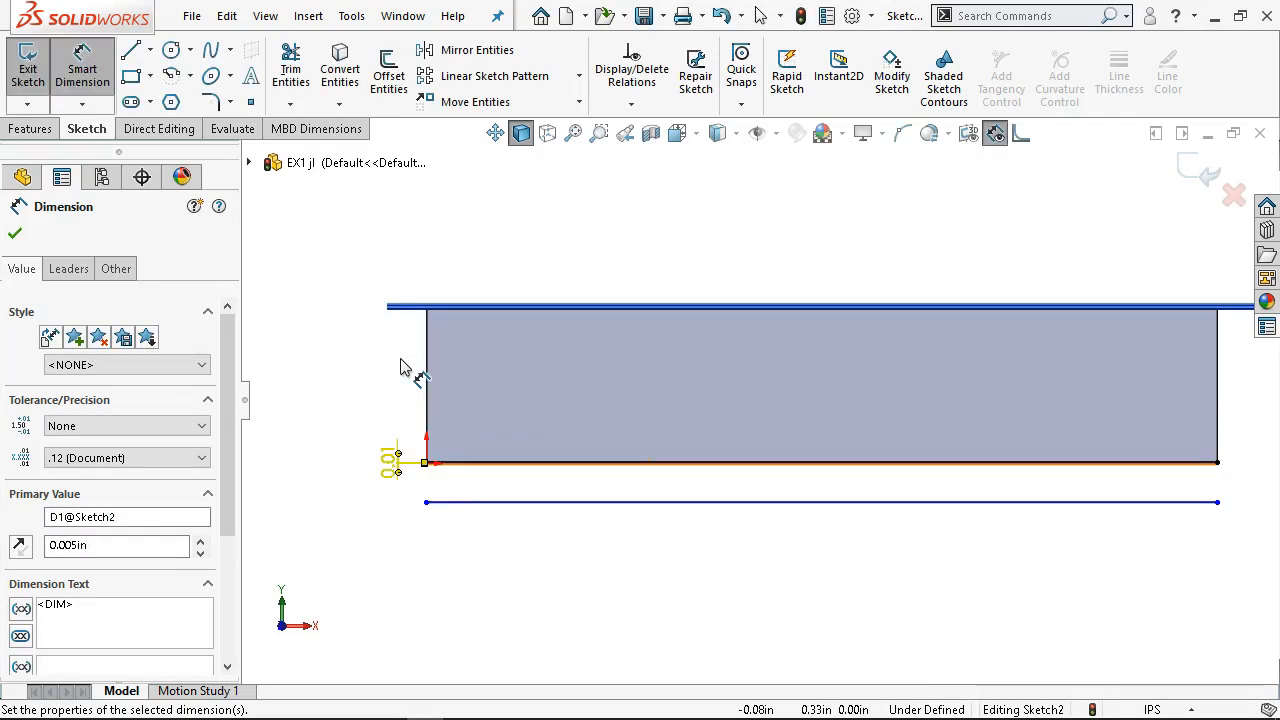
Dimension the lower sketch line 0.005 in below the block's bottom edge and leave the dimension command.
{"action": "scroll", "coordinate": [418, 470], "scroll_direction": "down", "scroll_amount": 5}
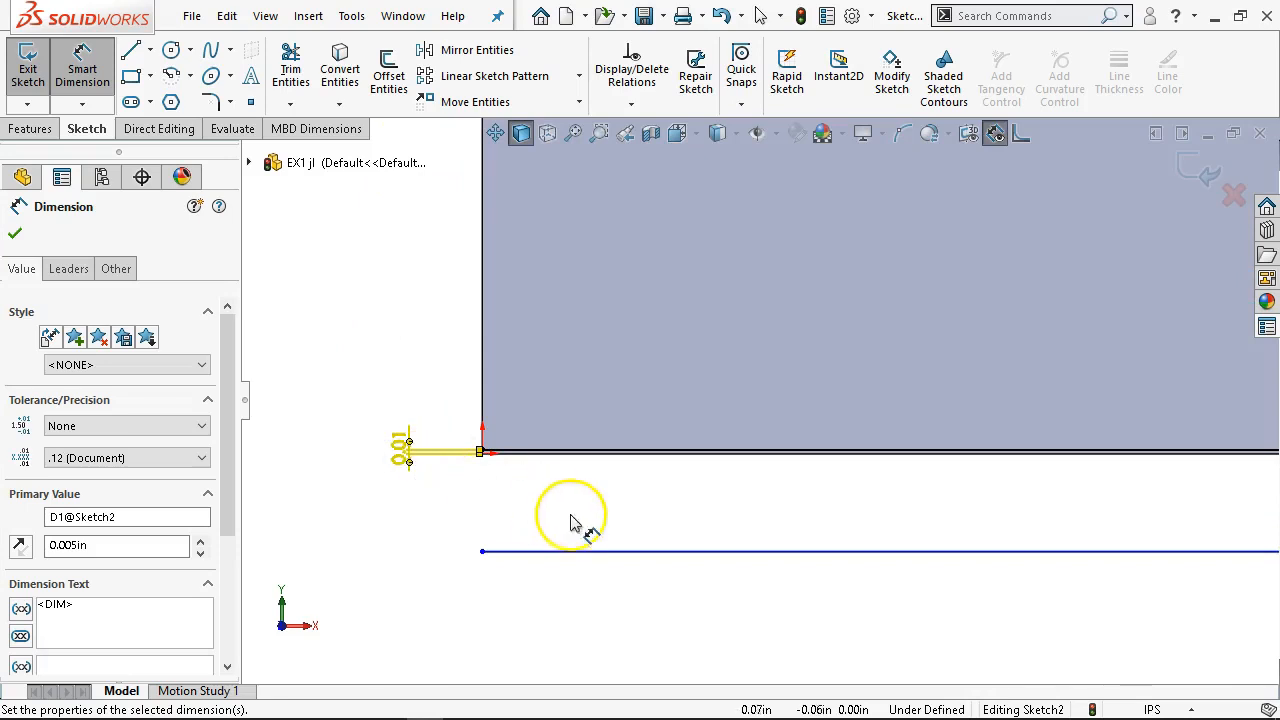
{"action": "scroll", "coordinate": [555, 505], "scroll_direction": "down", "scroll_amount": 3}
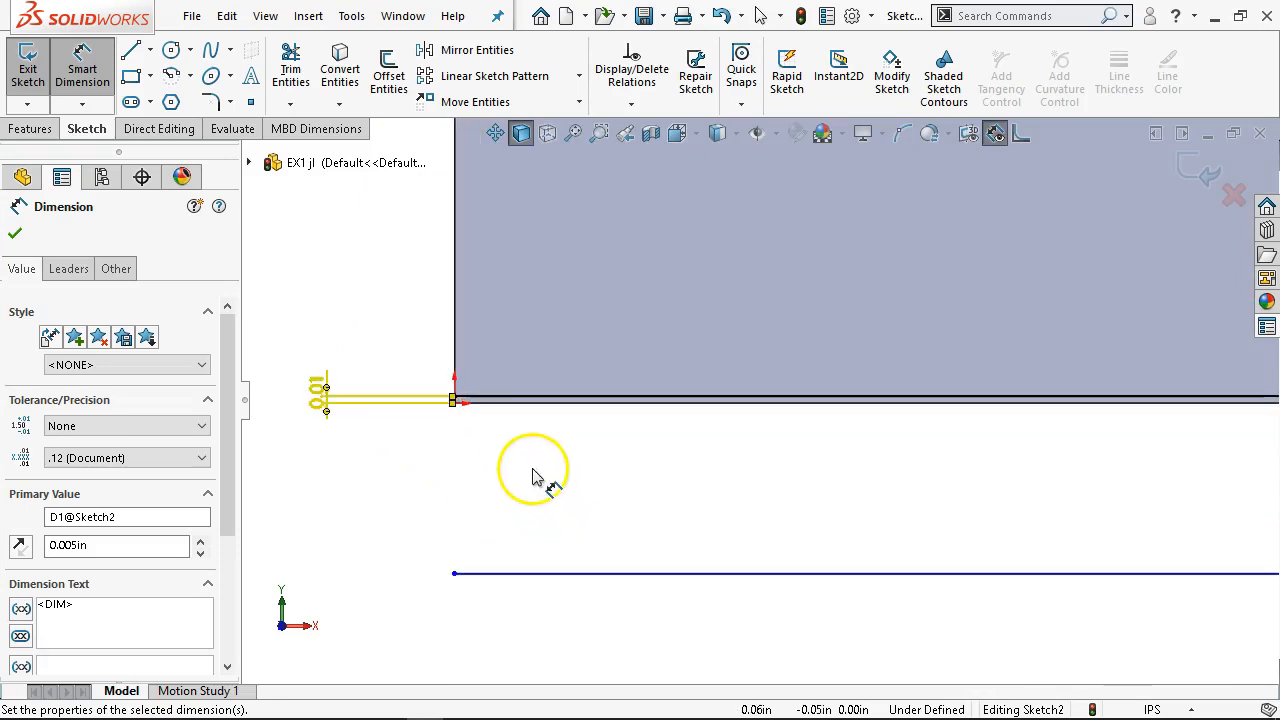
{"action": "left_click", "coordinate": [502, 406]}
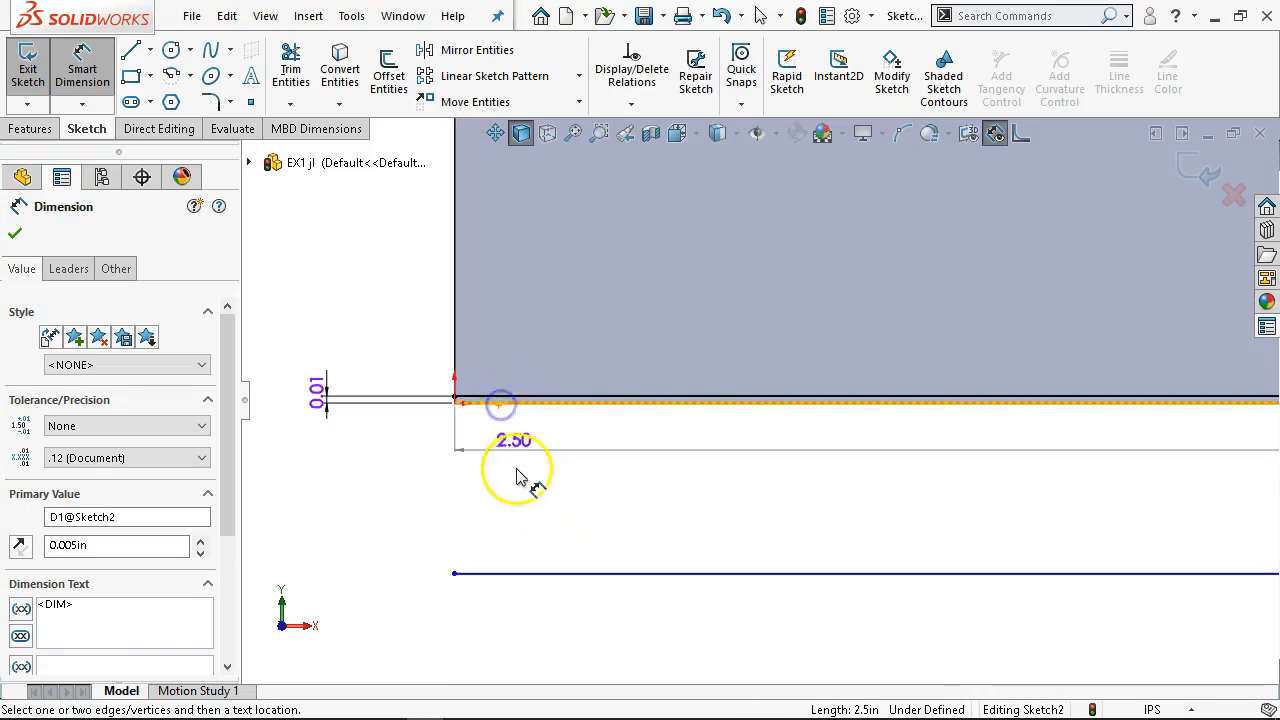
{"action": "left_click", "coordinate": [530, 574]}
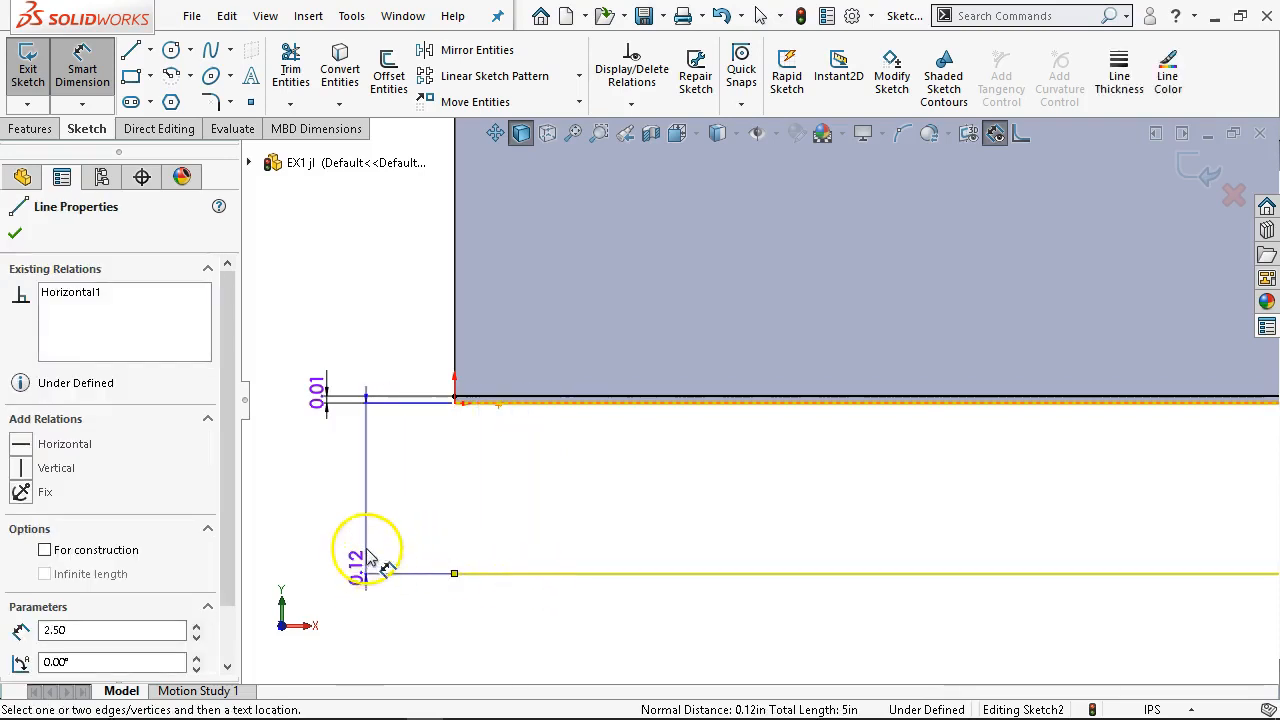
{"action": "left_click", "coordinate": [367, 595]}
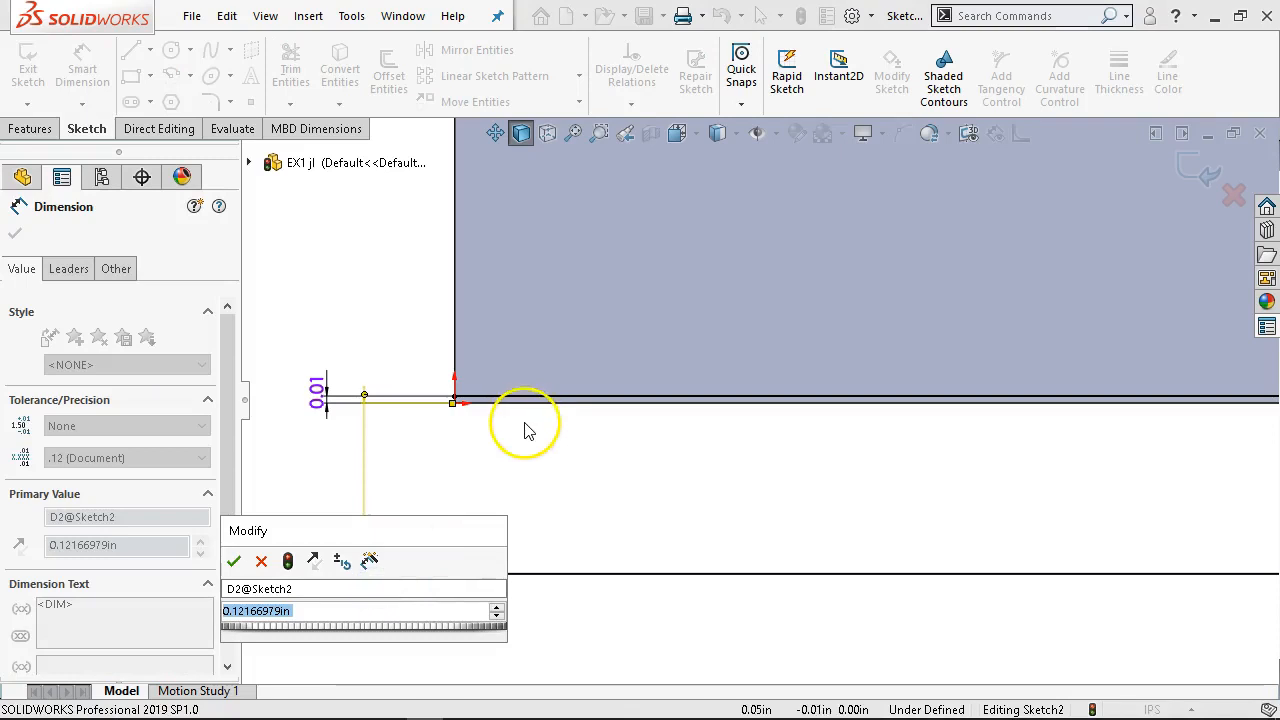
{"action": "type", "text": ".005"}
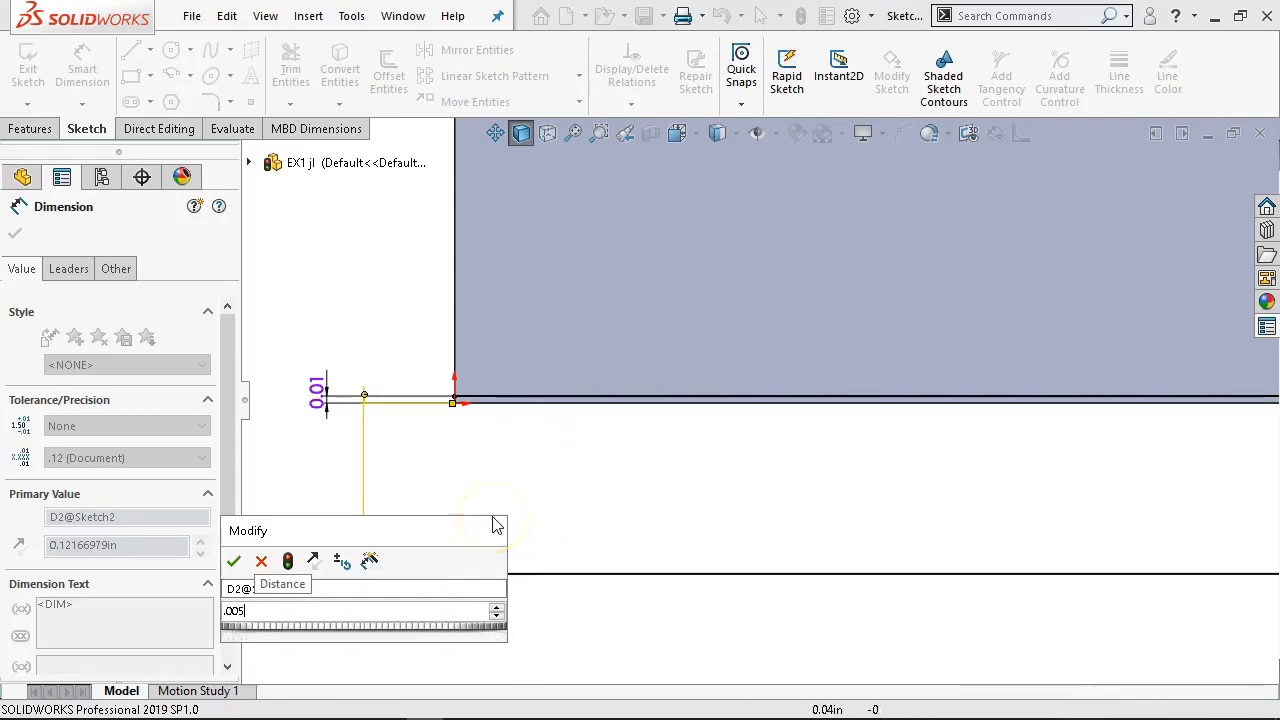
{"action": "key", "text": "Return"}
{"action": "right_click", "coordinate": [421, 297]}
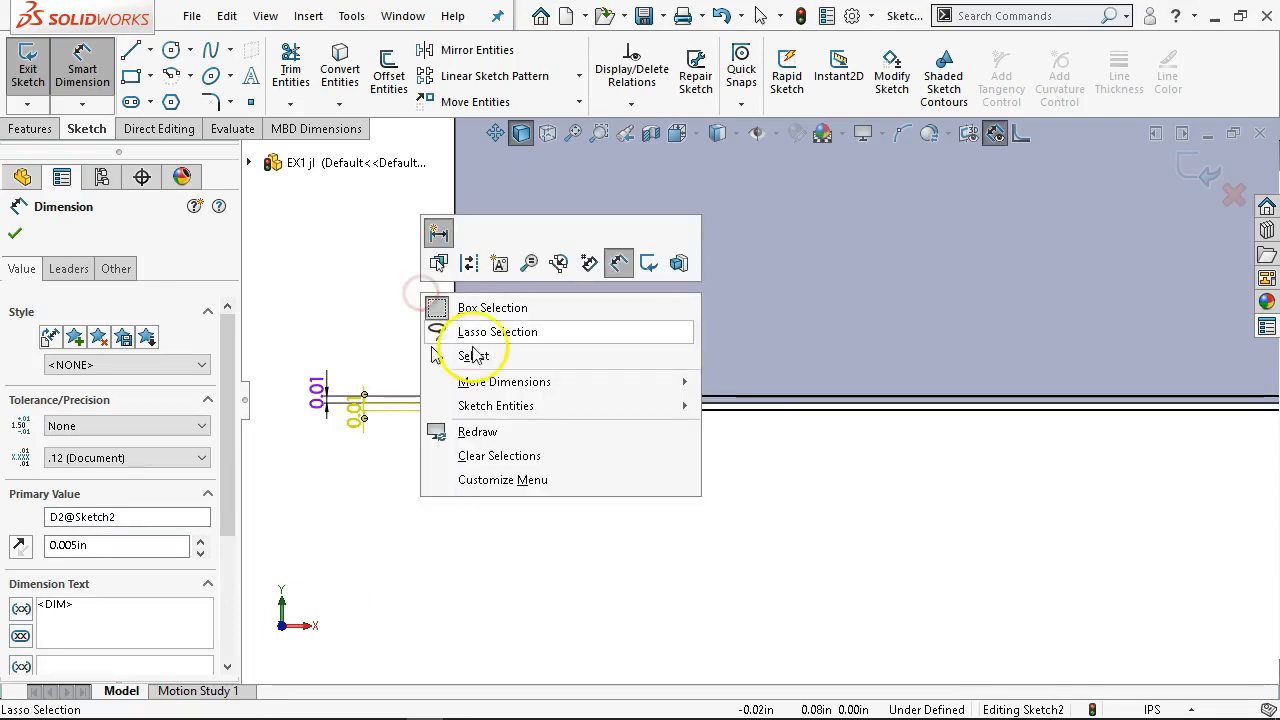
{"action": "left_click", "coordinate": [434, 349]}
Start a surface extrusion from the sketch and select both horizontal lines as its contours.
{"action": "middle_click_drag", "start_coordinate": [491, 354], "coordinate": [543, 513]}
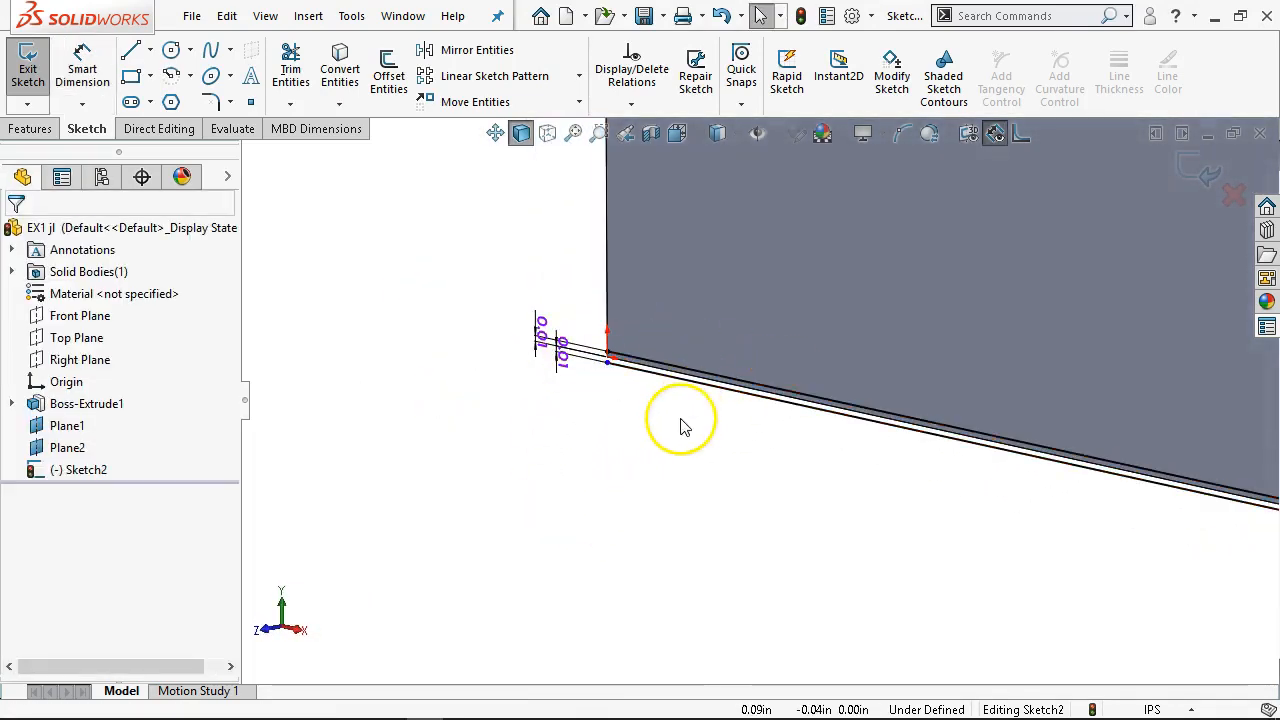
{"action": "middle_click_drag", "start_coordinate": [714, 414], "coordinate": [826, 303]}
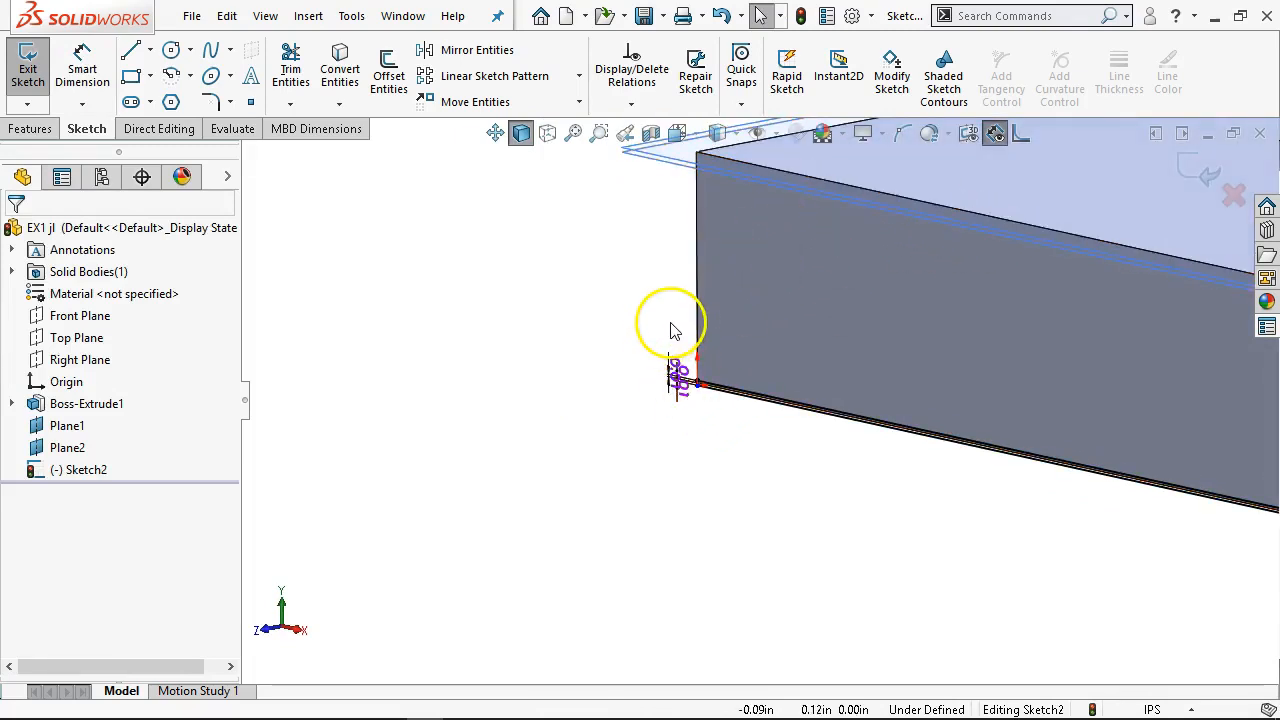
{"action": "left_click", "coordinate": [621, 468]}
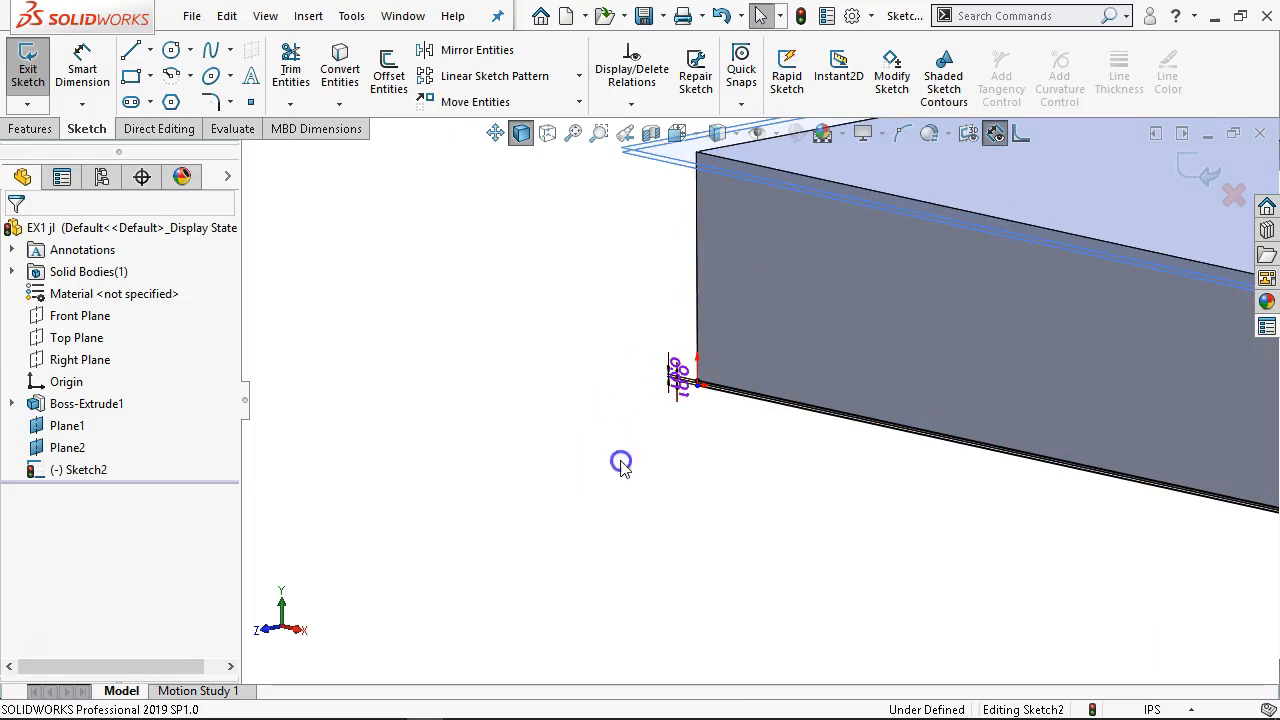
{"action": "key", "text": "ctrl+1"}
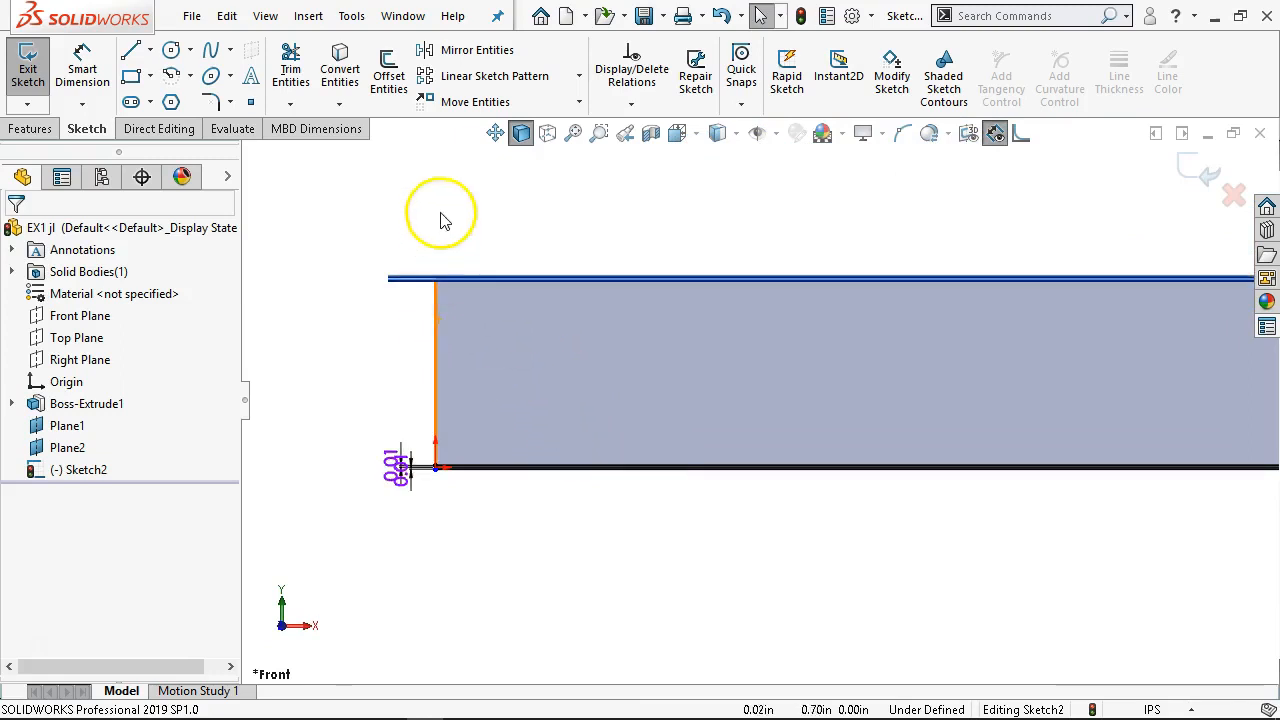
{"action": "left_click", "coordinate": [309, 18]}
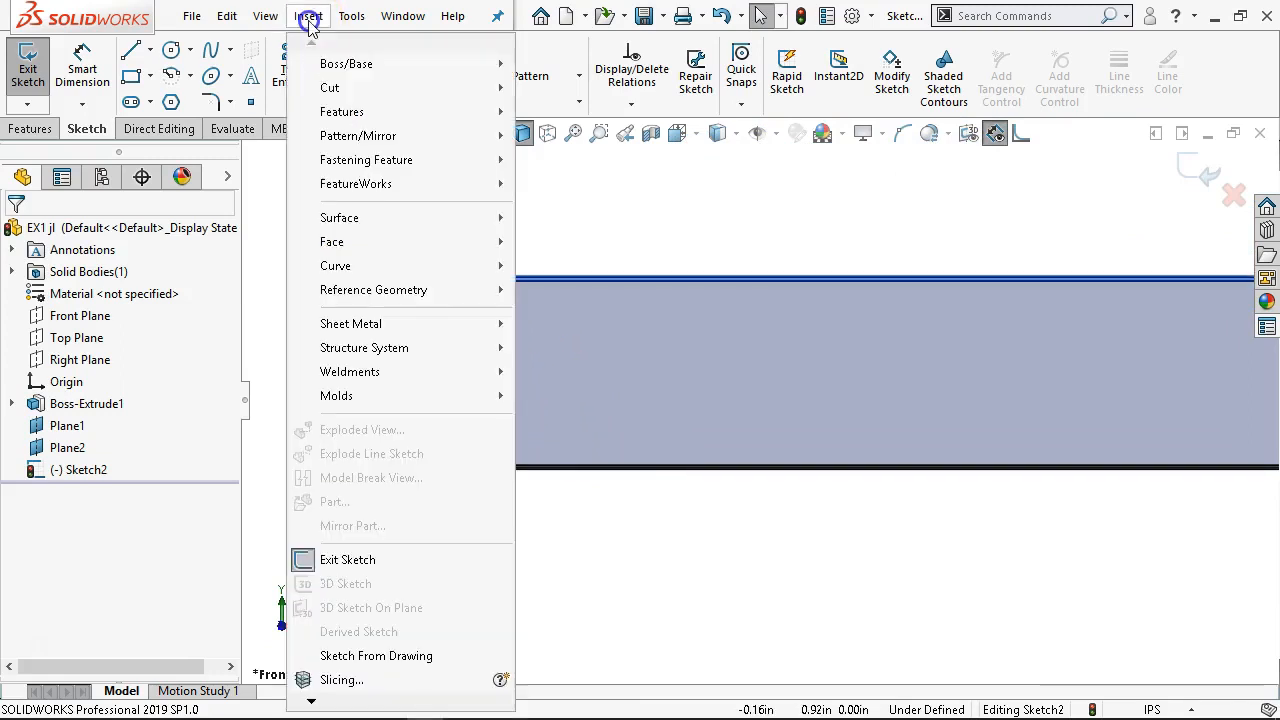
{"action": "mouse_move", "coordinate": [401, 290]}
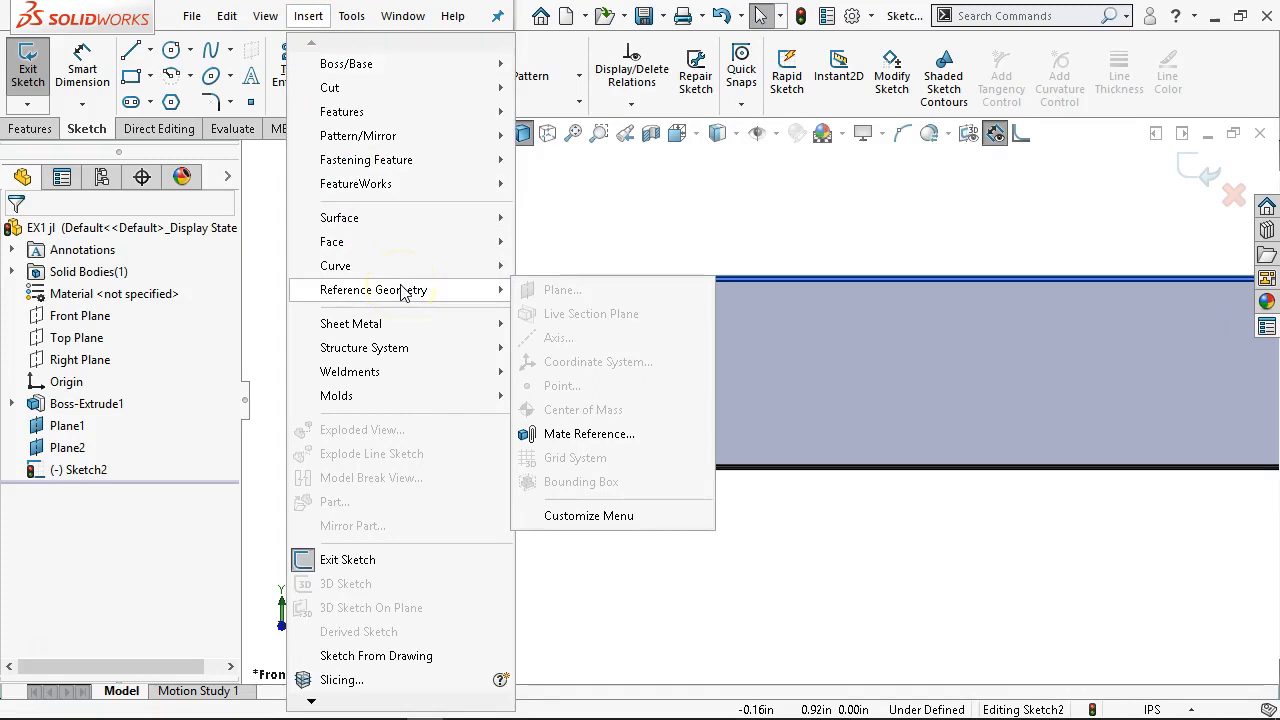
{"action": "mouse_move", "coordinate": [372, 222]}
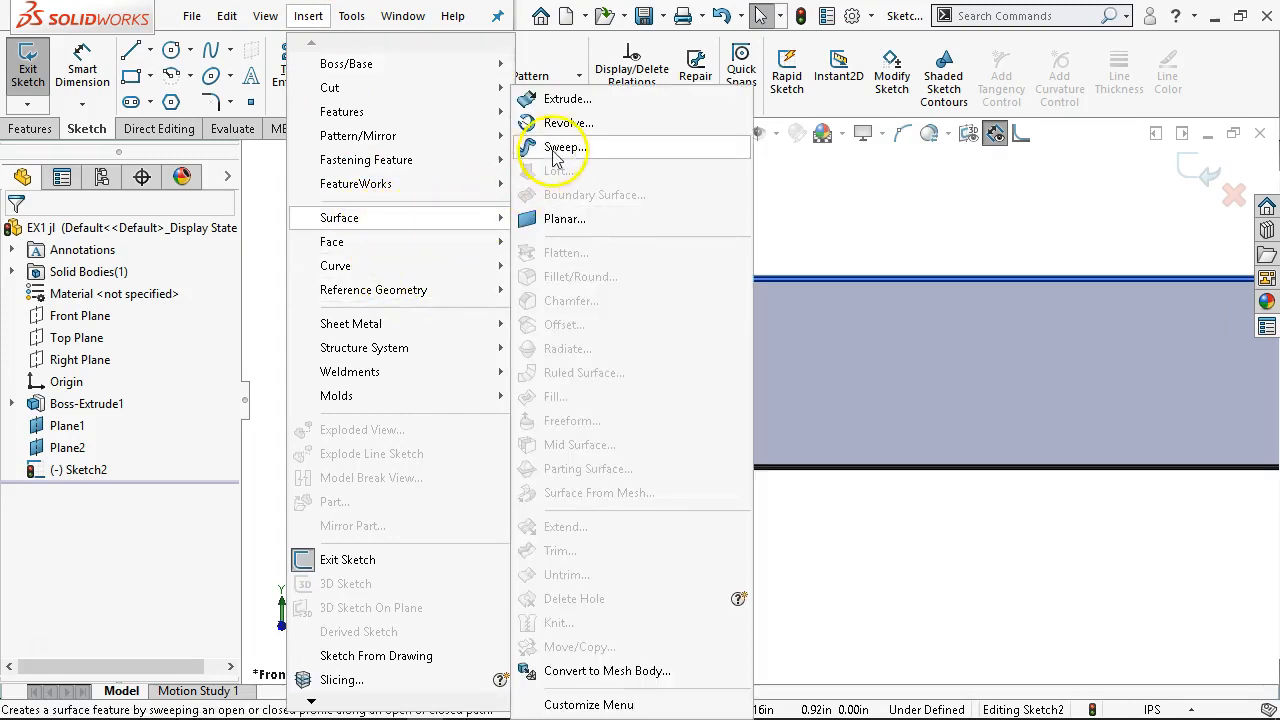
{"action": "left_click", "coordinate": [566, 100]}
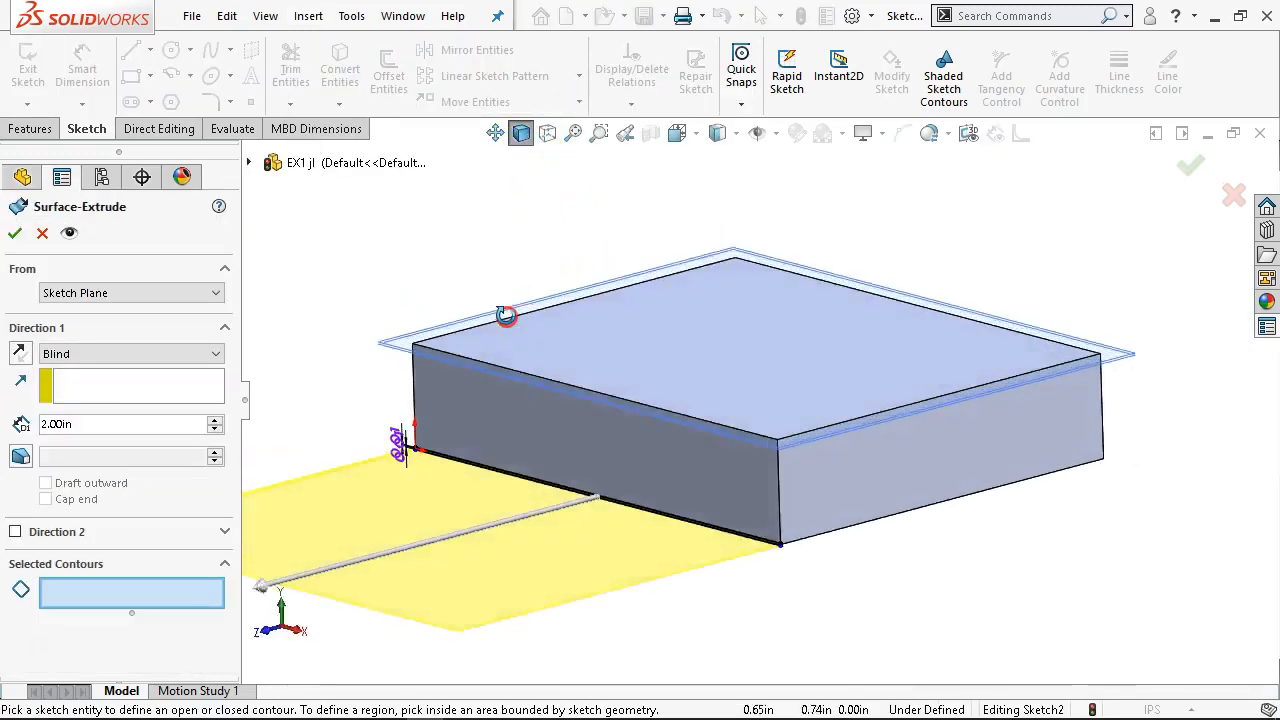
{"action": "scroll", "coordinate": [458, 487], "scroll_direction": "down", "scroll_amount": 6}
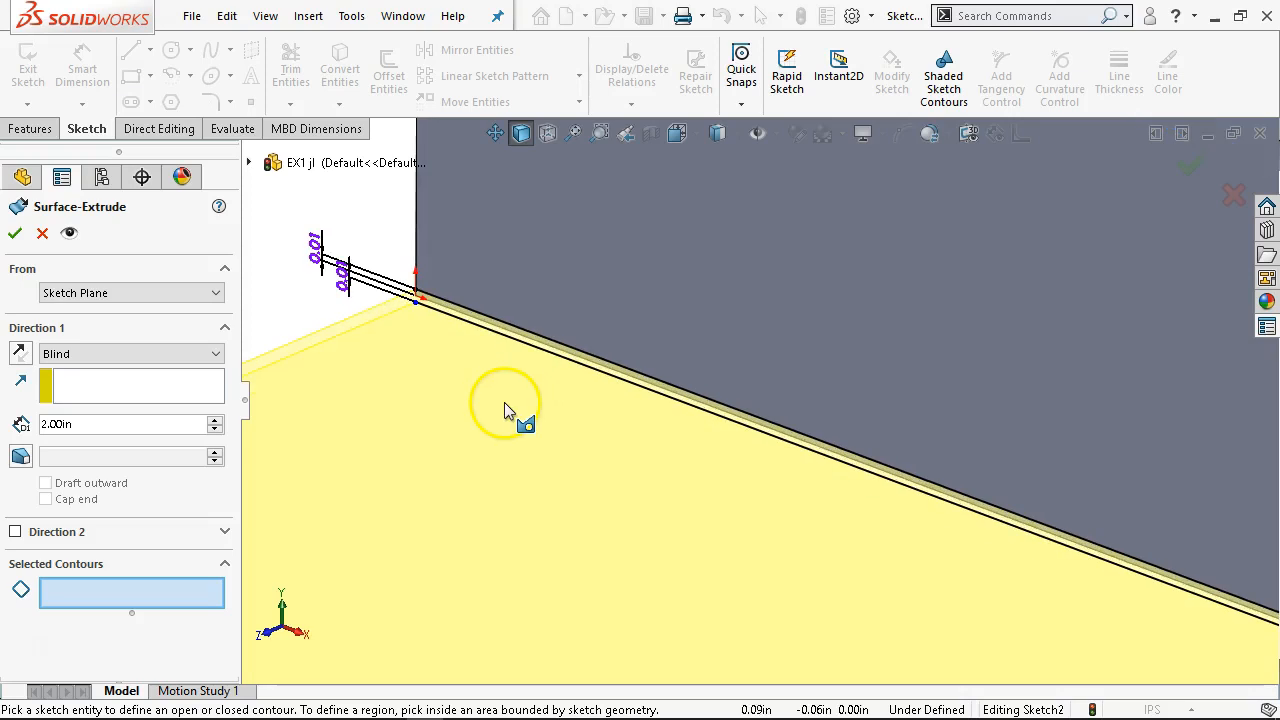
{"action": "scroll", "coordinate": [461, 309], "scroll_direction": "down", "scroll_amount": 1}
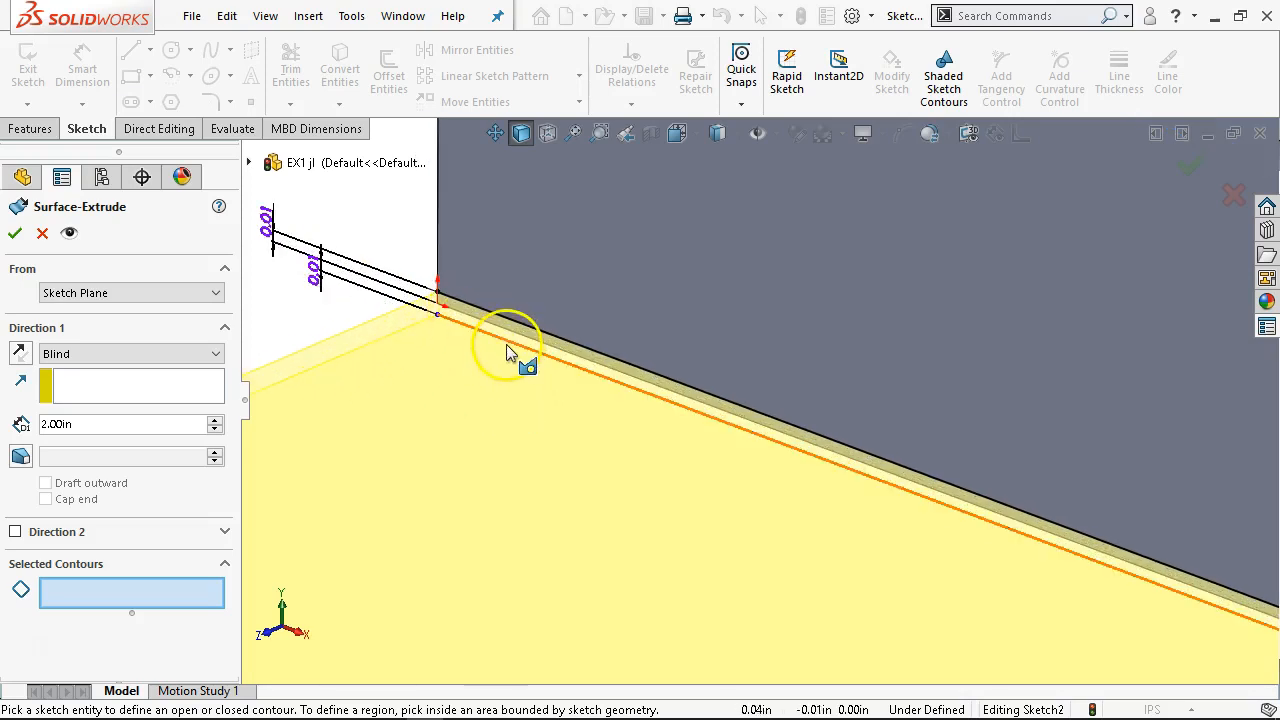
{"action": "left_click", "coordinate": [514, 316]}
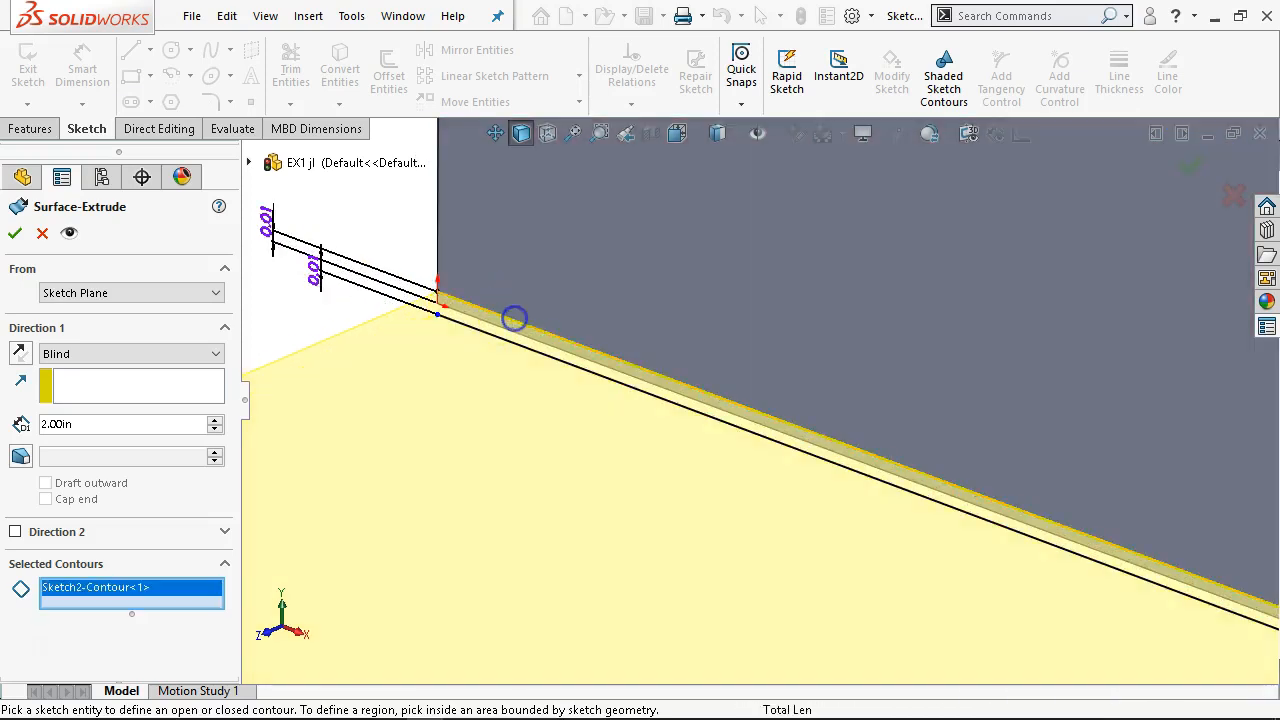
{"action": "left_click", "coordinate": [506, 341]}
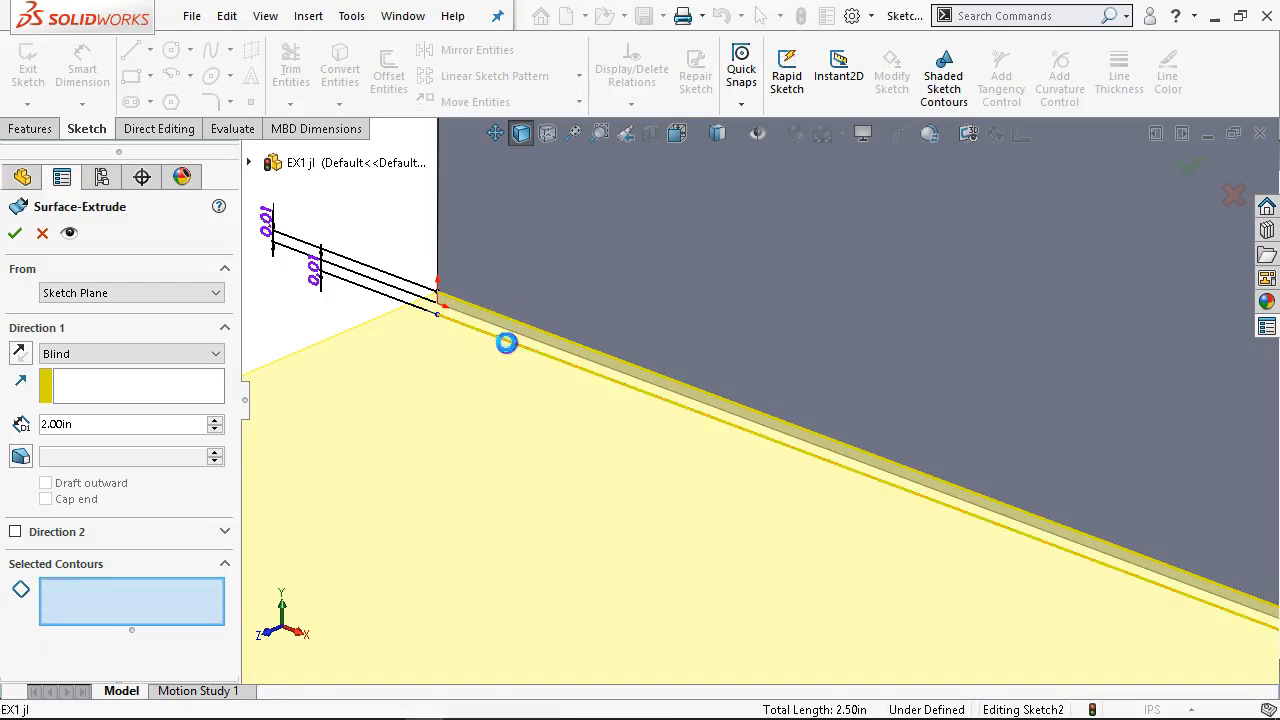
Reverse the surface extrusion's direction so both contours extend beneath and through the block instead of out from its front.
{"action": "scroll", "coordinate": [447, 415], "scroll_direction": "up", "scroll_amount": 5}
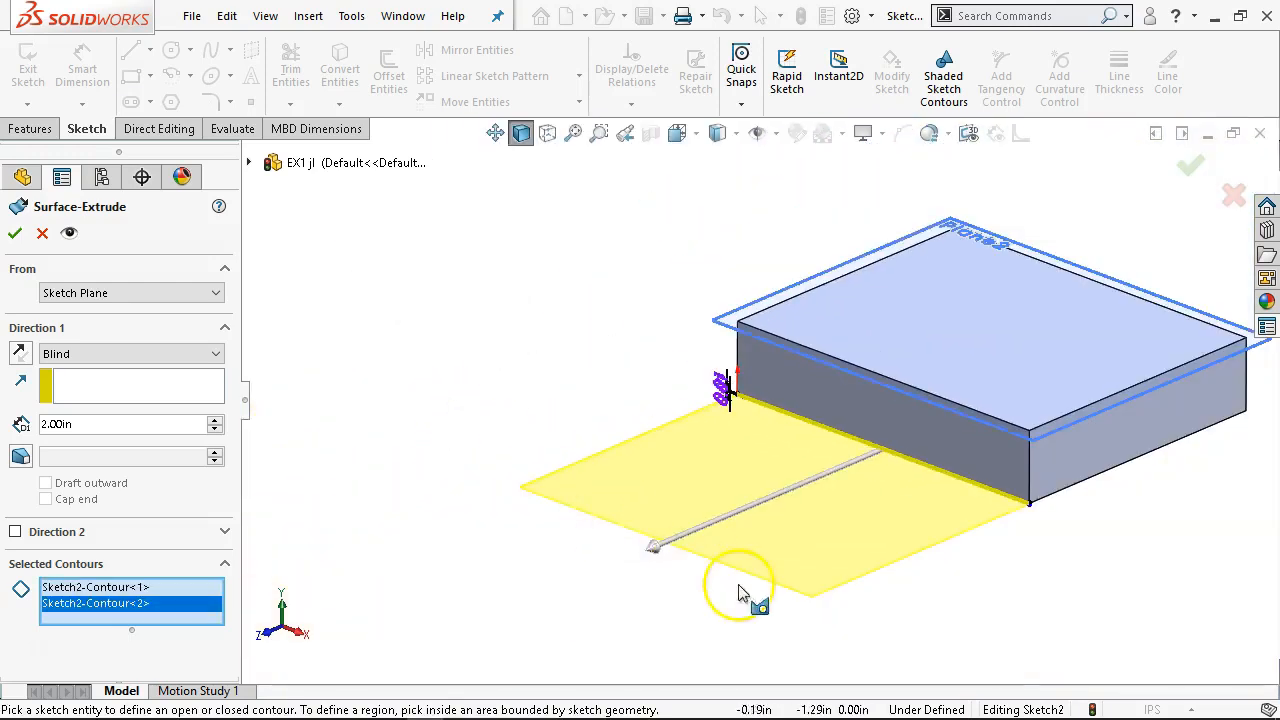
{"action": "scroll", "coordinate": [836, 547], "scroll_direction": "down", "scroll_amount": 6}
{"action": "middle_click_drag", "start_coordinate": [724, 466], "coordinate": [734, 426]}
{"action": "scroll", "coordinate": [828, 228], "scroll_direction": "up", "scroll_amount": 5}
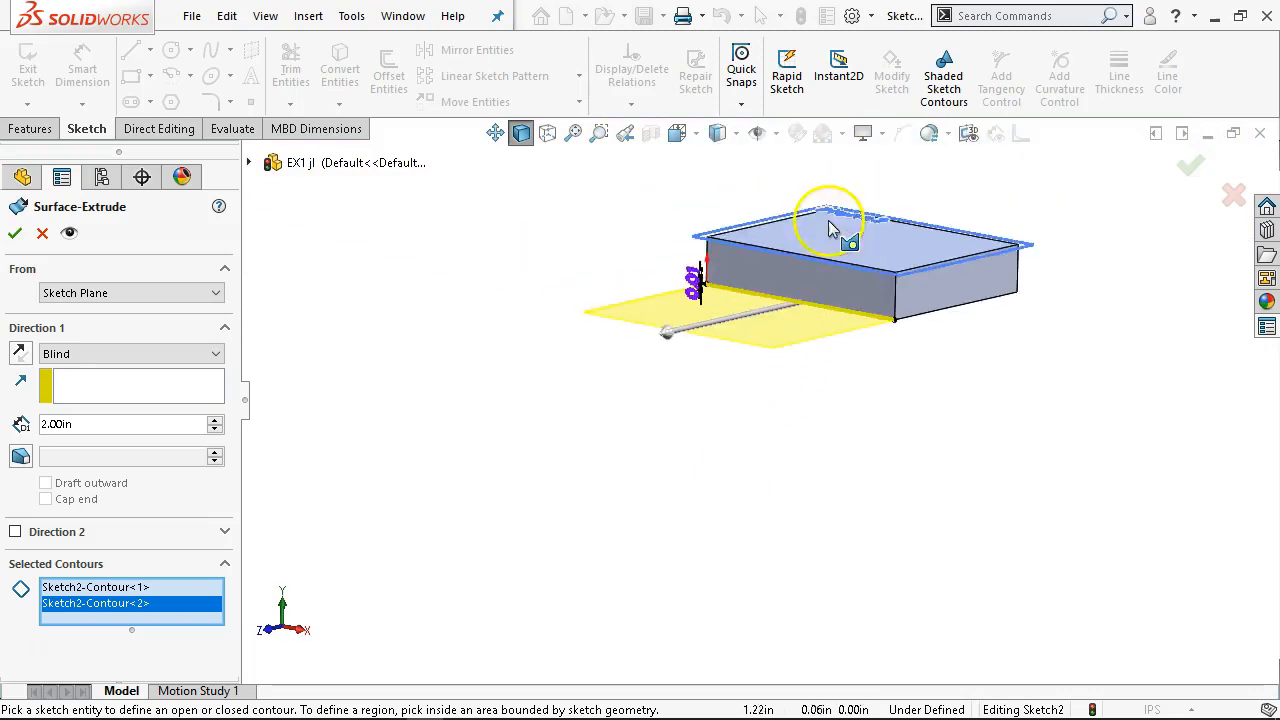
{"action": "scroll", "coordinate": [805, 284], "scroll_direction": "down", "scroll_amount": 2}
{"action": "scroll", "coordinate": [805, 295], "scroll_direction": "down", "scroll_amount": 2}
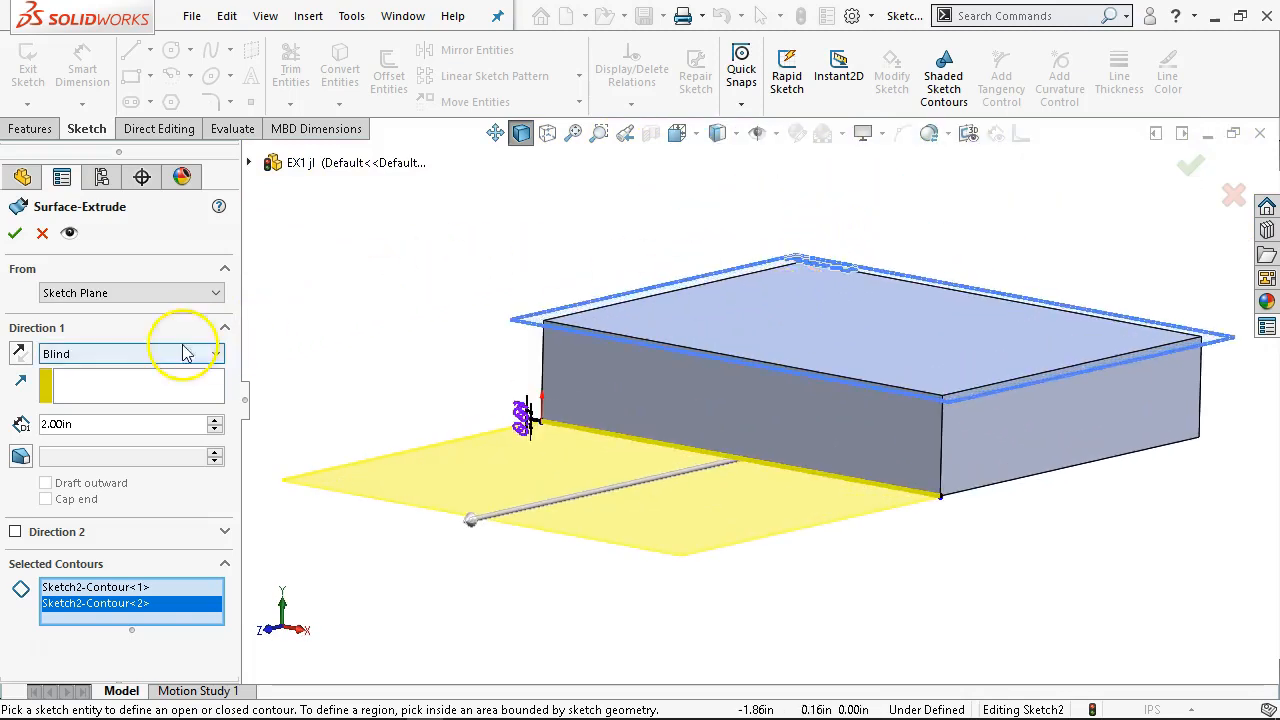
{"action": "left_click", "coordinate": [20, 356]}
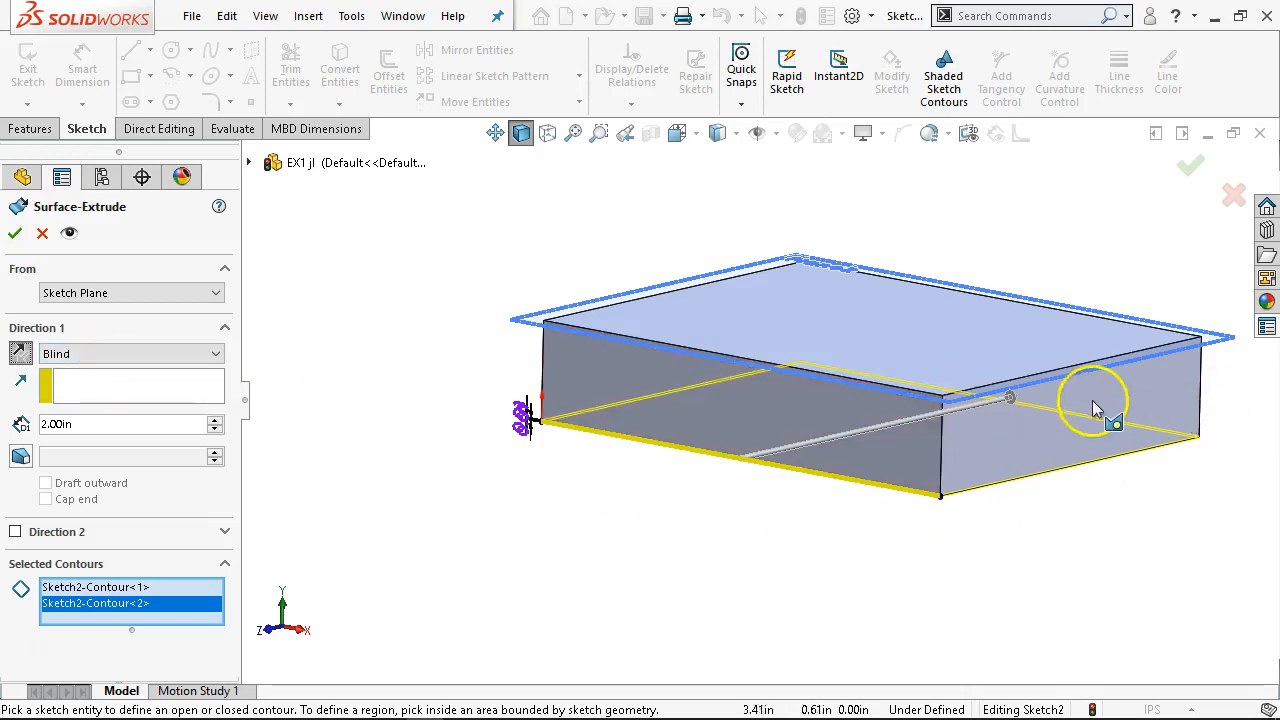
Set the surface extrusion's end condition to Up To Next and accept the feature.
{"action": "left_click", "coordinate": [90, 355]}
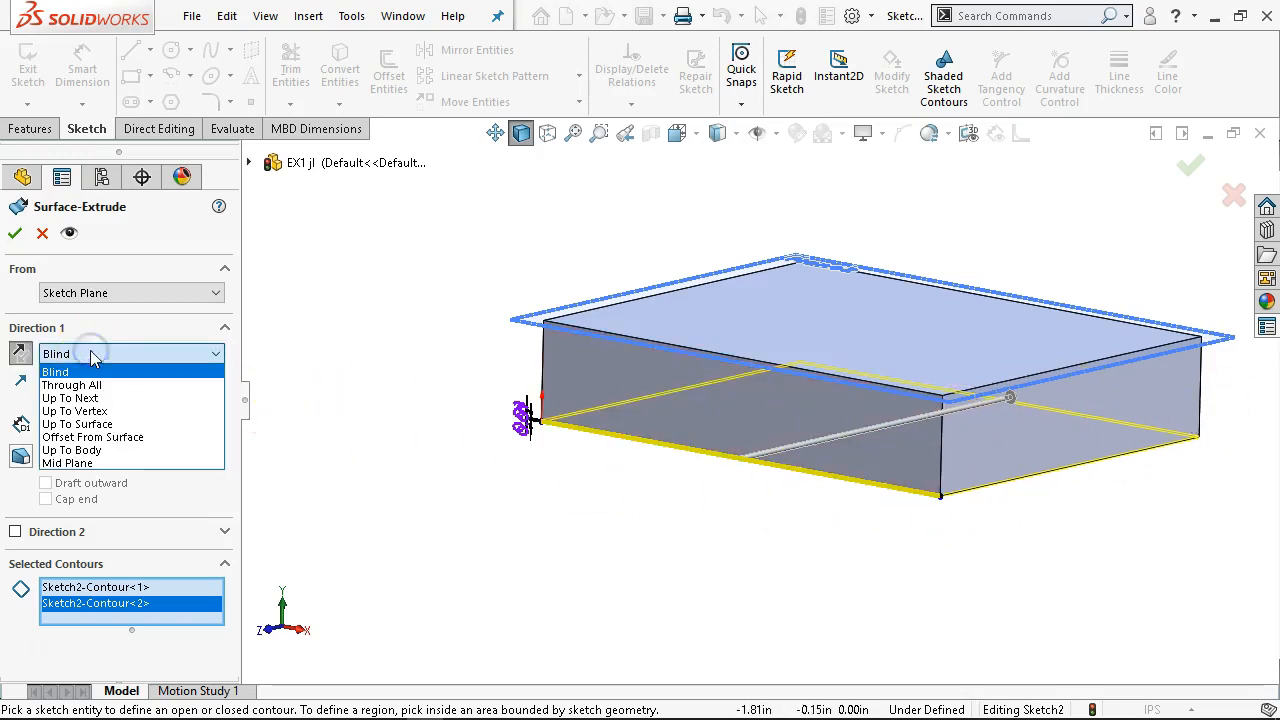
{"action": "left_click", "coordinate": [101, 400]}
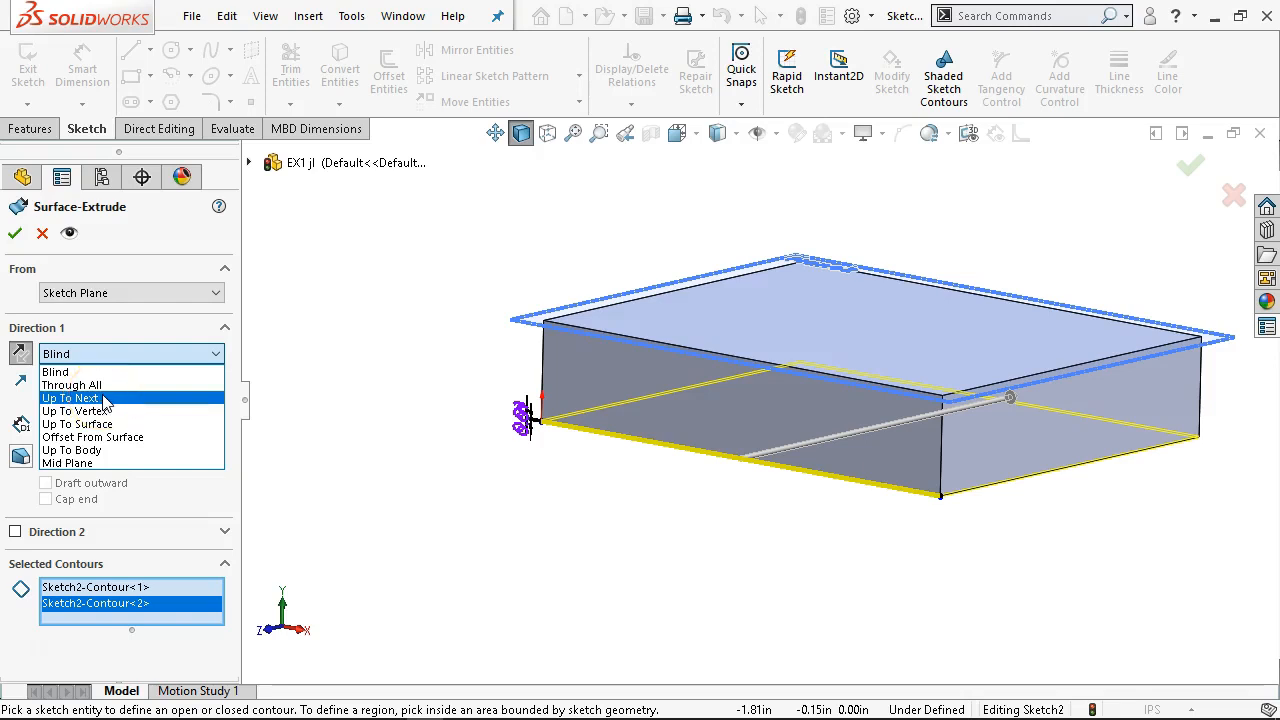
{"action": "left_click", "coordinate": [103, 398]}
{"action": "middle_click_drag", "start_coordinate": [540, 542], "coordinate": [530, 563]}
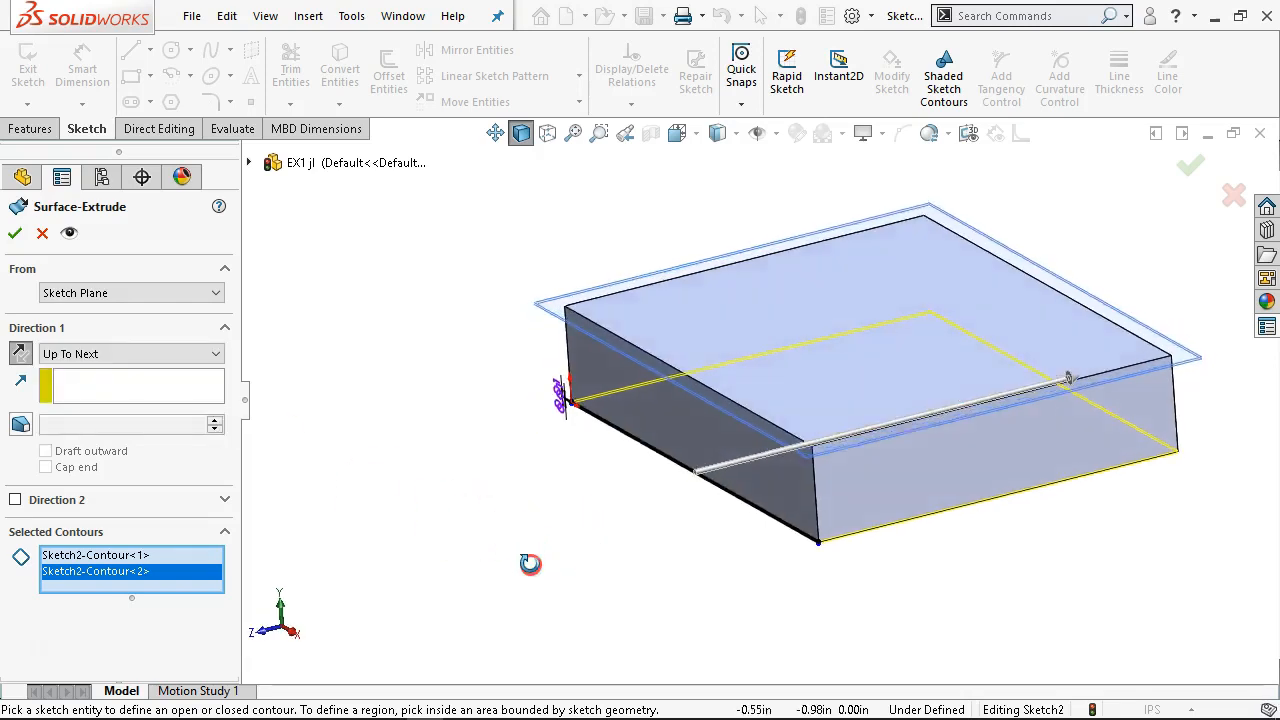
{"action": "scroll", "coordinate": [1006, 486], "scroll_direction": "down", "scroll_amount": 5}
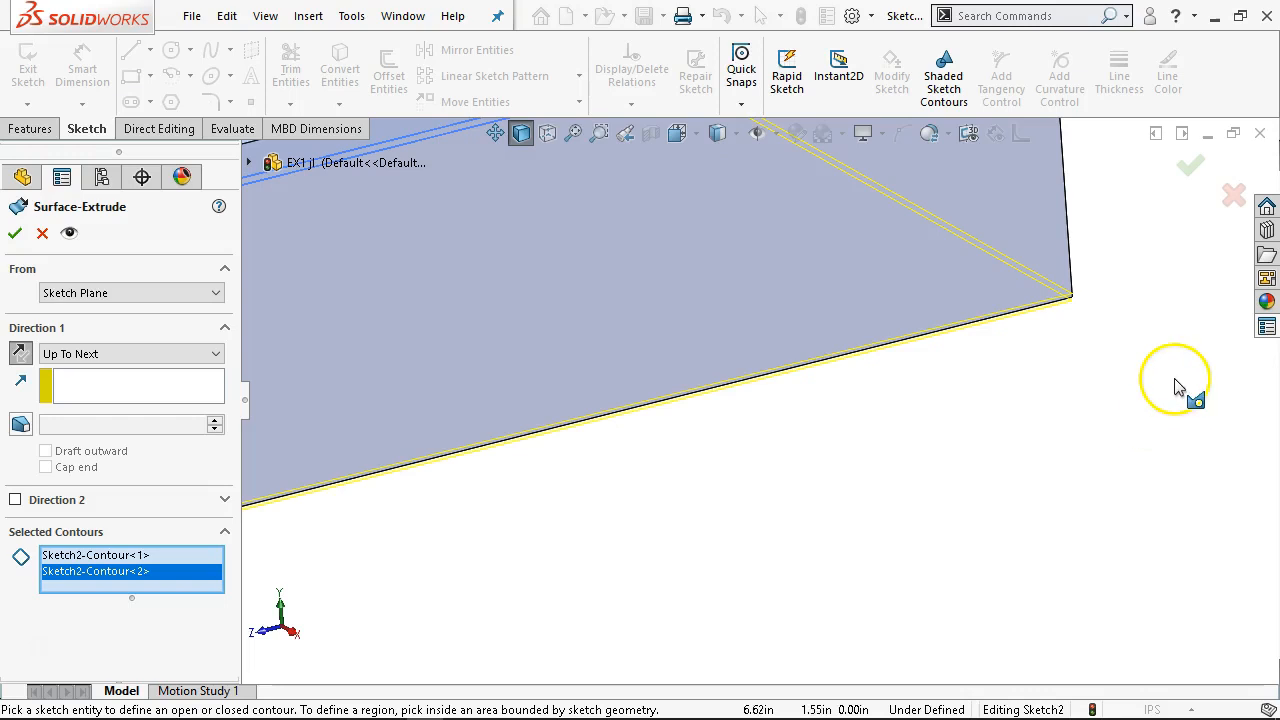
{"action": "left_click", "coordinate": [1187, 164]}
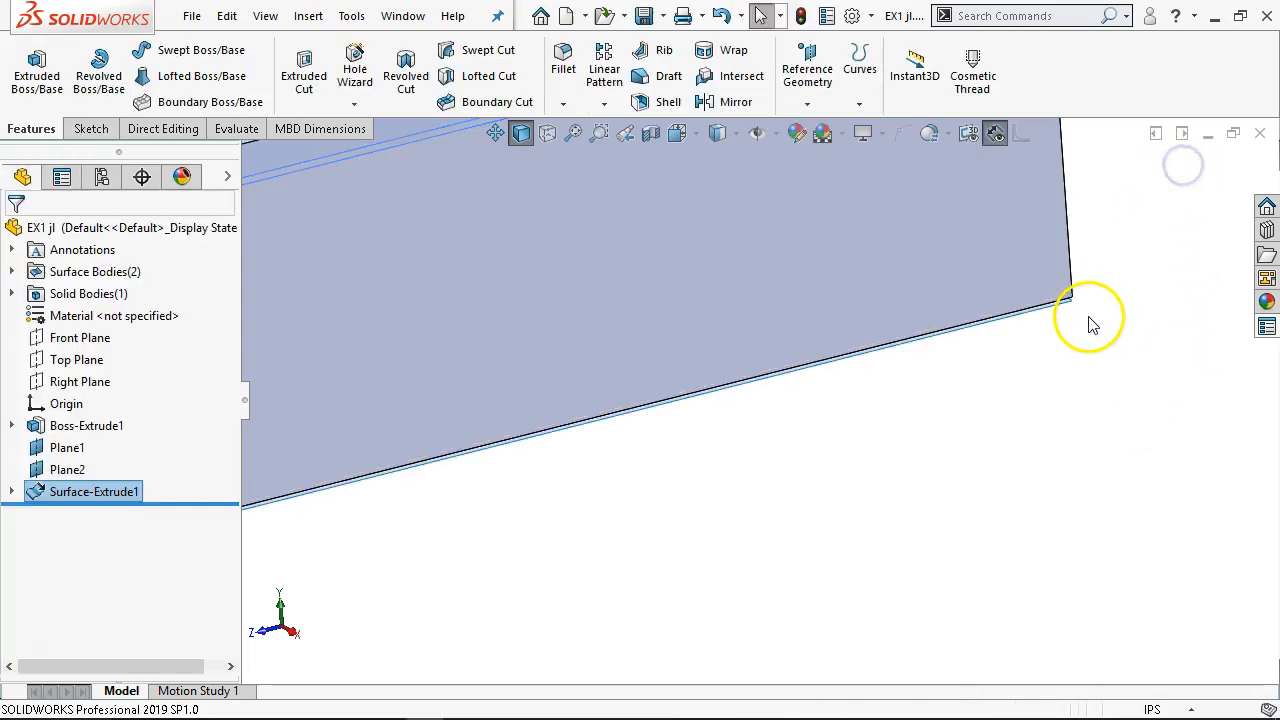
Expand the surface bodies and highlight each of the two extruded surfaces in turn, then clear the selection.
{"action": "left_click", "coordinate": [12, 272]}
{"action": "left_click", "coordinate": [90, 293]}
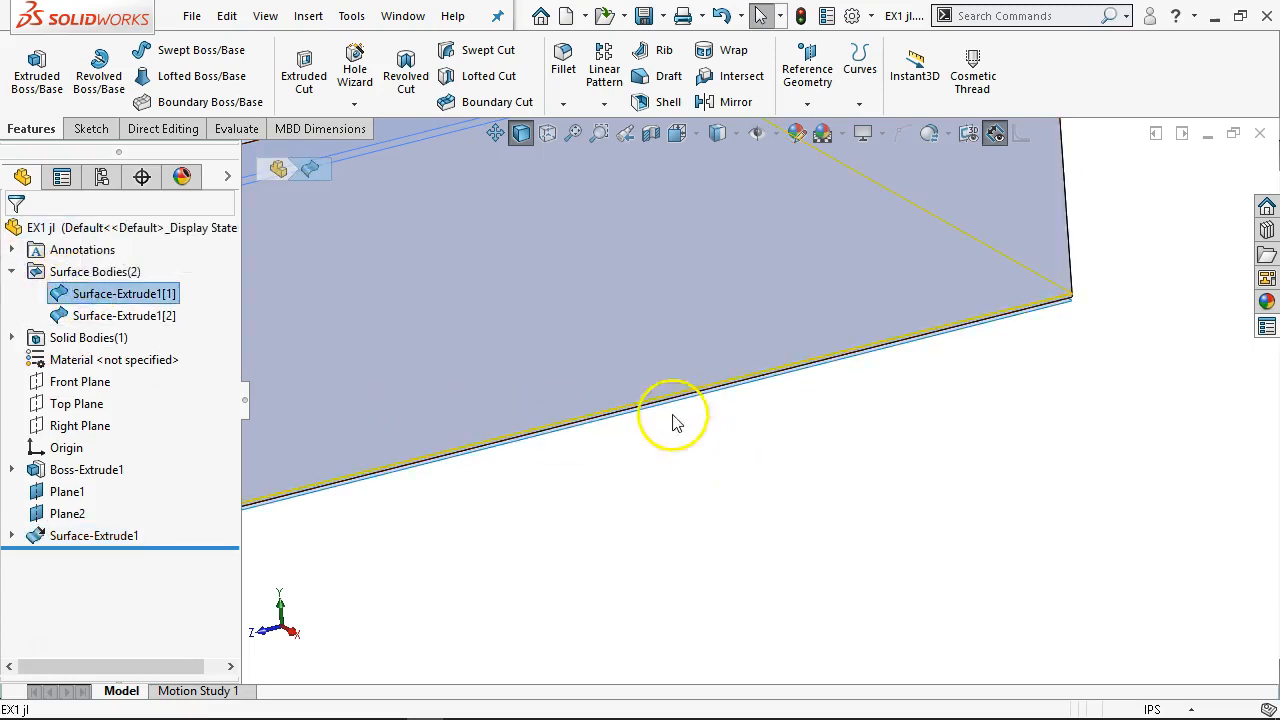
{"action": "left_click", "coordinate": [147, 318]}
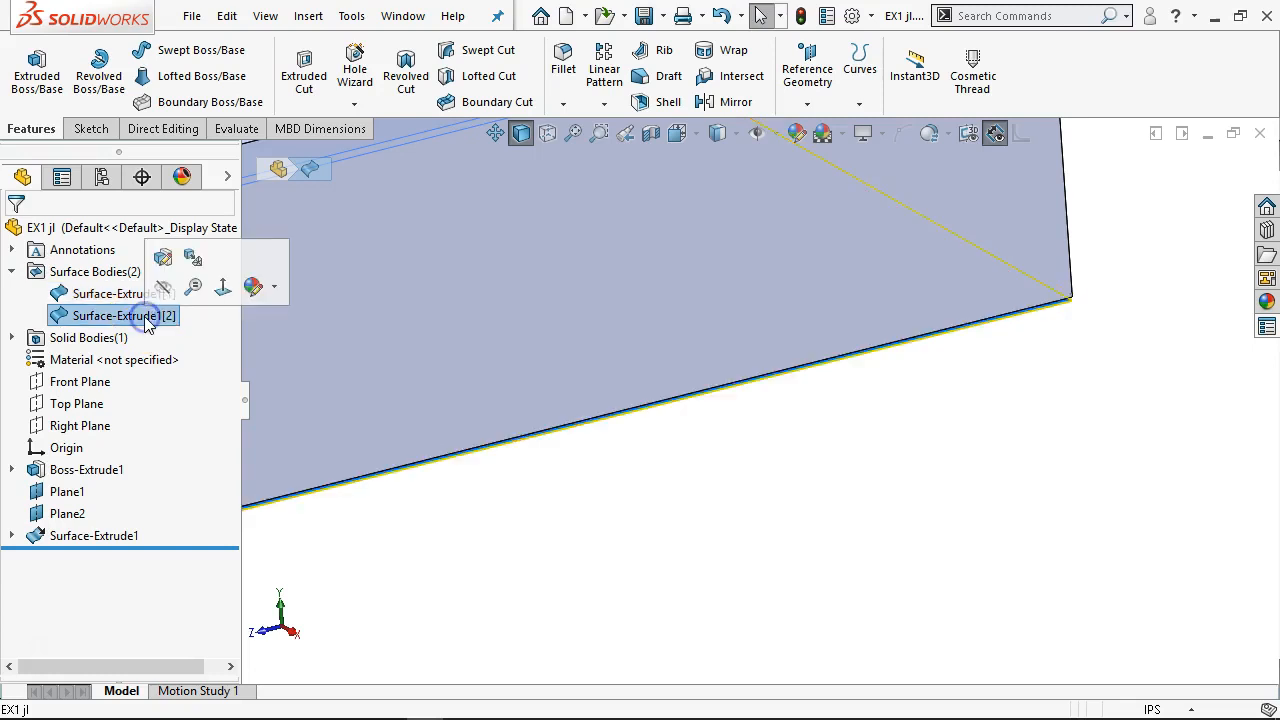
{"action": "scroll", "coordinate": [605, 452], "scroll_direction": "up", "scroll_amount": 2}
{"action": "left_click", "coordinate": [676, 533]}
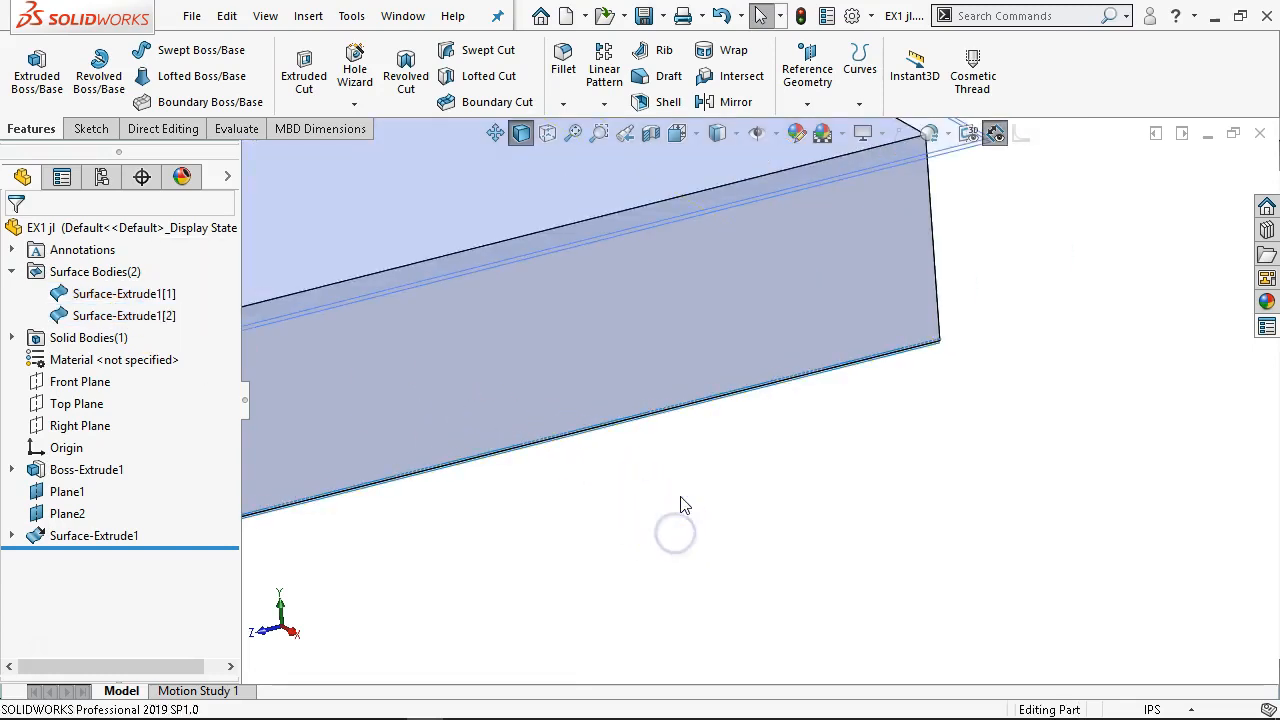
Examine the block's lower corner in the Front view with the first extruded surface, Surface-Extrude1[1], highlighted.
{"action": "key", "text": "ctrl+1"}
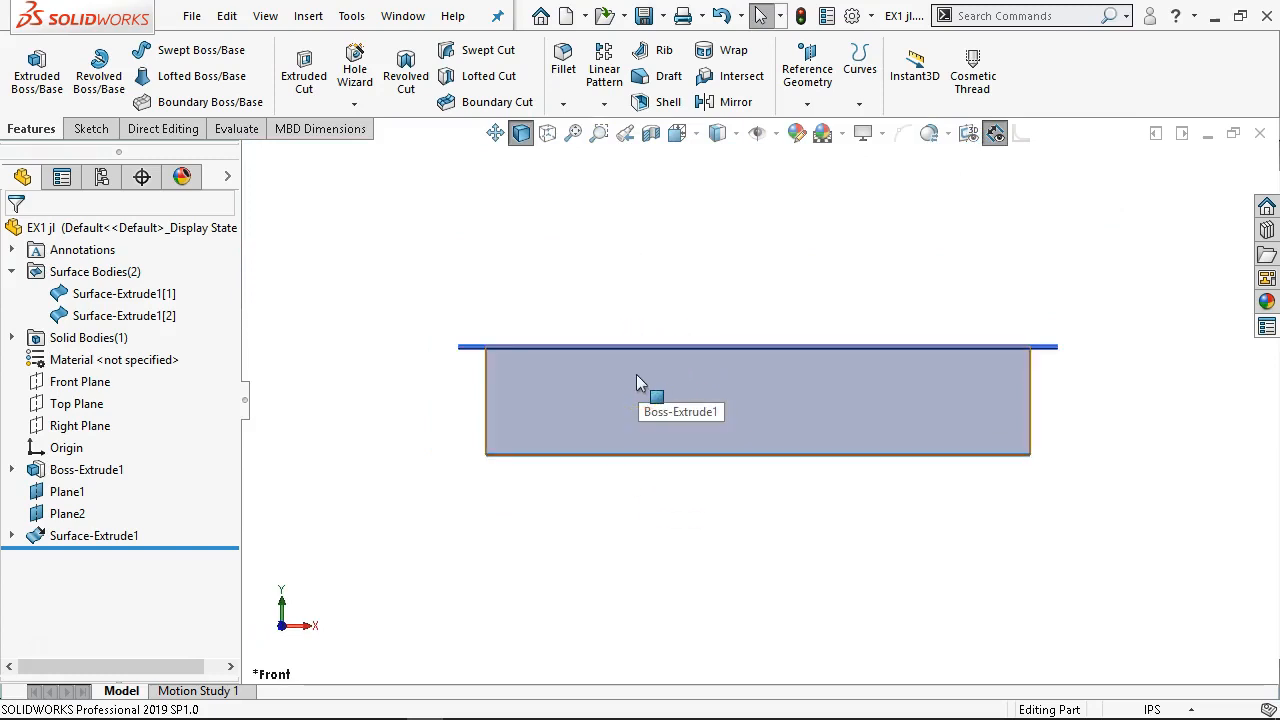
{"action": "scroll", "coordinate": [683, 451], "scroll_direction": "up", "scroll_amount": 1}
{"action": "scroll", "coordinate": [594, 440], "scroll_direction": "down", "scroll_amount": 8}
{"action": "scroll", "coordinate": [470, 500], "scroll_direction": "down", "scroll_amount": 6}
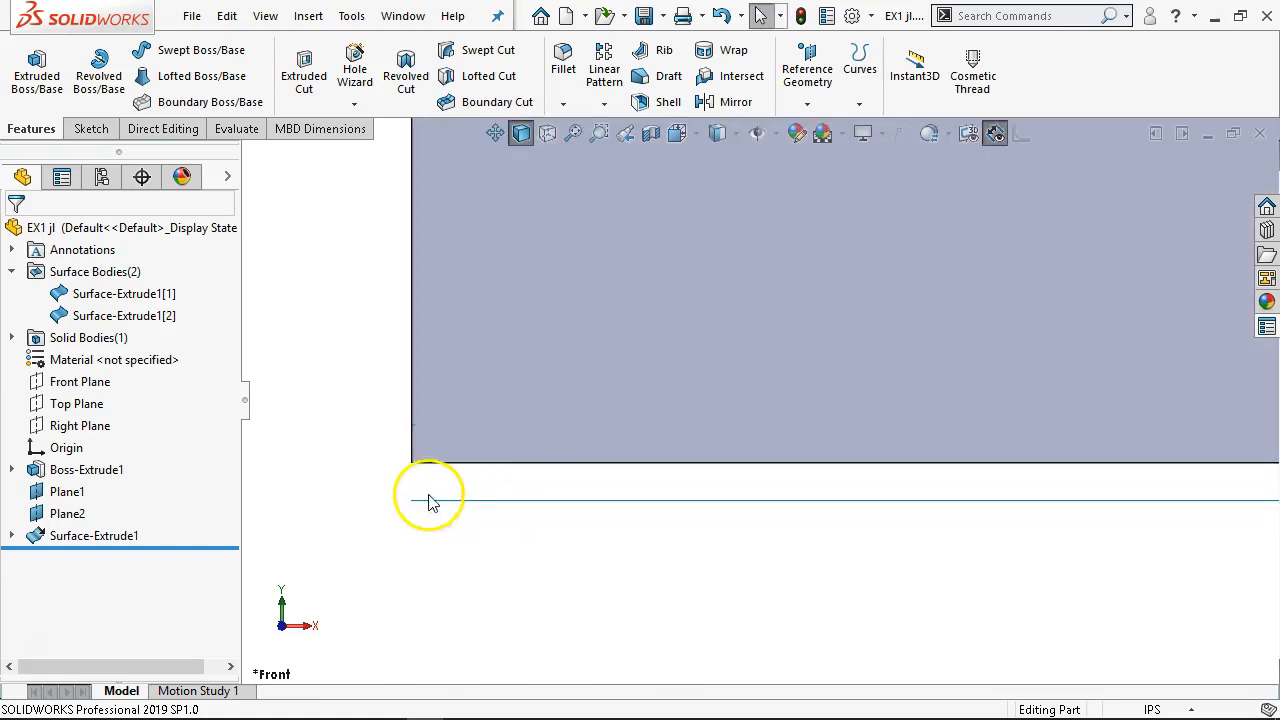
{"action": "left_click", "coordinate": [112, 293]}
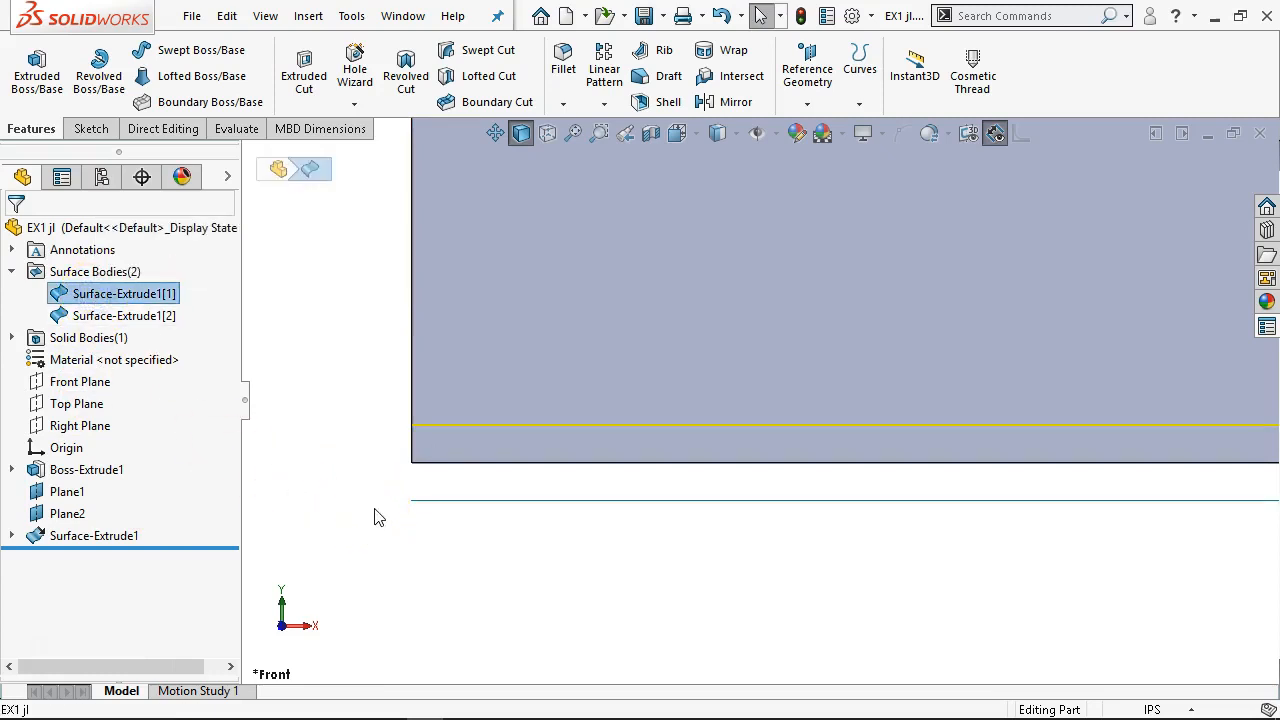
{"action": "left_click", "coordinate": [418, 463]}
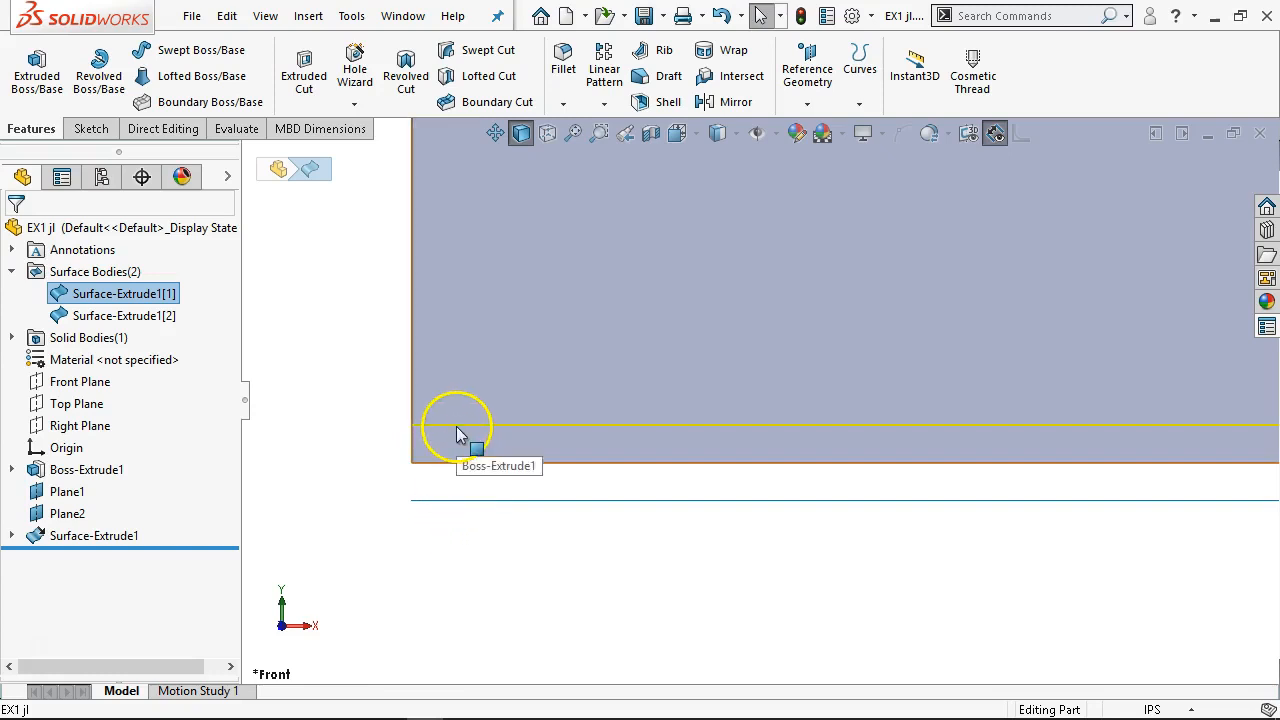
Compare the planes around the block's top face with the surfaces around its bottom face, and clear the selection.
{"action": "scroll", "coordinate": [512, 518], "scroll_direction": "up", "scroll_amount": 3}
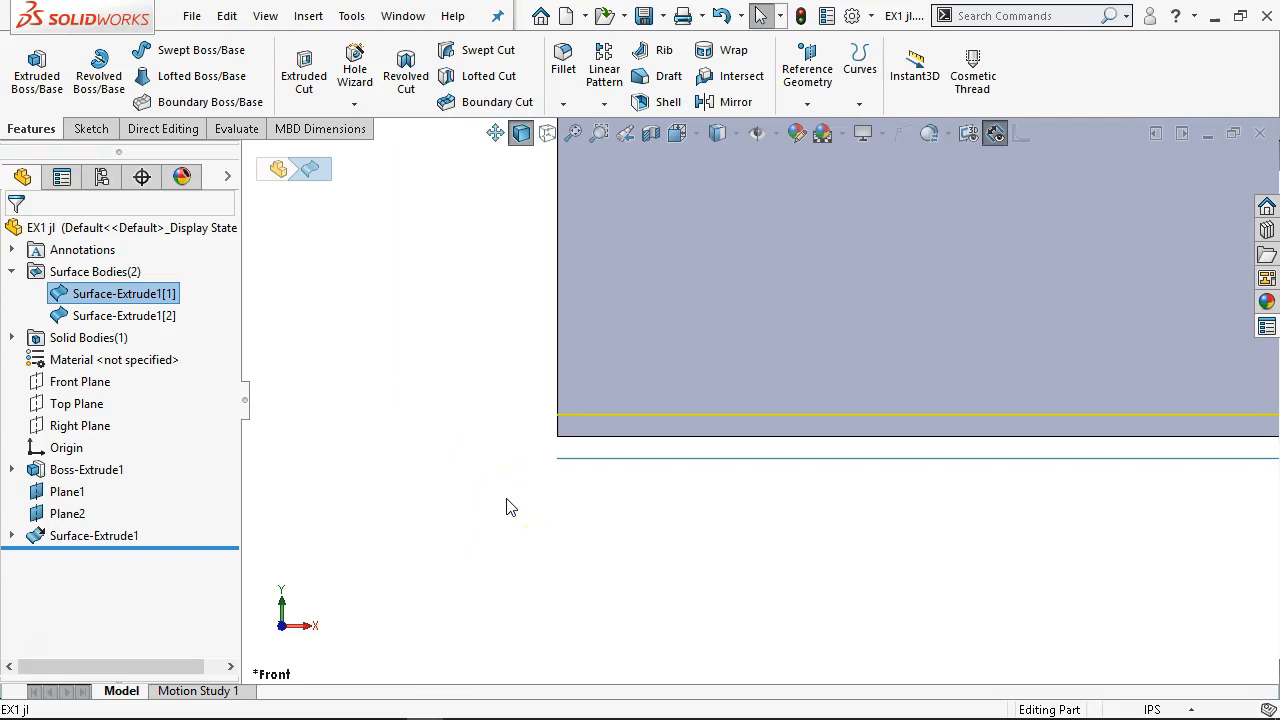
{"action": "scroll", "coordinate": [446, 464], "scroll_direction": "up", "scroll_amount": 5}
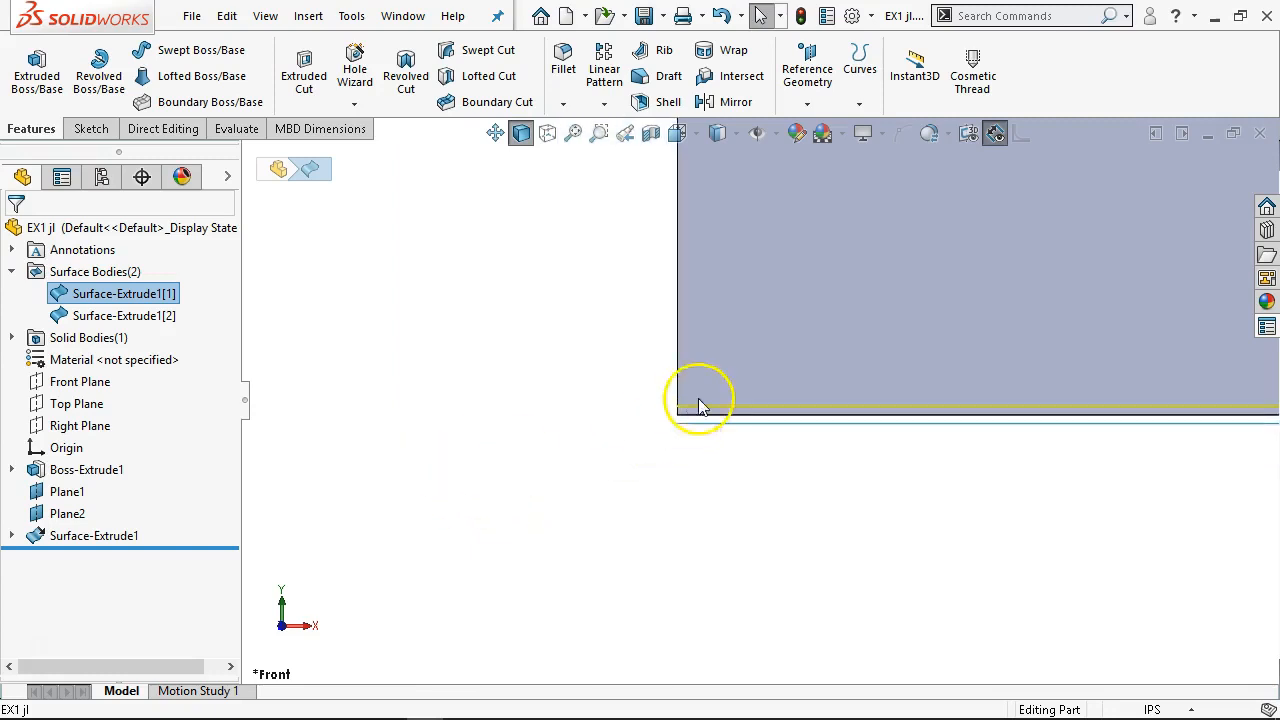
{"action": "scroll", "coordinate": [734, 365], "scroll_direction": "up", "scroll_amount": 5}
{"action": "scroll", "coordinate": [912, 228], "scroll_direction": "up", "scroll_amount": 5}
{"action": "scroll", "coordinate": [905, 277], "scroll_direction": "down", "scroll_amount": 3}
{"action": "scroll", "coordinate": [883, 323], "scroll_direction": "down", "scroll_amount": 1}
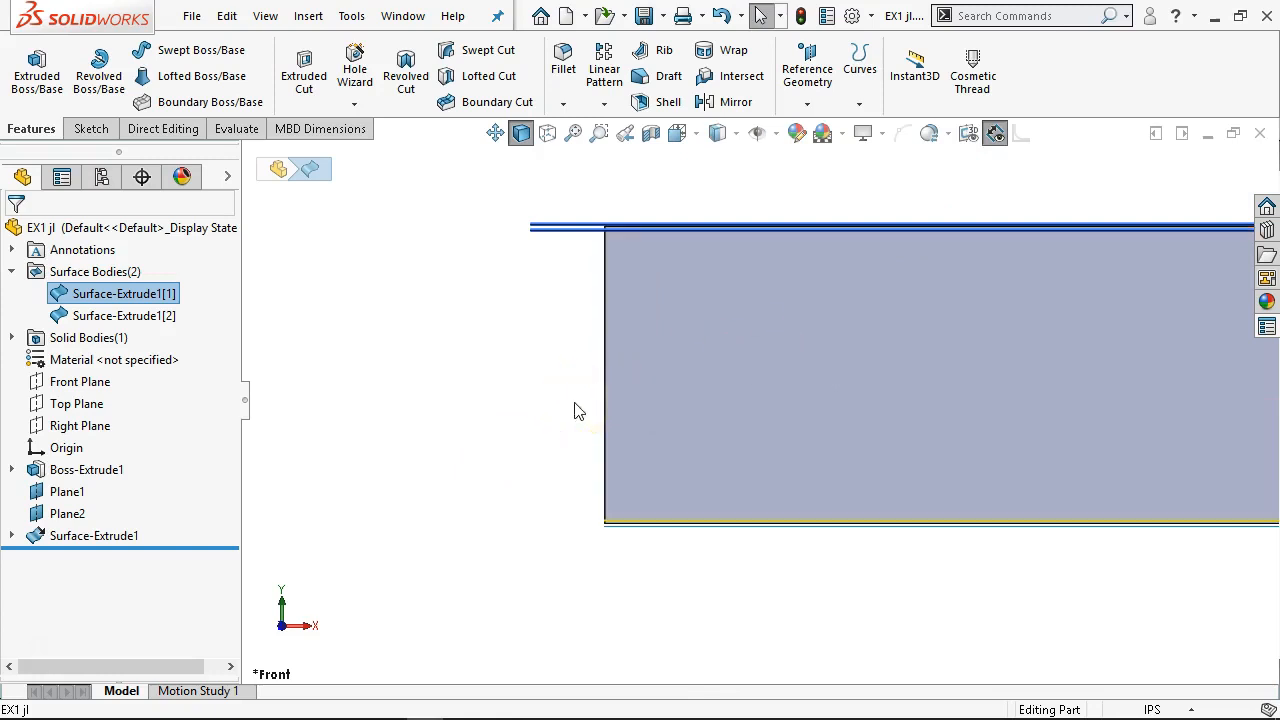
{"action": "left_click", "coordinate": [632, 401]}
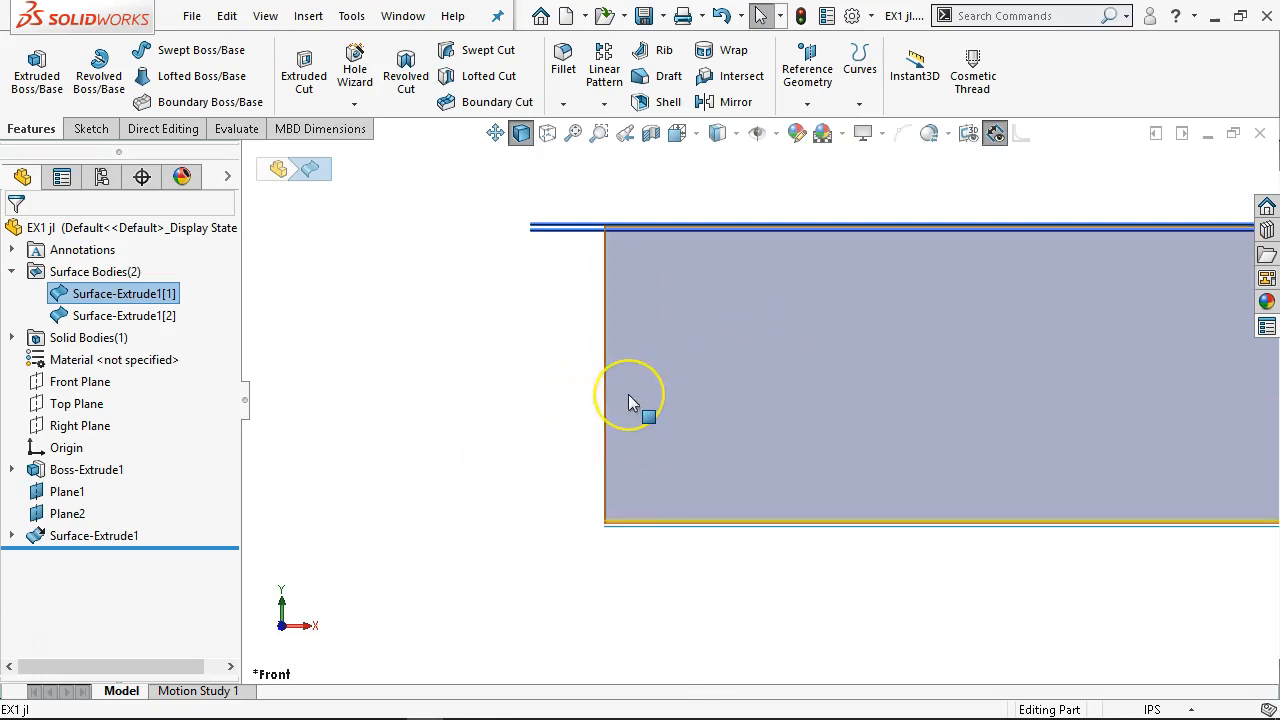
{"action": "left_click", "coordinate": [572, 428]}
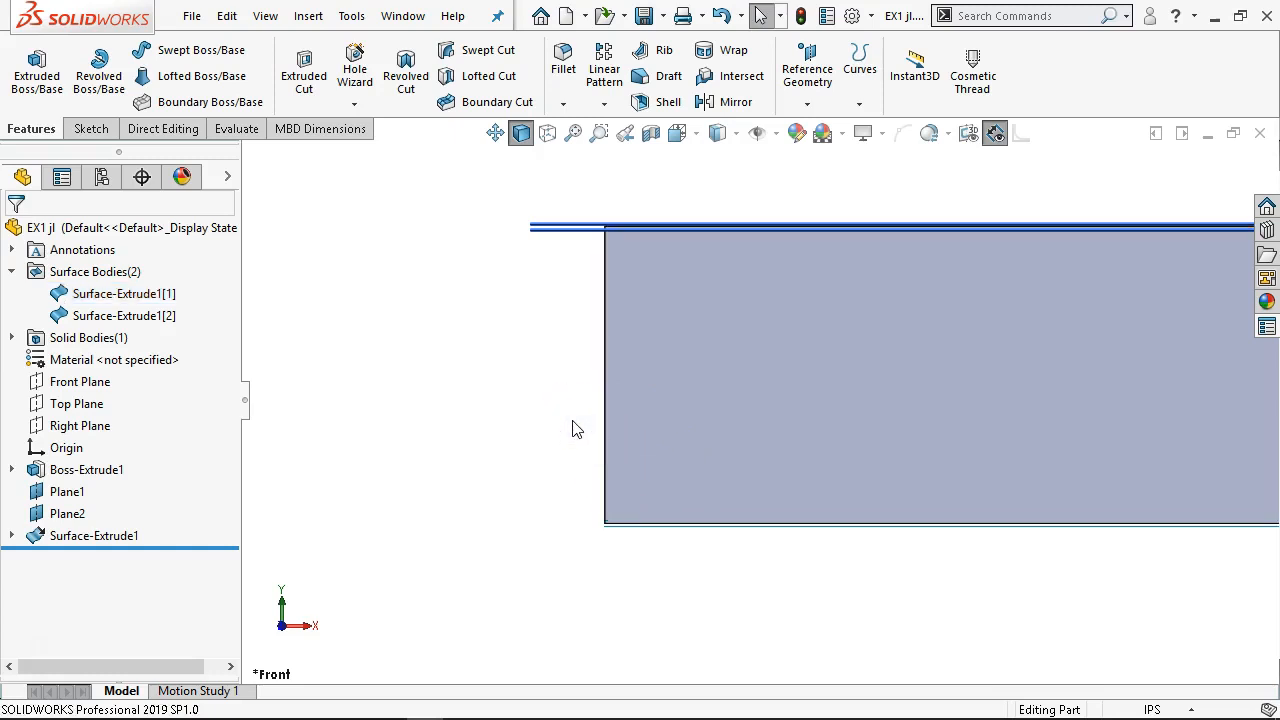
Return to an angled 3D view of the block and hide both extruded surface bodies.
{"action": "scroll", "coordinate": [571, 428], "scroll_direction": "up", "scroll_amount": 1}
{"action": "middle_click_drag", "start_coordinate": [567, 420], "coordinate": [492, 507]}
{"action": "scroll", "coordinate": [898, 403], "scroll_direction": "up", "scroll_amount": 3}
{"action": "middle_click_drag", "start_coordinate": [929, 414], "coordinate": [926, 423]}
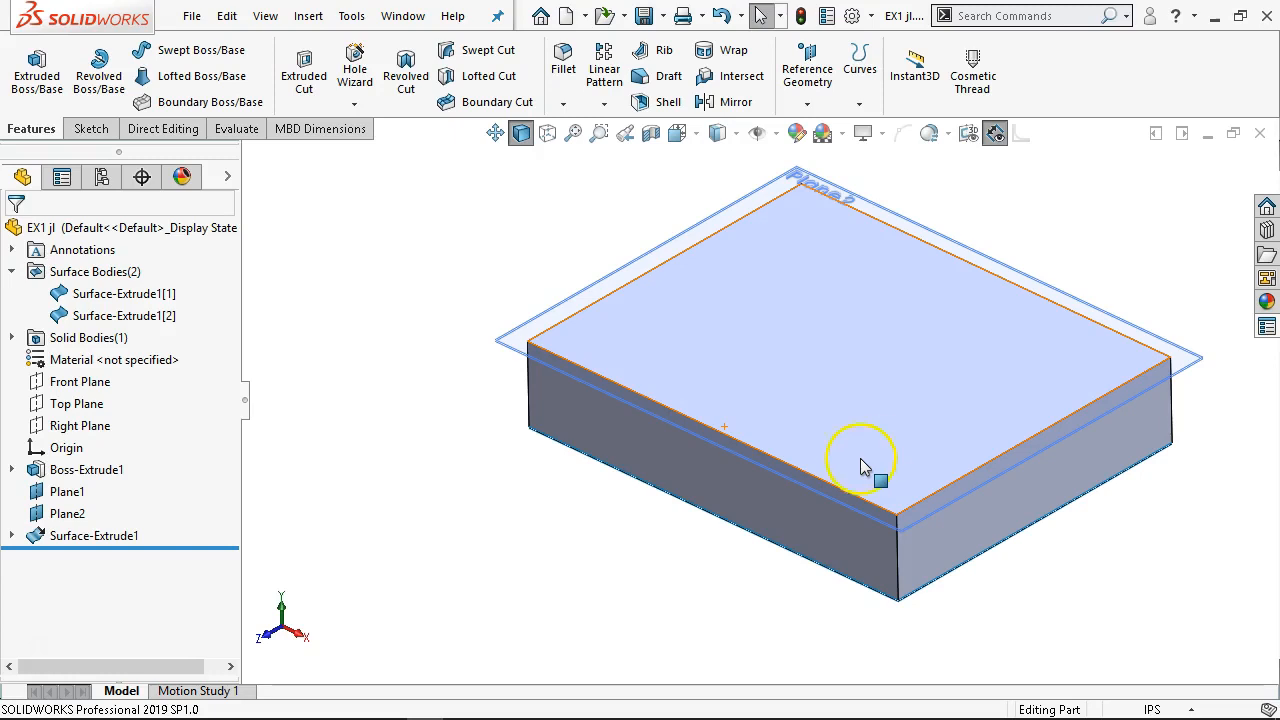
{"action": "left_click", "coordinate": [534, 505]}
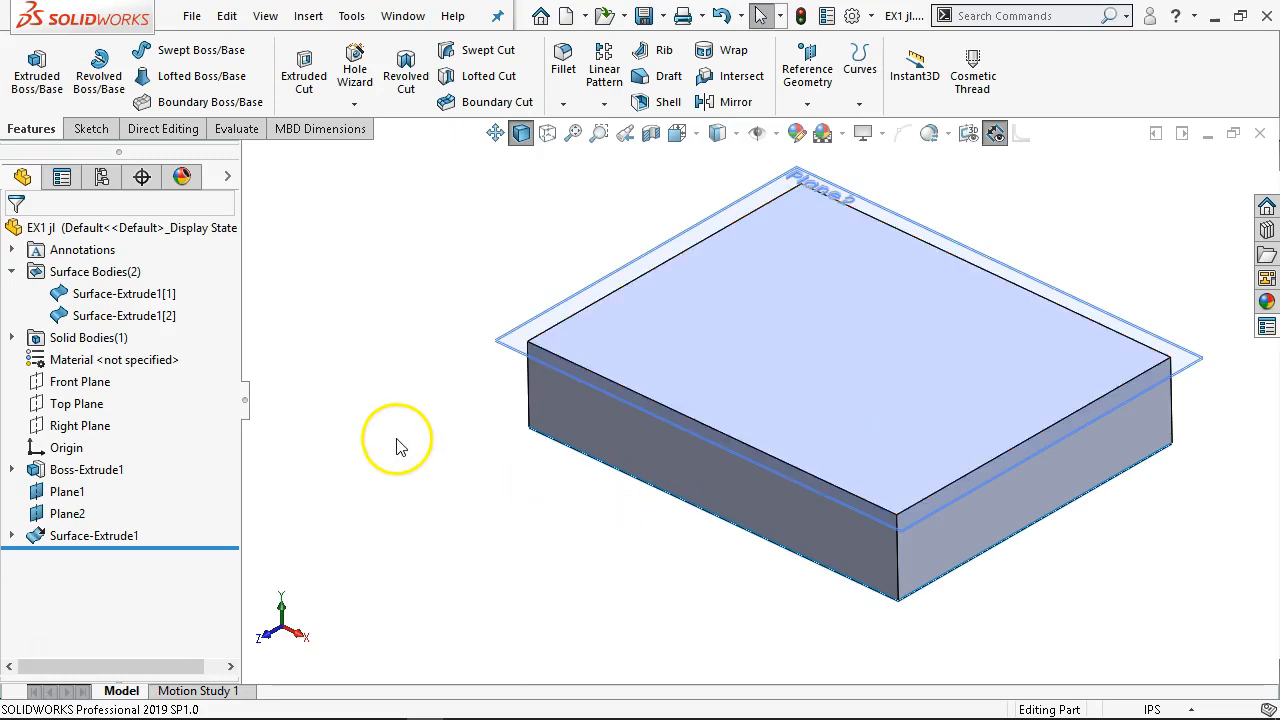
{"action": "right_click", "coordinate": [87, 276]}
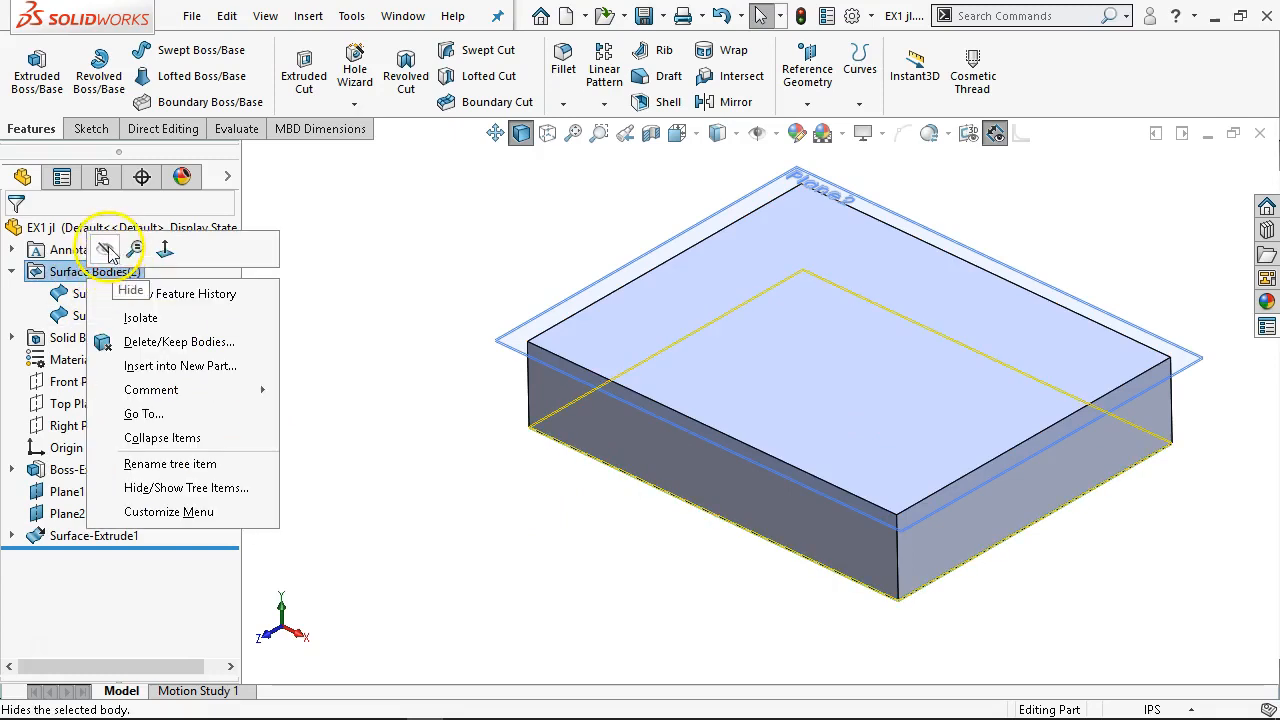
{"action": "left_click", "coordinate": [106, 250]}
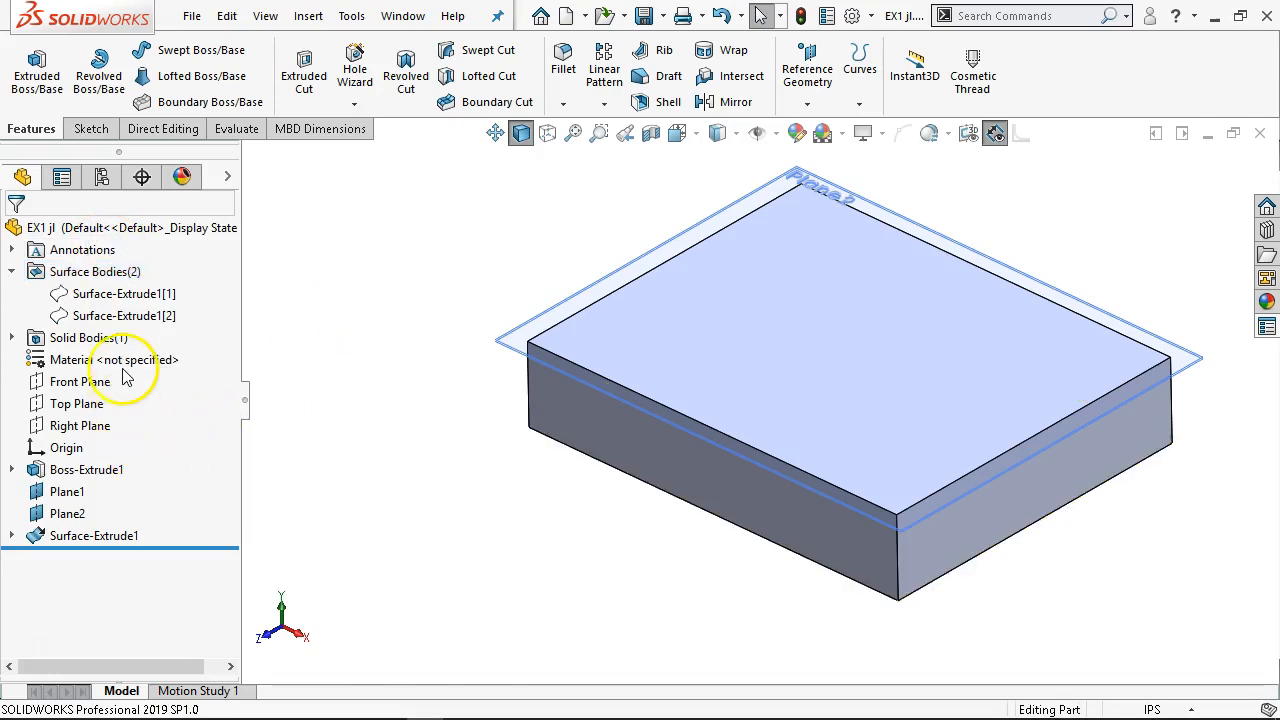
Hide Plane1 and Plane2 through their display settings so only the solid block is shown.
{"action": "left_click", "coordinate": [66, 491]}
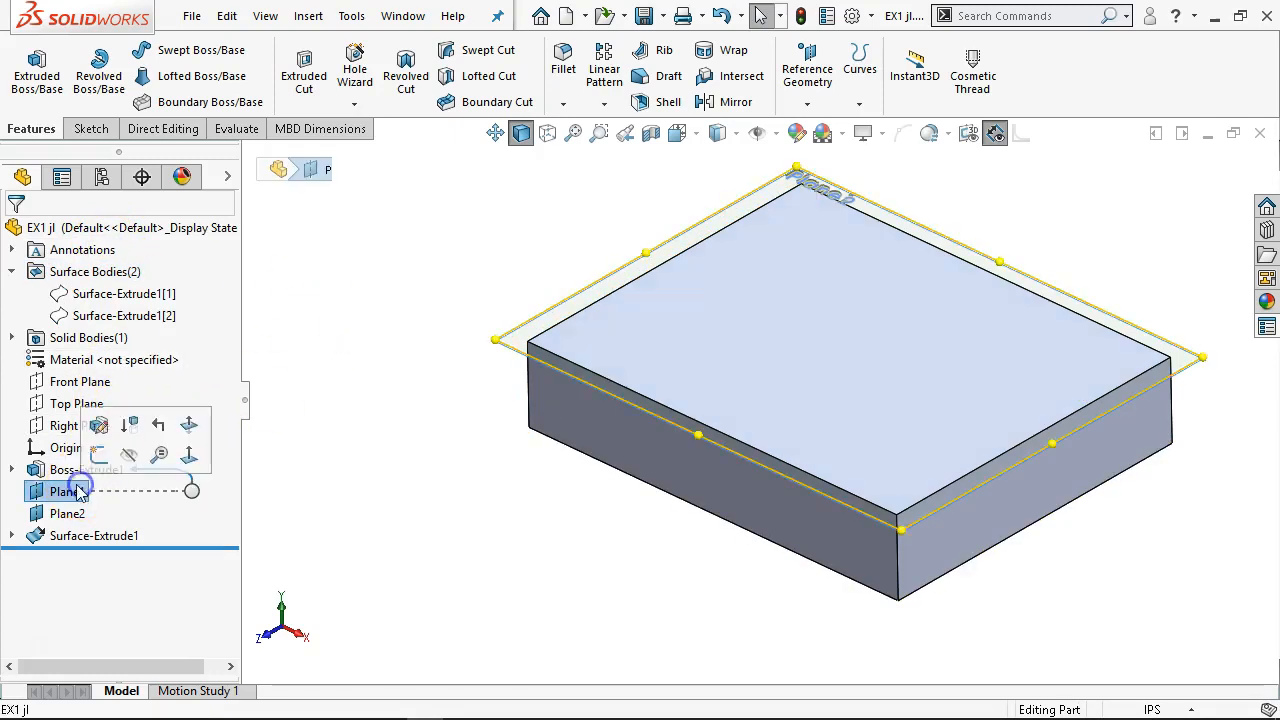
{"action": "left_click", "coordinate": [70, 513], "text": "ctrl"}
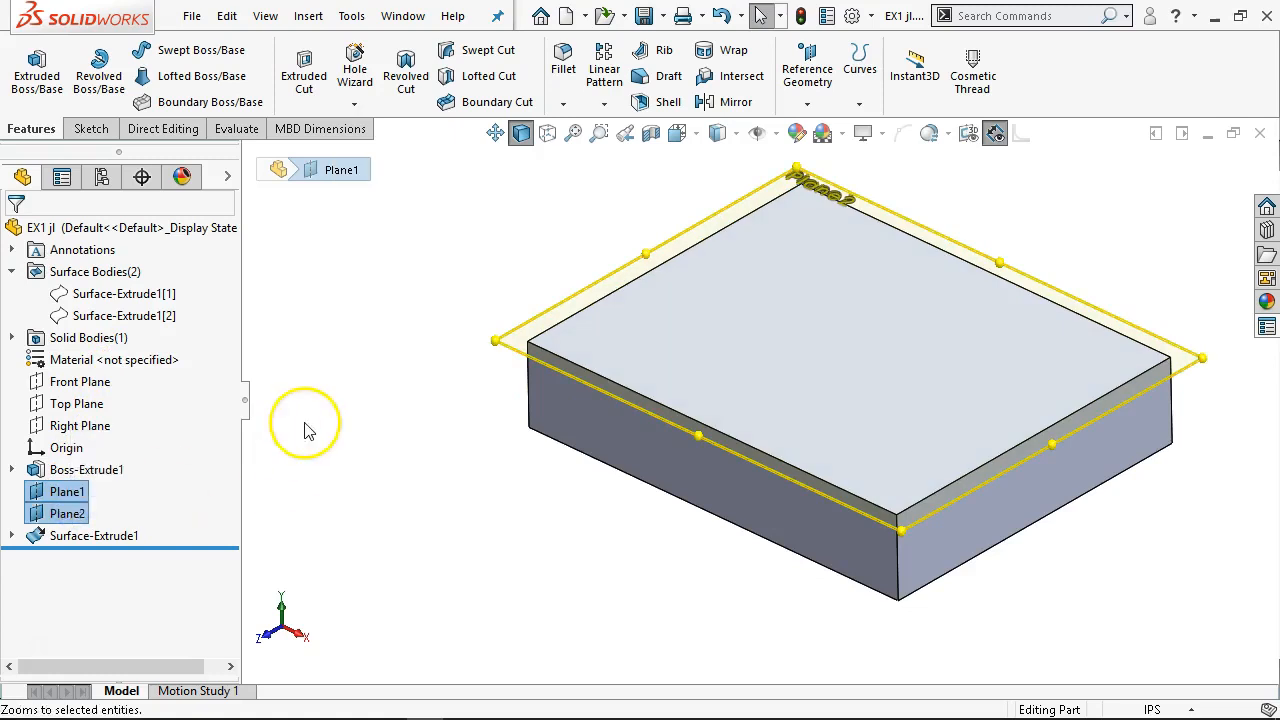
{"action": "left_click", "coordinate": [283, 397]}
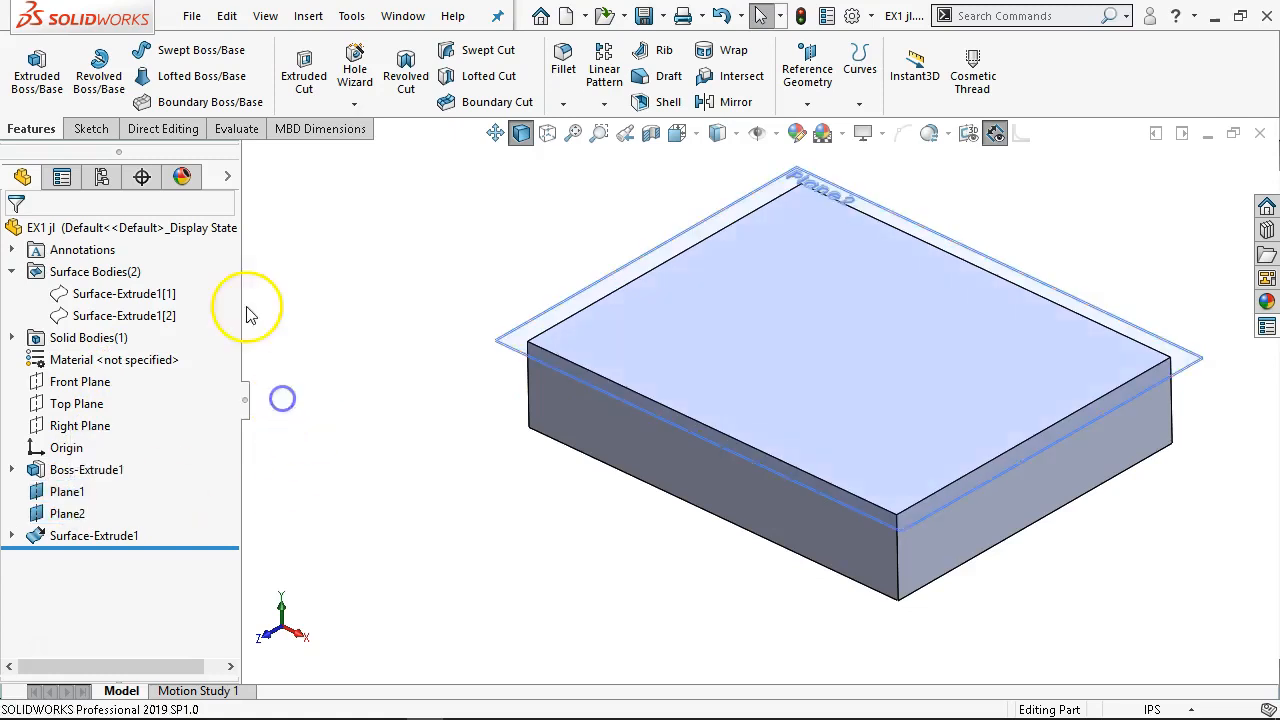
{"action": "left_click", "coordinate": [230, 178]}
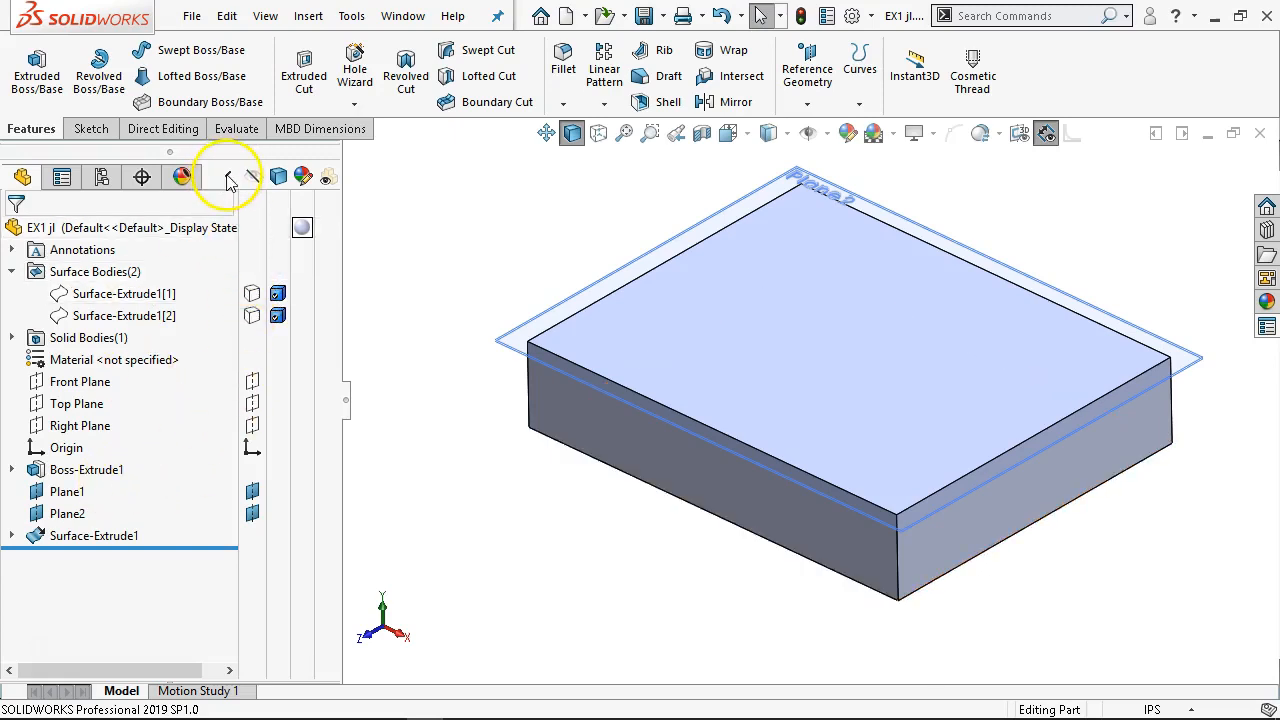
{"action": "left_click", "coordinate": [252, 491]}
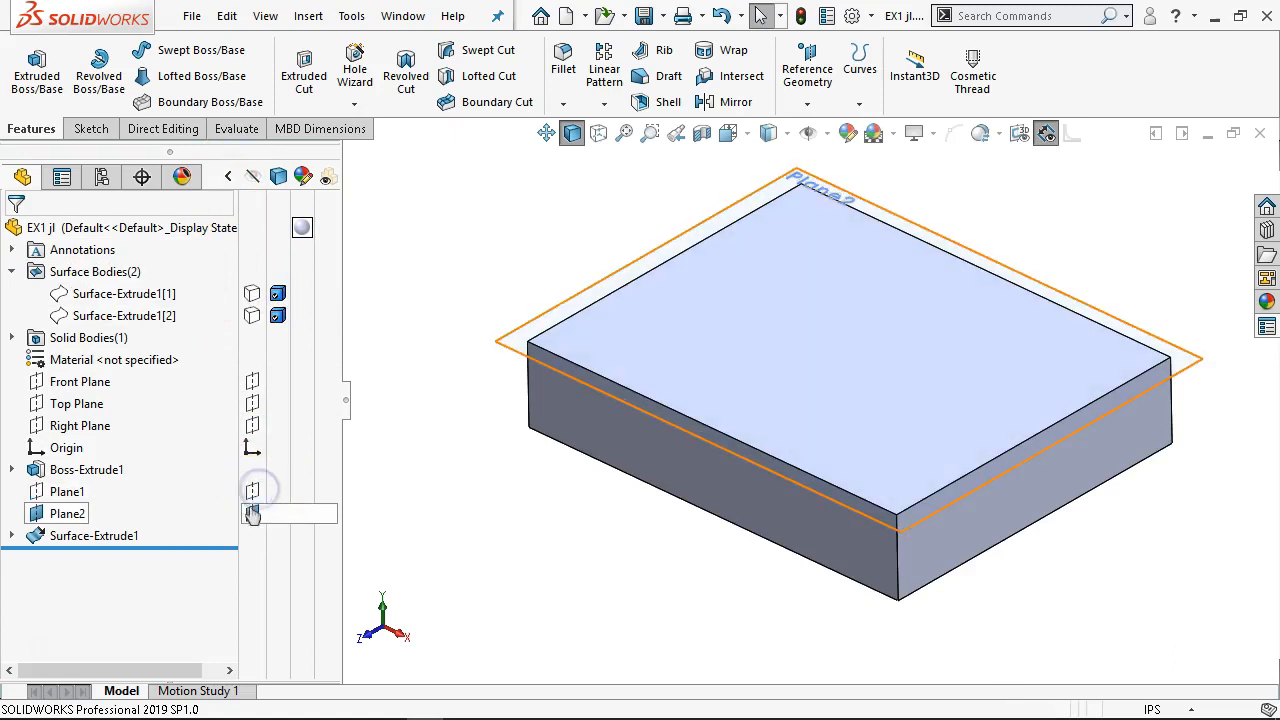
{"action": "left_click", "coordinate": [252, 513]}
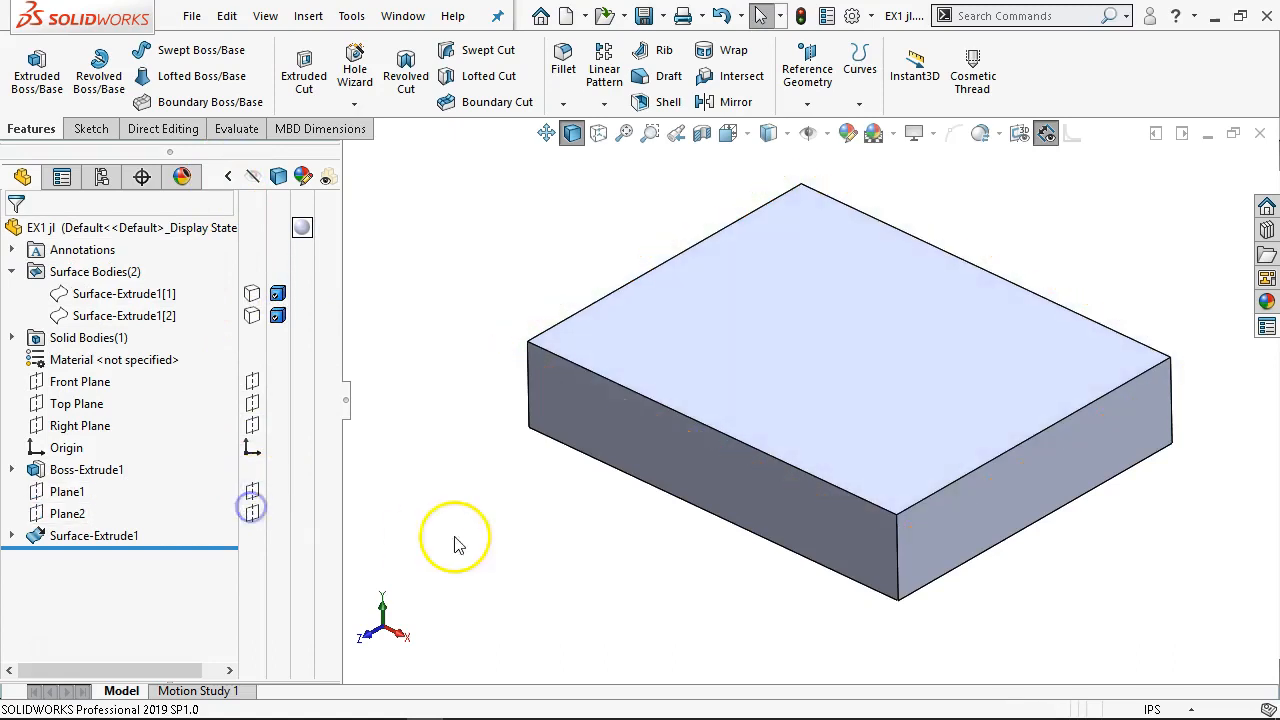
{"action": "left_click", "coordinate": [228, 176]}
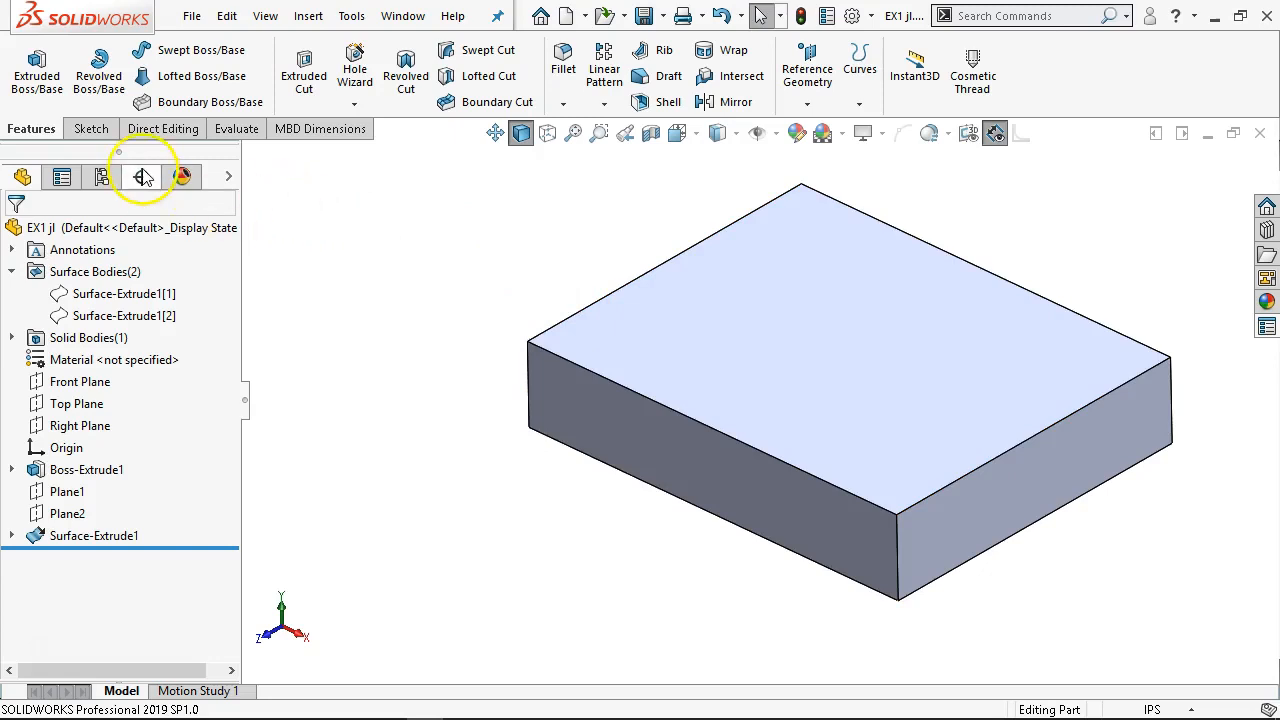
Bring up the MBD Dimensions tools and review the available dimensioning and tolerancing commands.
{"action": "left_click", "coordinate": [333, 130]}
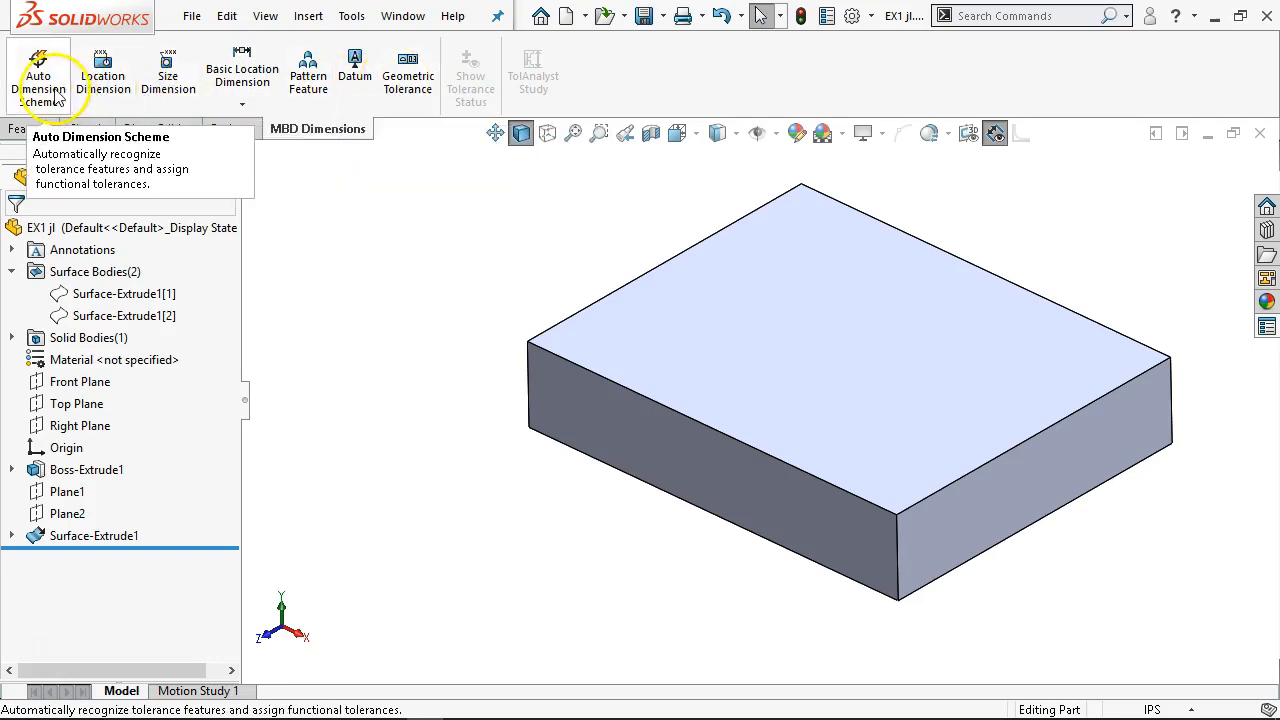
{"action": "left_click", "coordinate": [315, 128]}
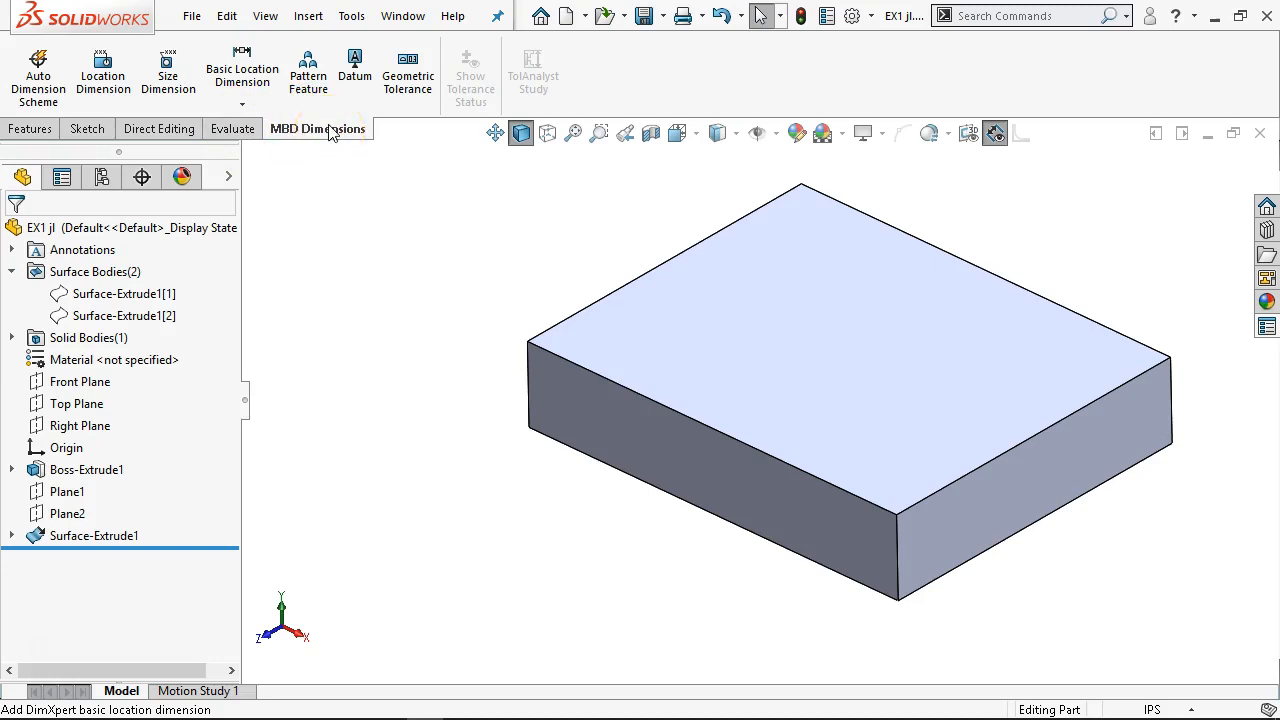
{"action": "left_click", "coordinate": [316, 151]}
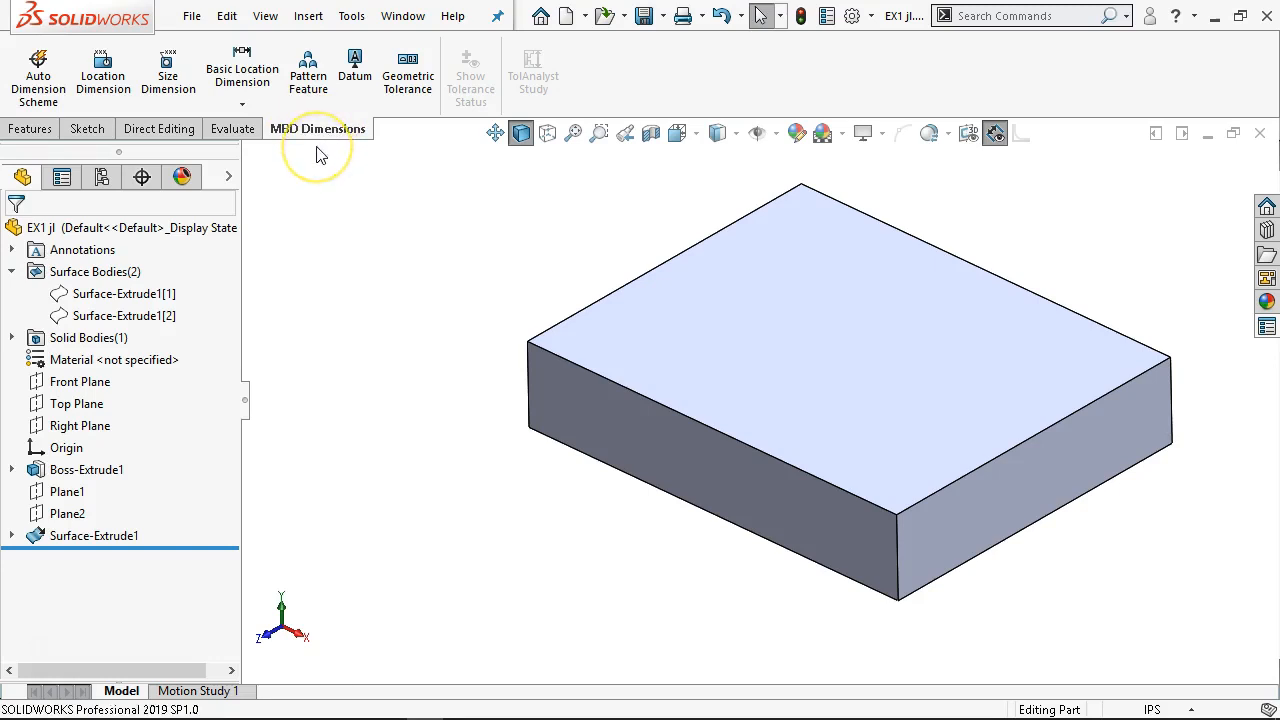
Try to add a geometric tolerance with the flatness symbol and a 0.01 tolerance without selecting a face.
{"action": "left_click", "coordinate": [295, 143]}
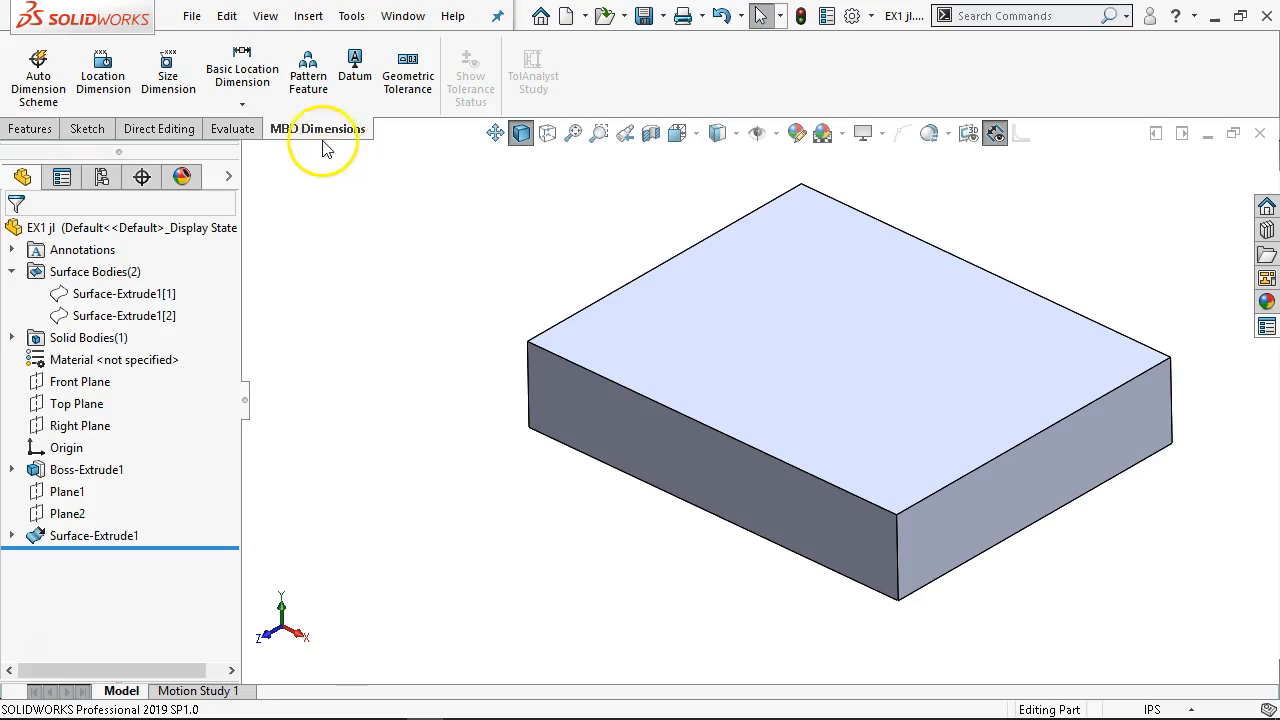
{"action": "left_click", "coordinate": [410, 84]}
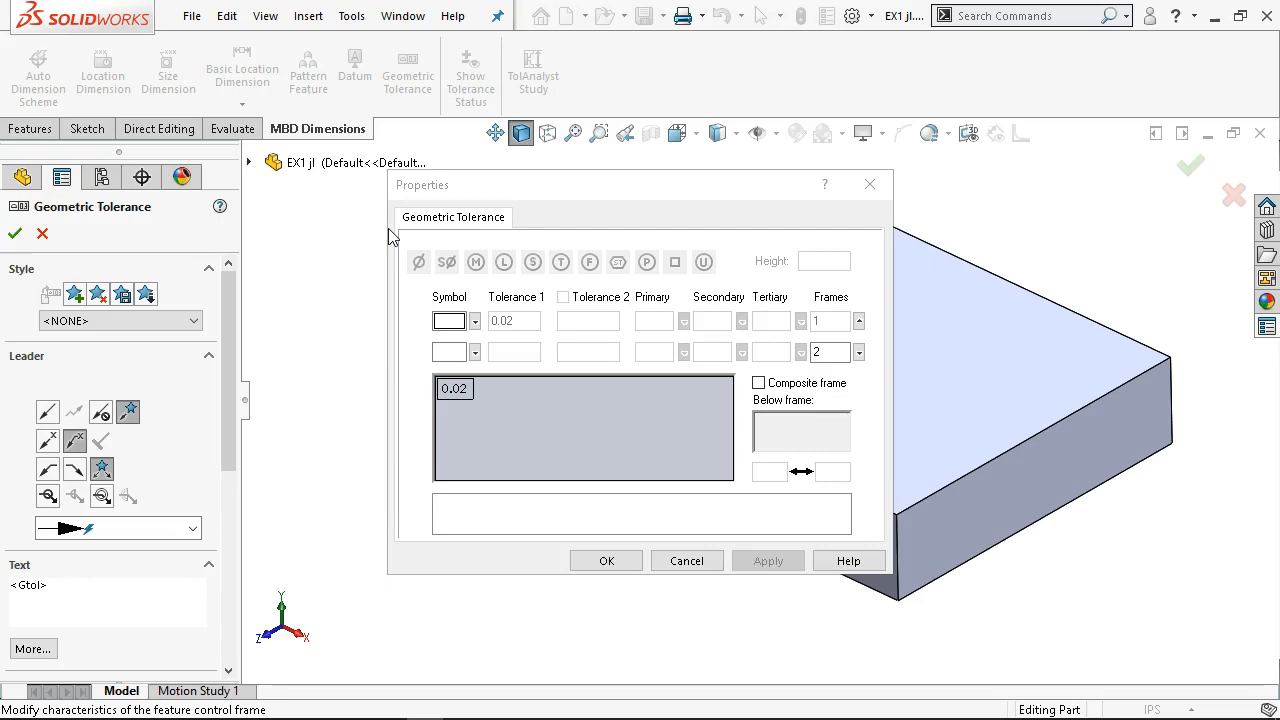
{"action": "left_click", "coordinate": [475, 321]}
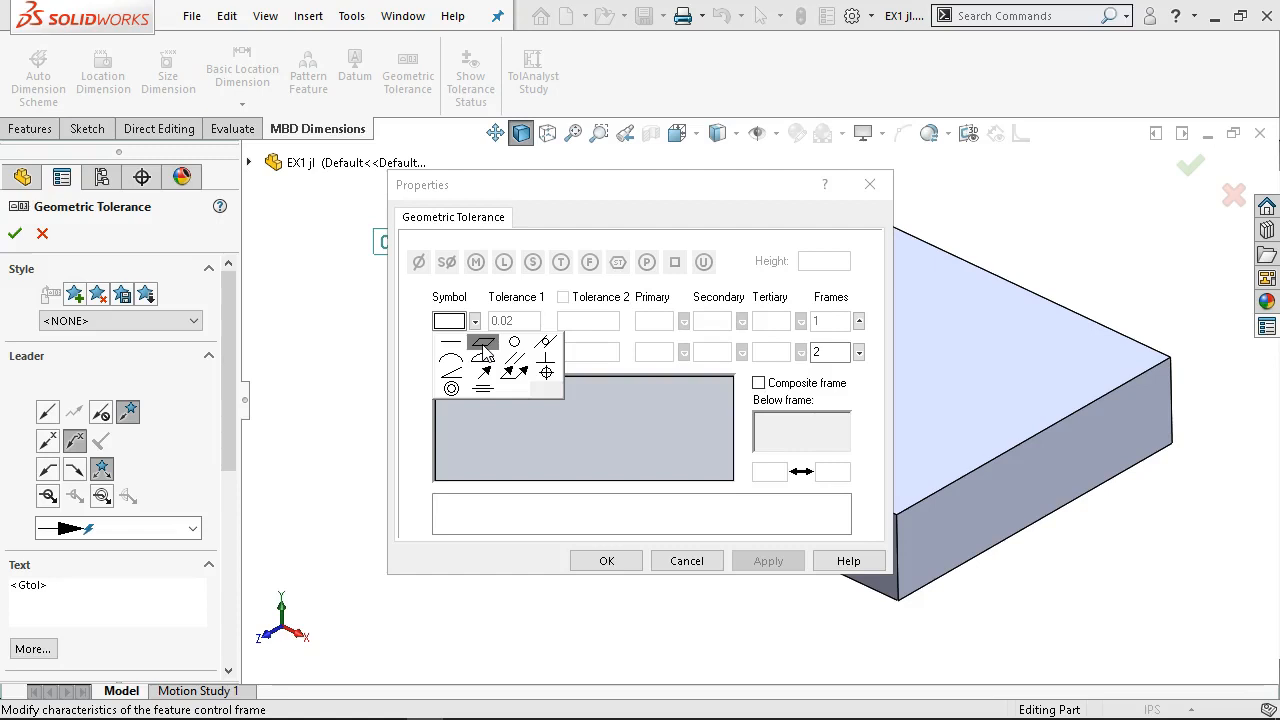
{"action": "left_click", "coordinate": [483, 346]}
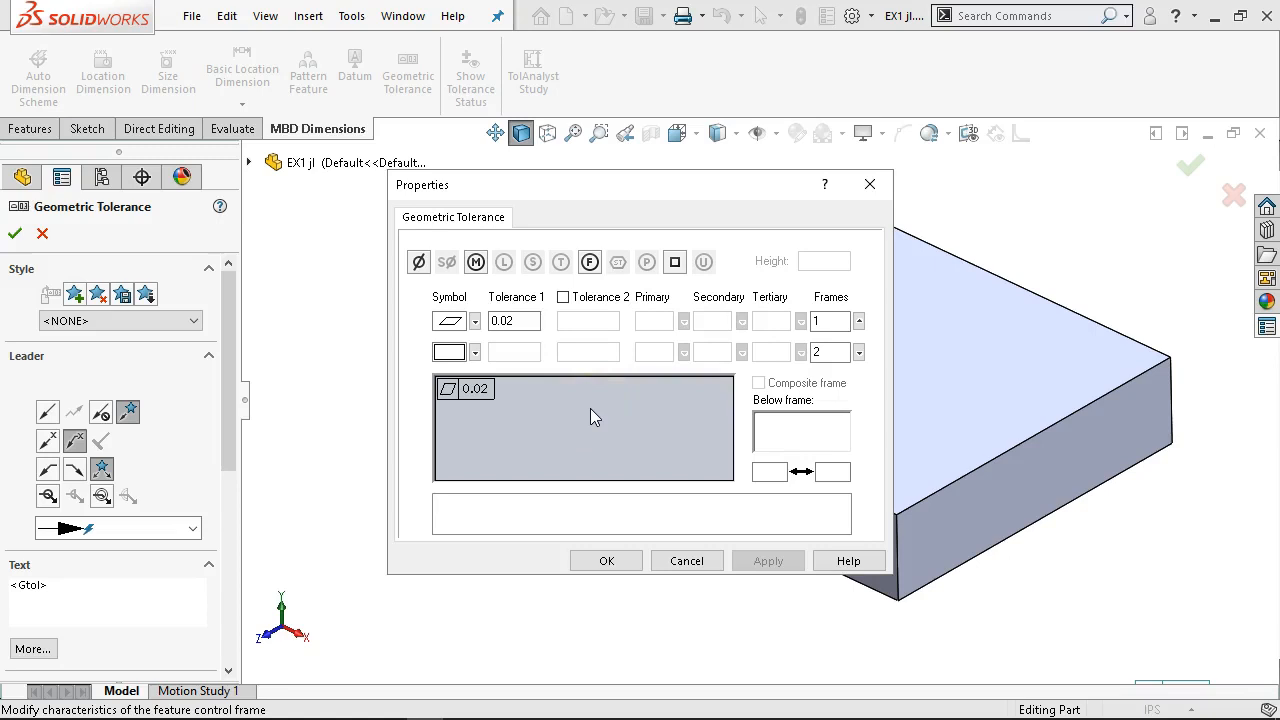
{"action": "left_click", "coordinate": [497, 418]}
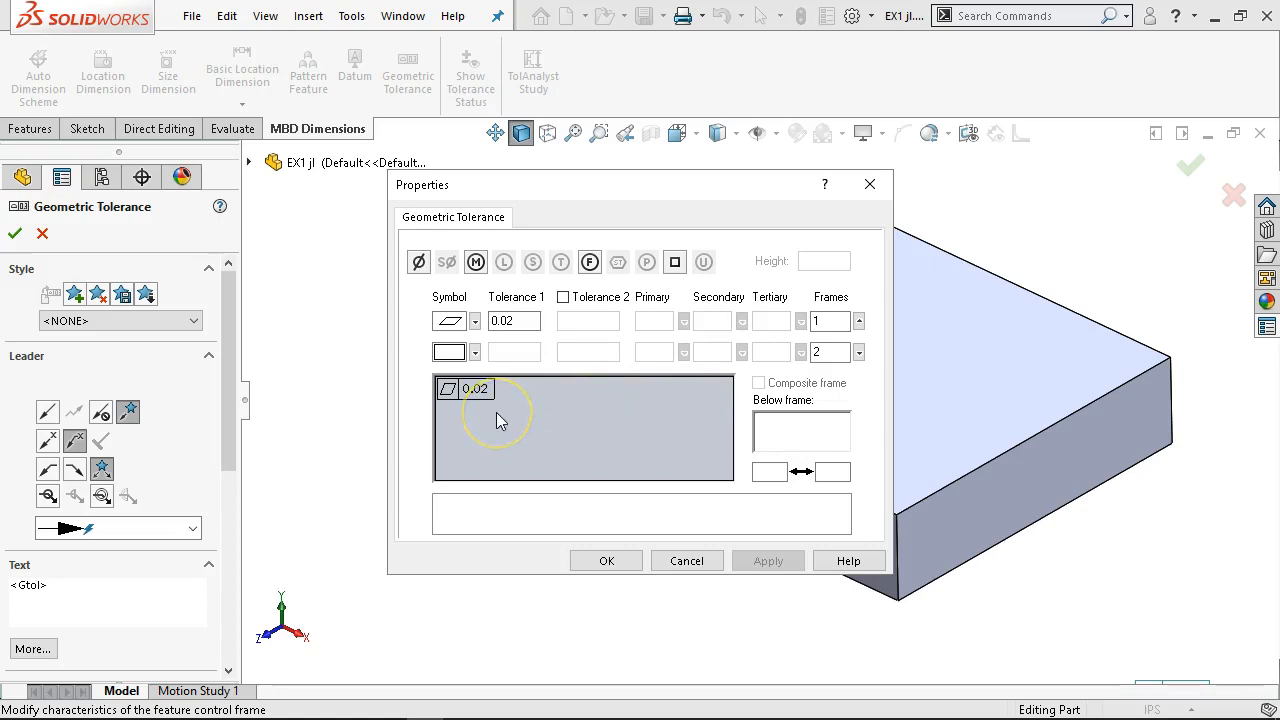
{"action": "left_click", "coordinate": [522, 320]}
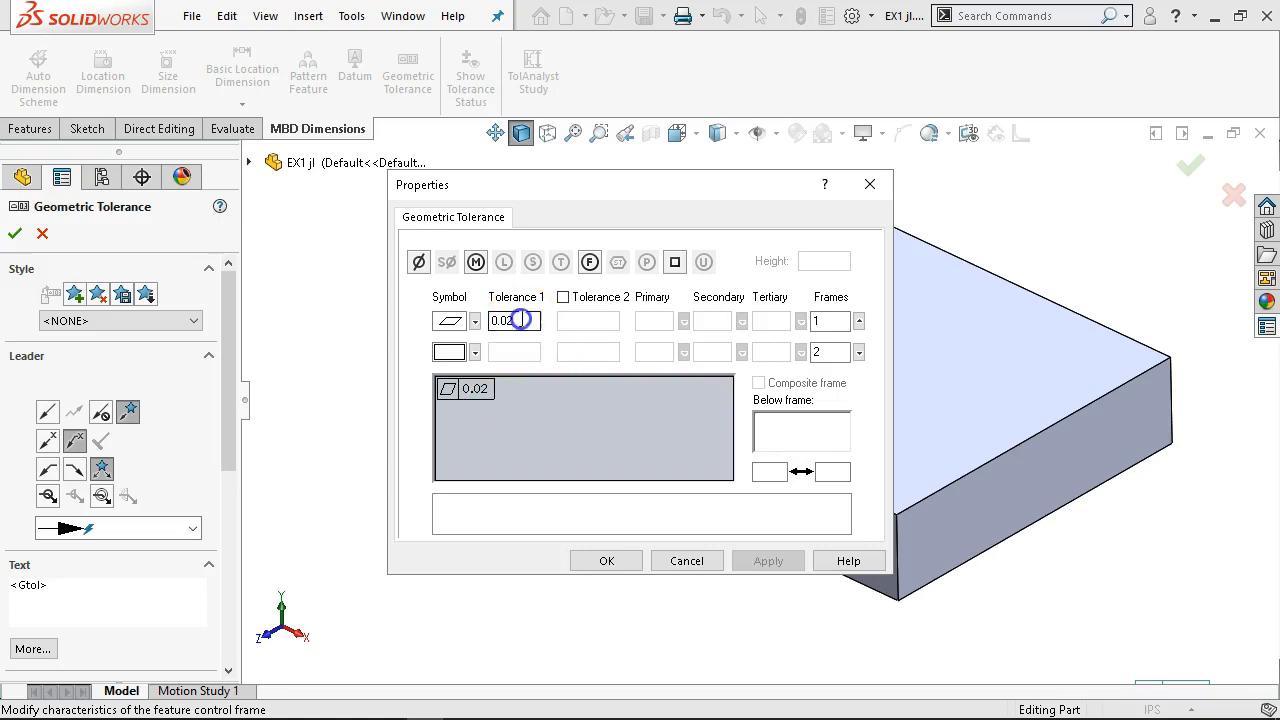
{"action": "key", "text": "BackSpace"}
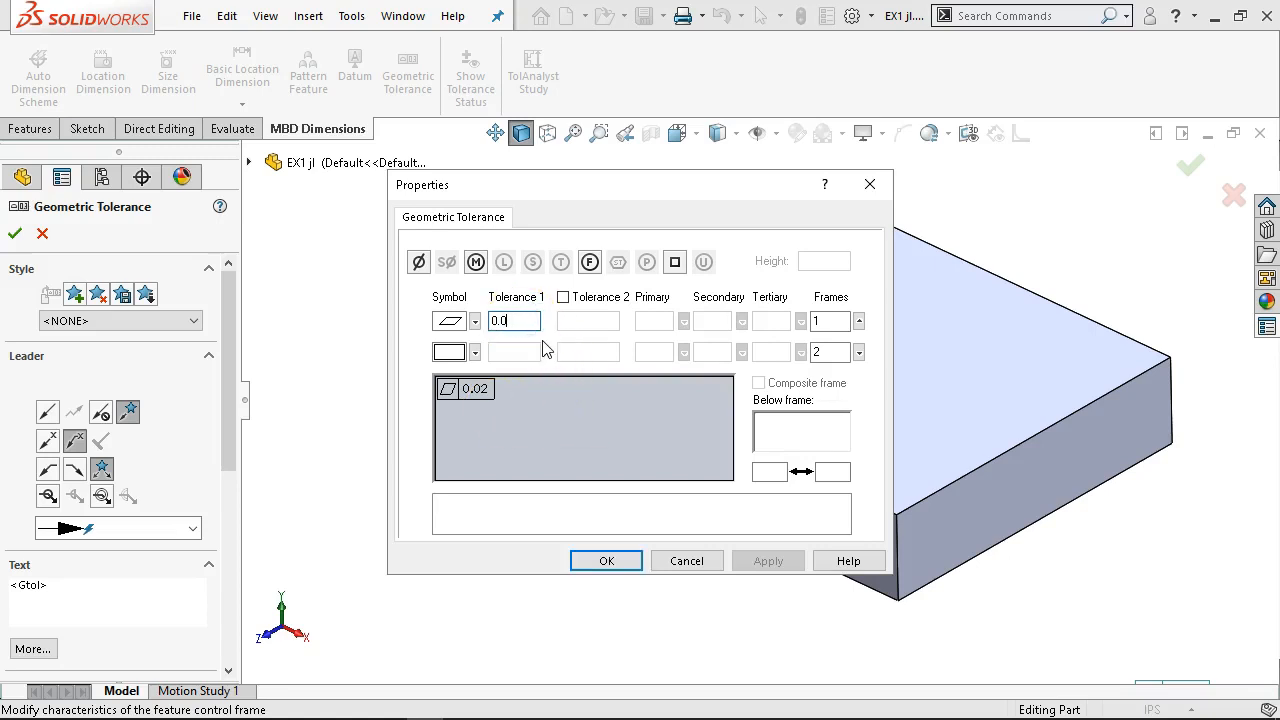
{"action": "type", "text": "1"}
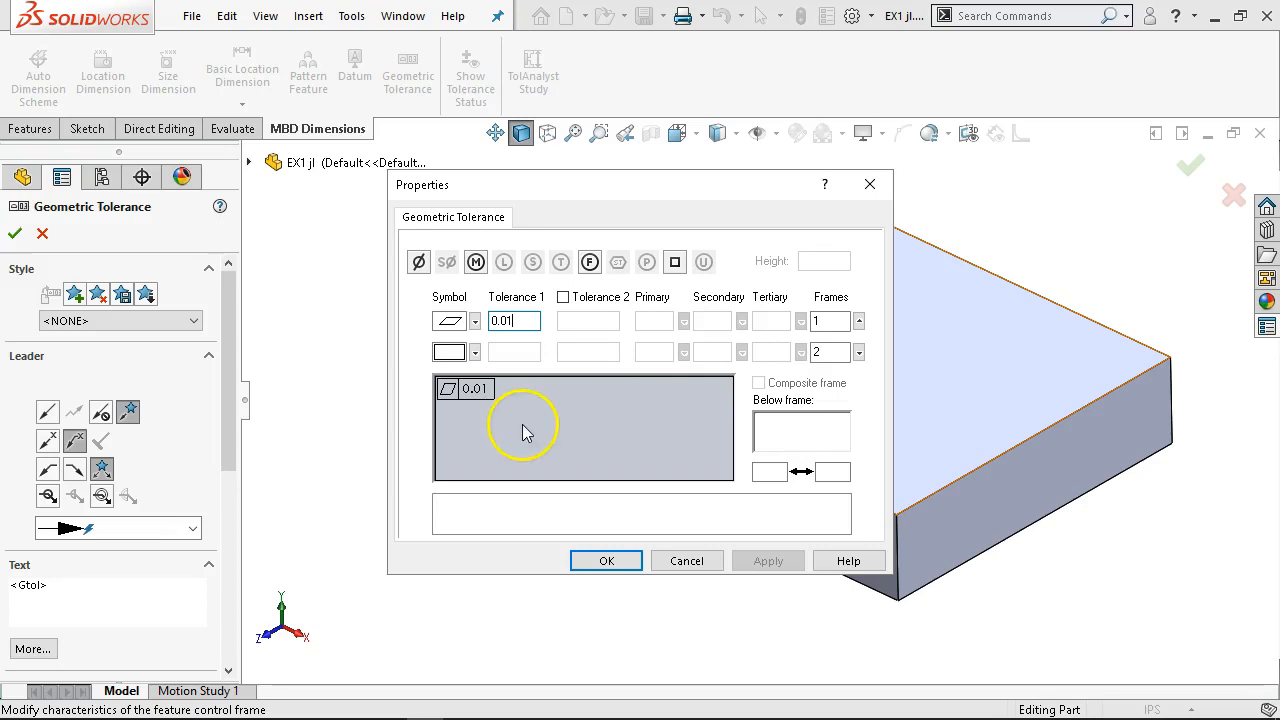
{"action": "left_click", "coordinate": [606, 556]}
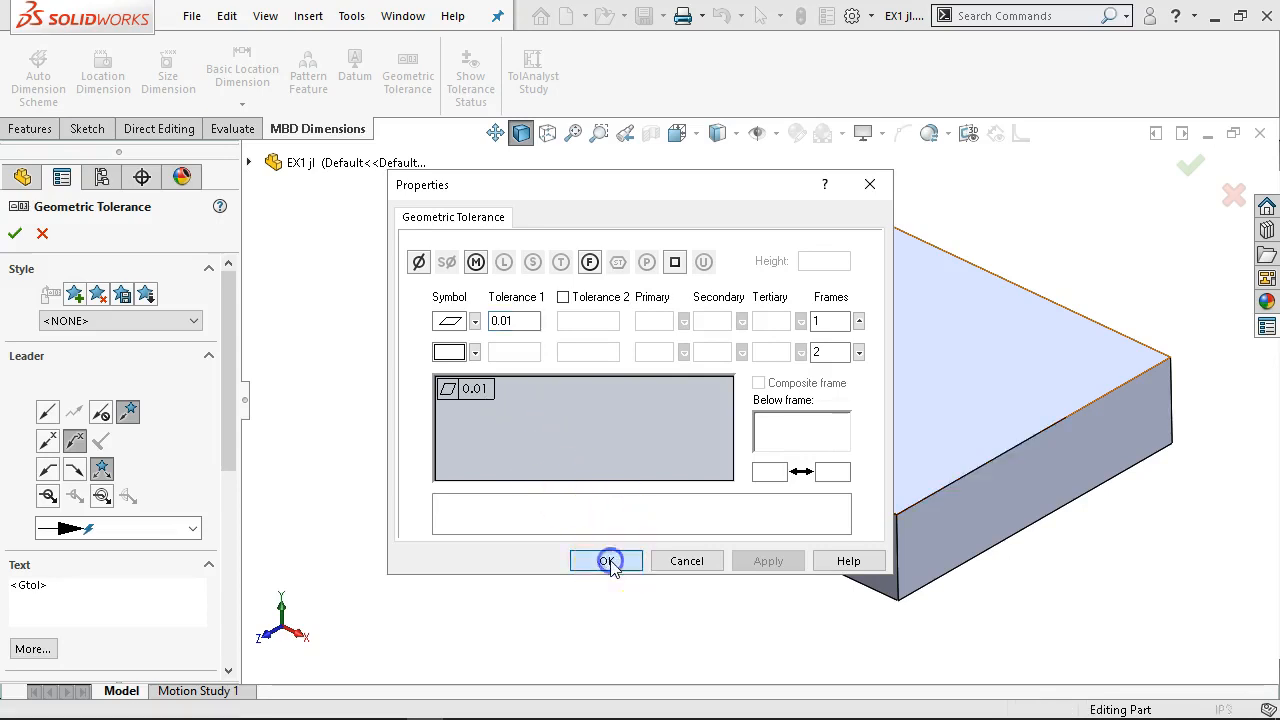
{"action": "middle_click_drag", "start_coordinate": [457, 323], "coordinate": [528, 258]}
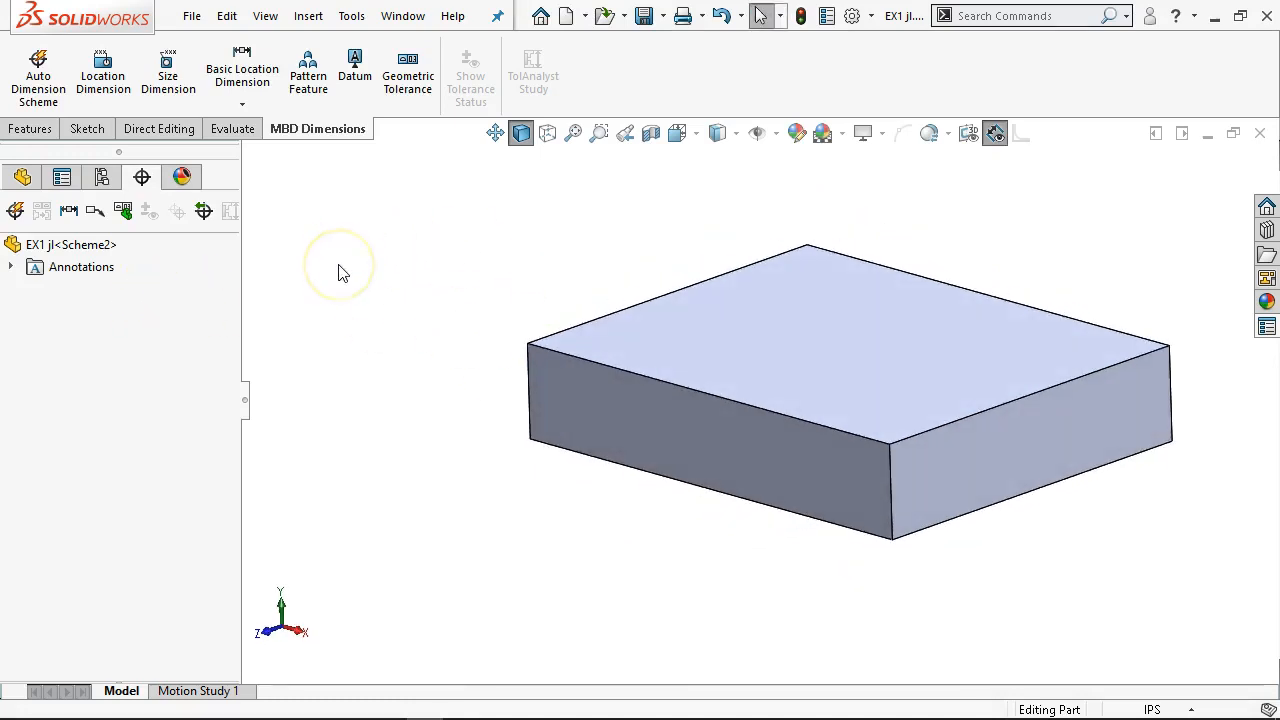
Check the display options of the part's Annotations folder for DimXpert and reference dimension visibility.
{"action": "left_click", "coordinate": [22, 177]}
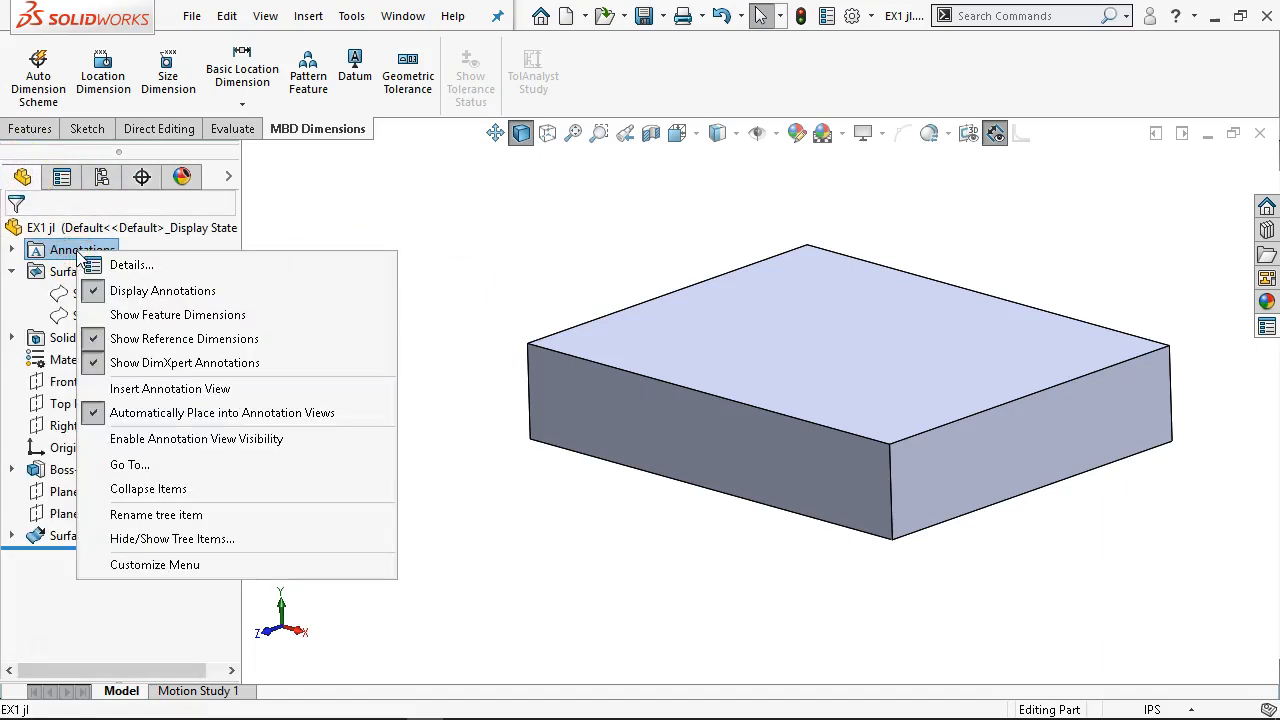
{"action": "left_click", "coordinate": [494, 283]}
{"action": "scroll", "coordinate": [547, 352], "scroll_direction": "up", "scroll_amount": 4}
{"action": "scroll", "coordinate": [836, 428], "scroll_direction": "down", "scroll_amount": 3}
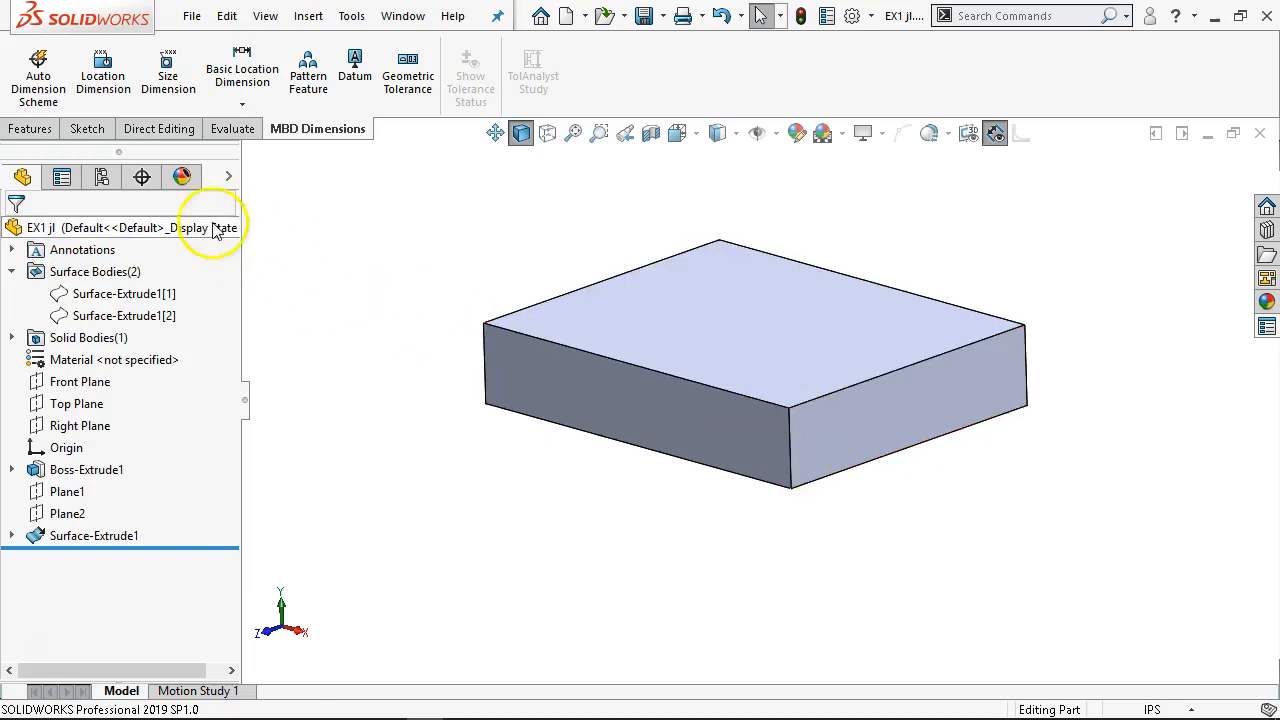
{"action": "right_click", "coordinate": [92, 252]}
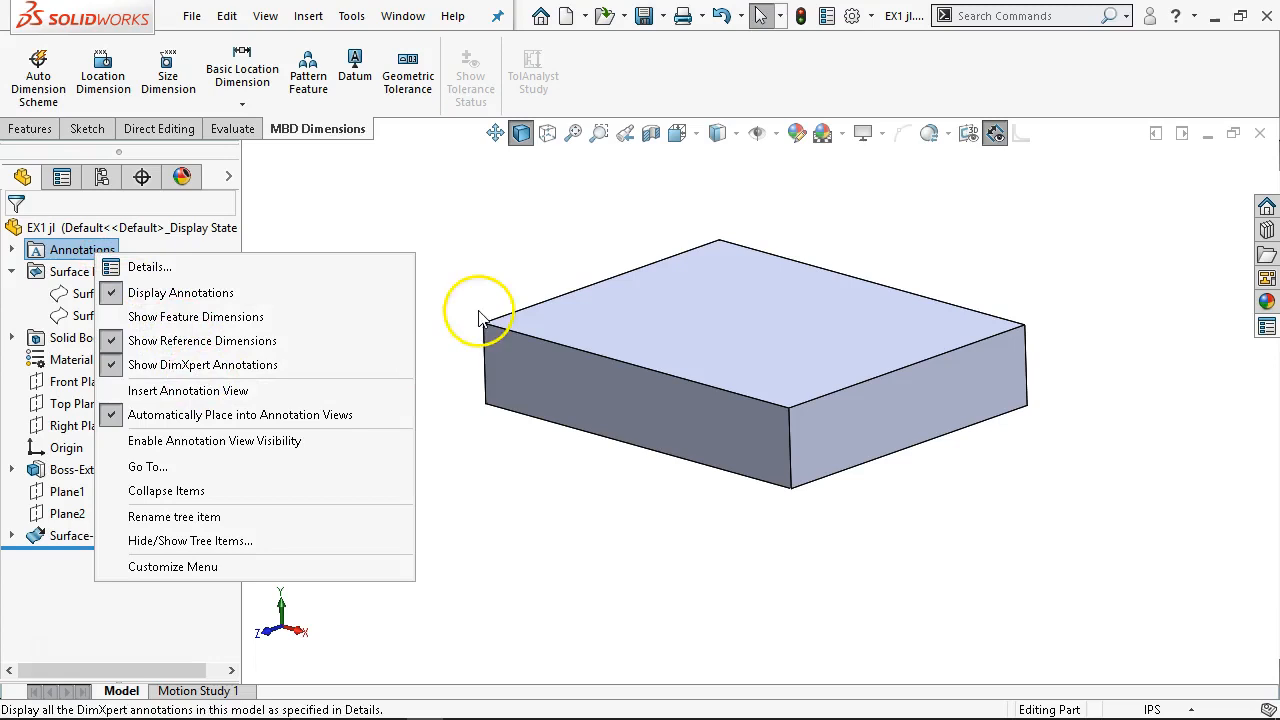
{"action": "left_click", "coordinate": [308, 205]}
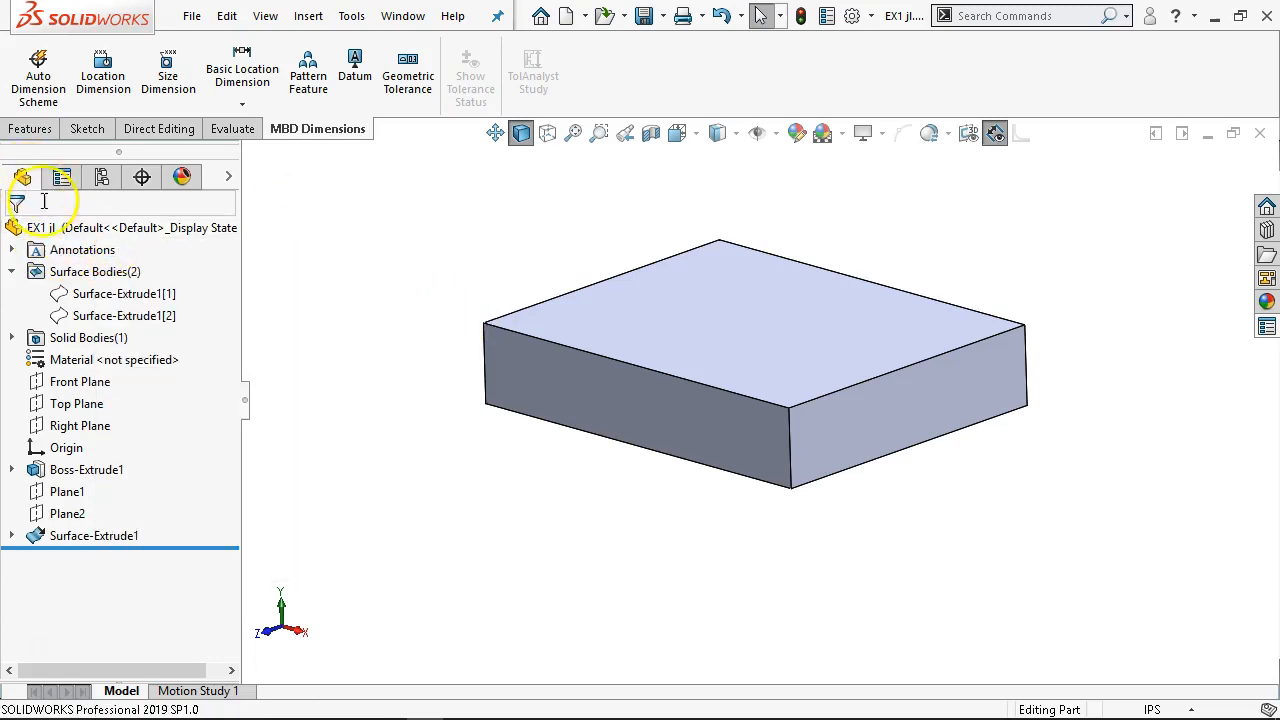
{"action": "right_click", "coordinate": [77, 250]}
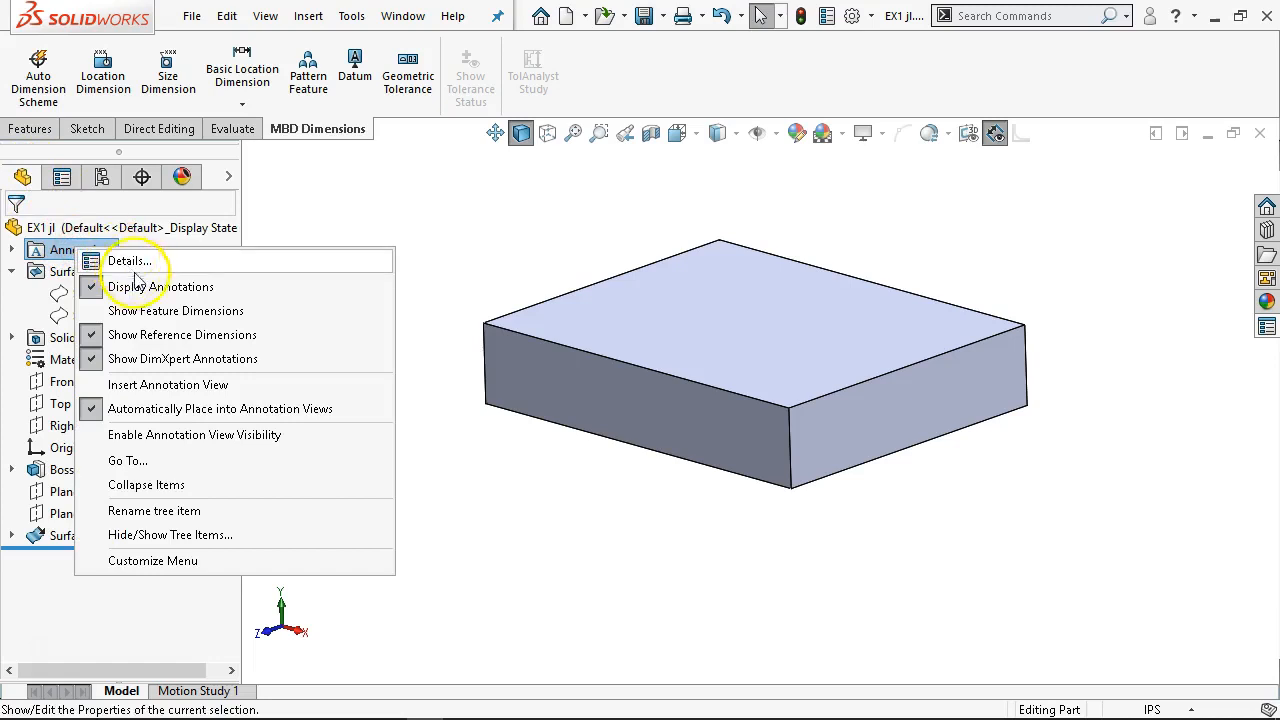
{"action": "left_click", "coordinate": [460, 258]}
Try to add a 0.01 flatness tolerance with the block's top face preselected as the toleranced feature.
{"action": "middle_click_drag", "start_coordinate": [414, 274], "coordinate": [442, 338]}
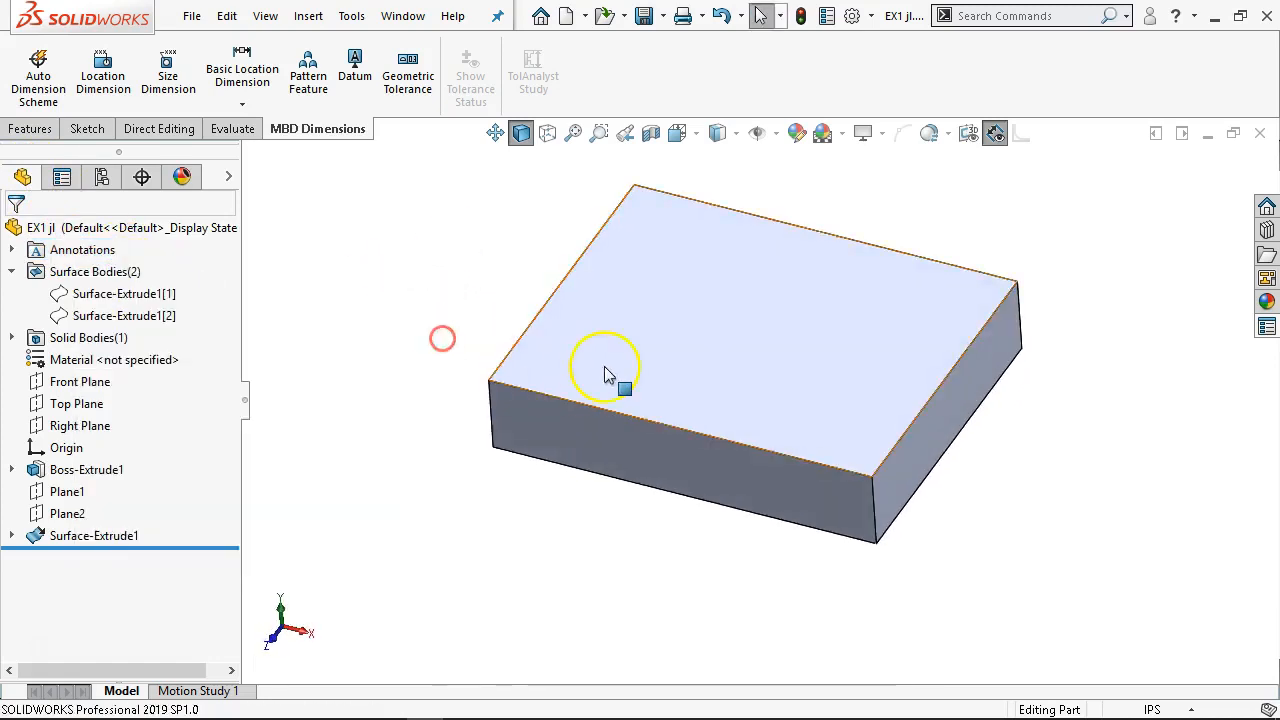
{"action": "left_click", "coordinate": [604, 370]}
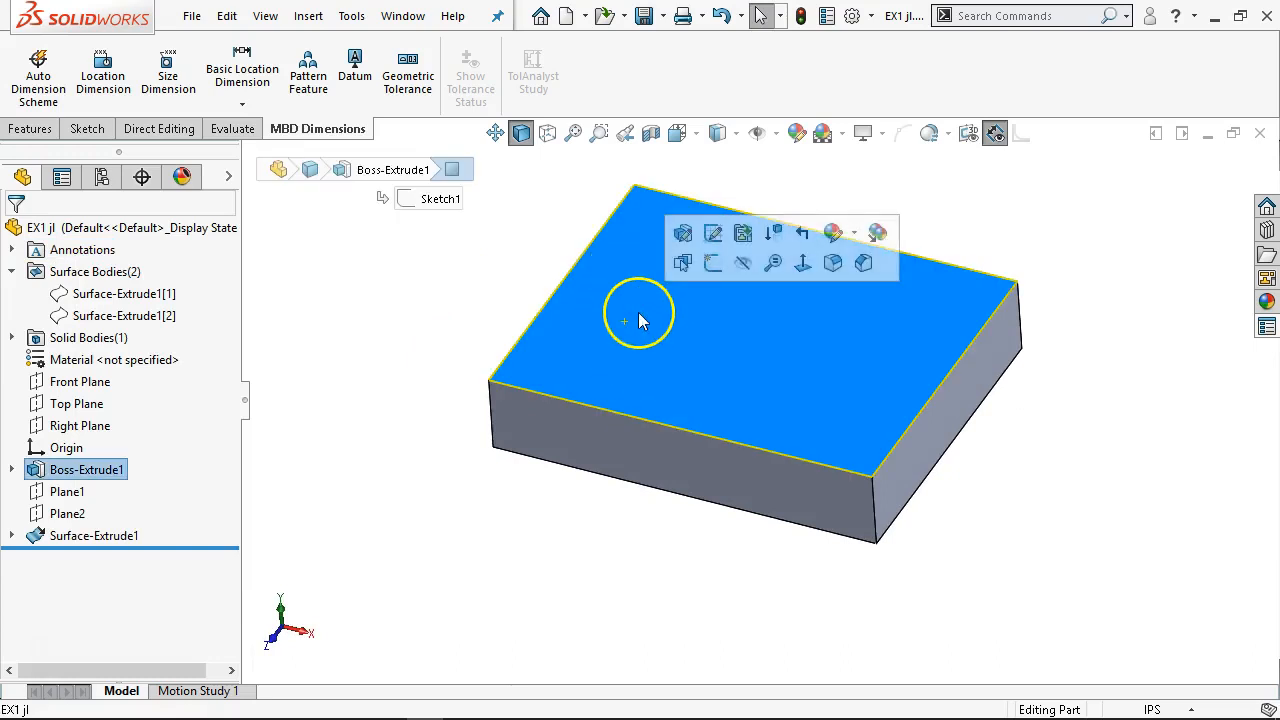
{"action": "left_click", "coordinate": [410, 80]}
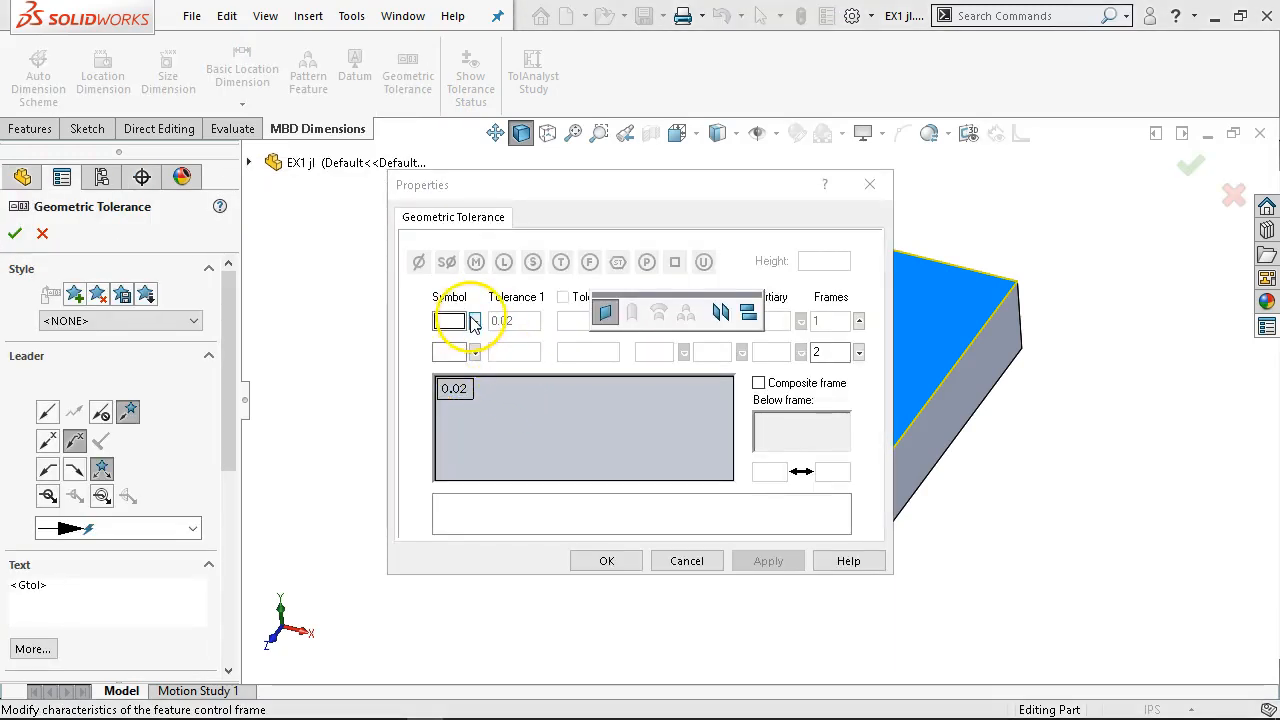
{"action": "left_click_drag", "start_coordinate": [648, 300], "coordinate": [997, 201]}
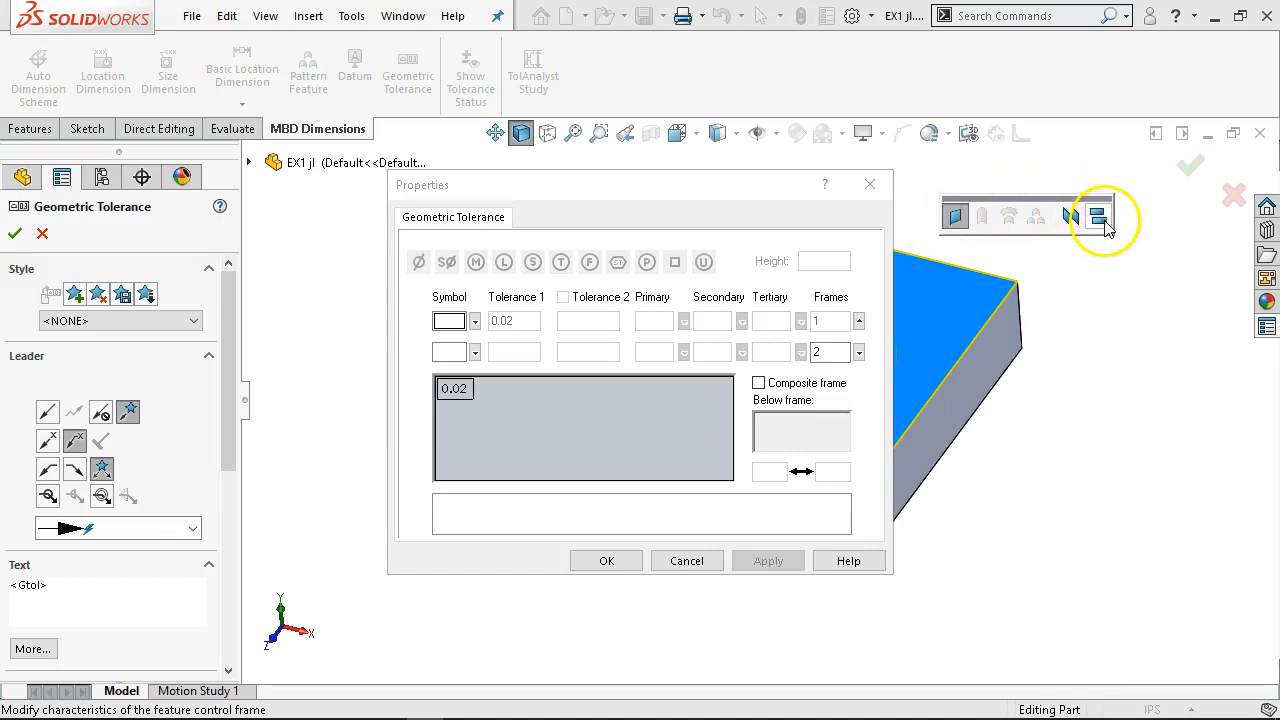
{"action": "left_click", "coordinate": [956, 219]}
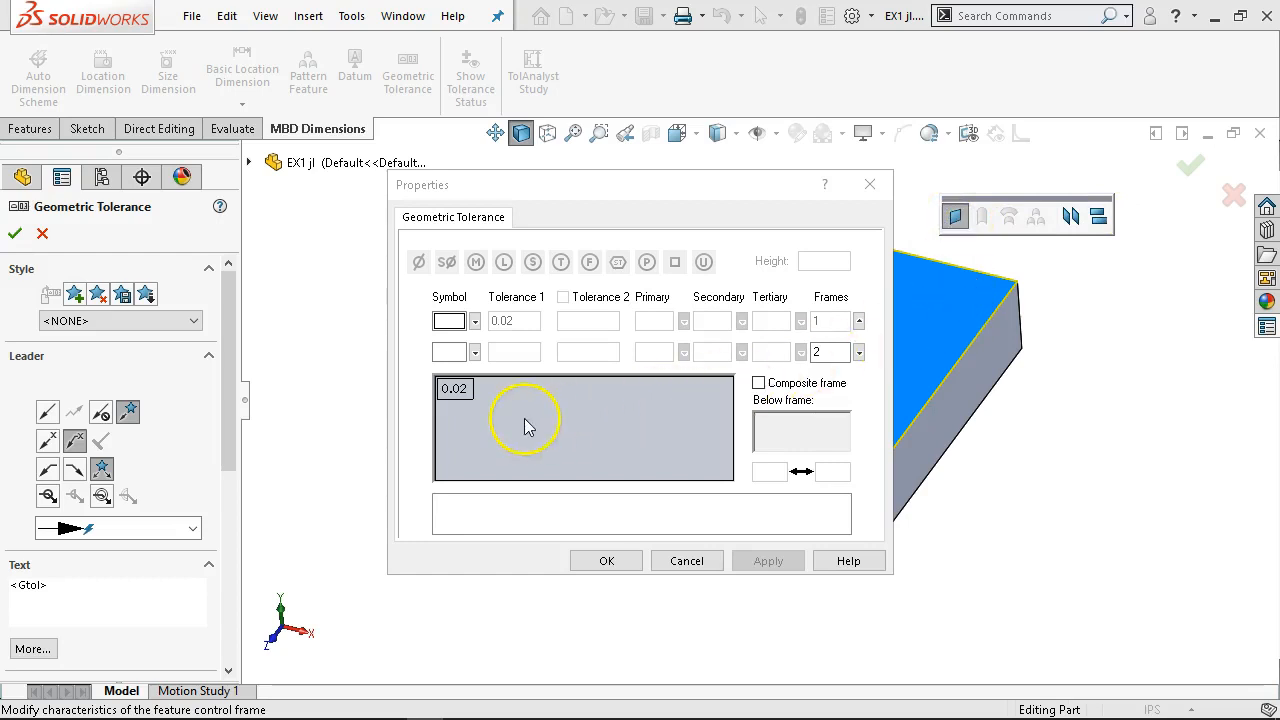
{"action": "left_click", "coordinate": [475, 321]}
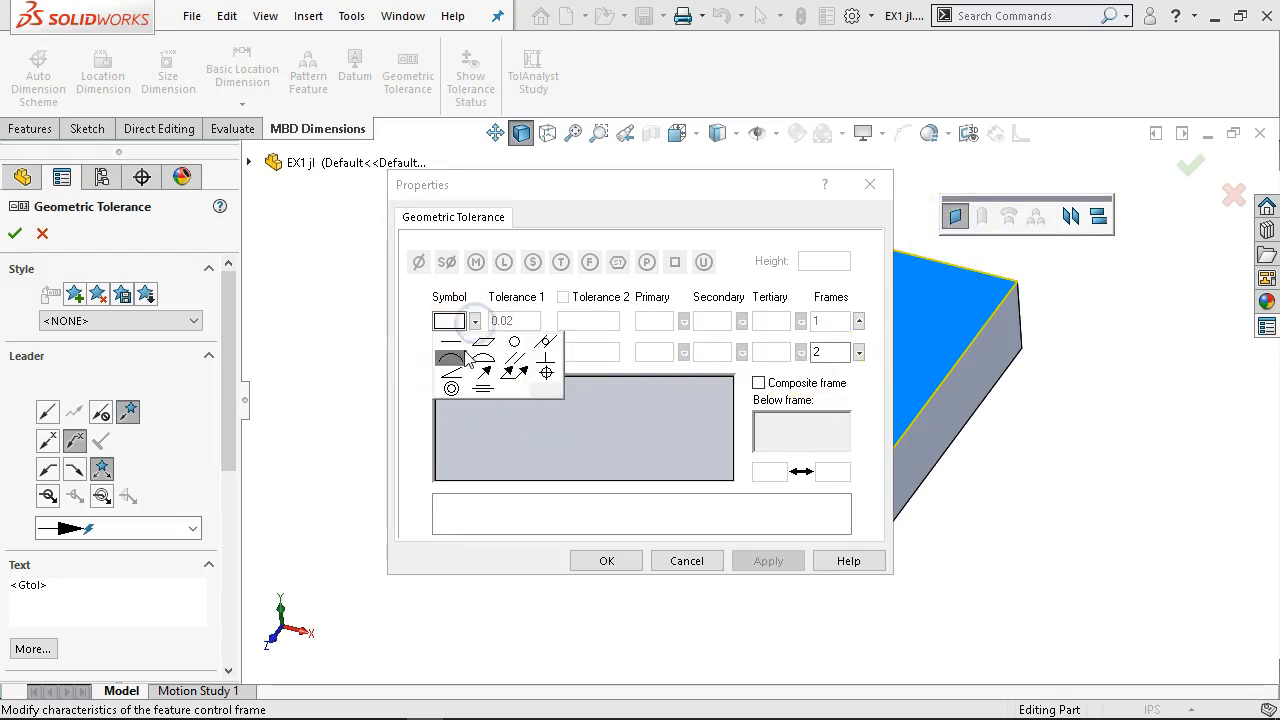
{"action": "left_click", "coordinate": [475, 347]}
{"action": "left_click", "coordinate": [524, 320]}
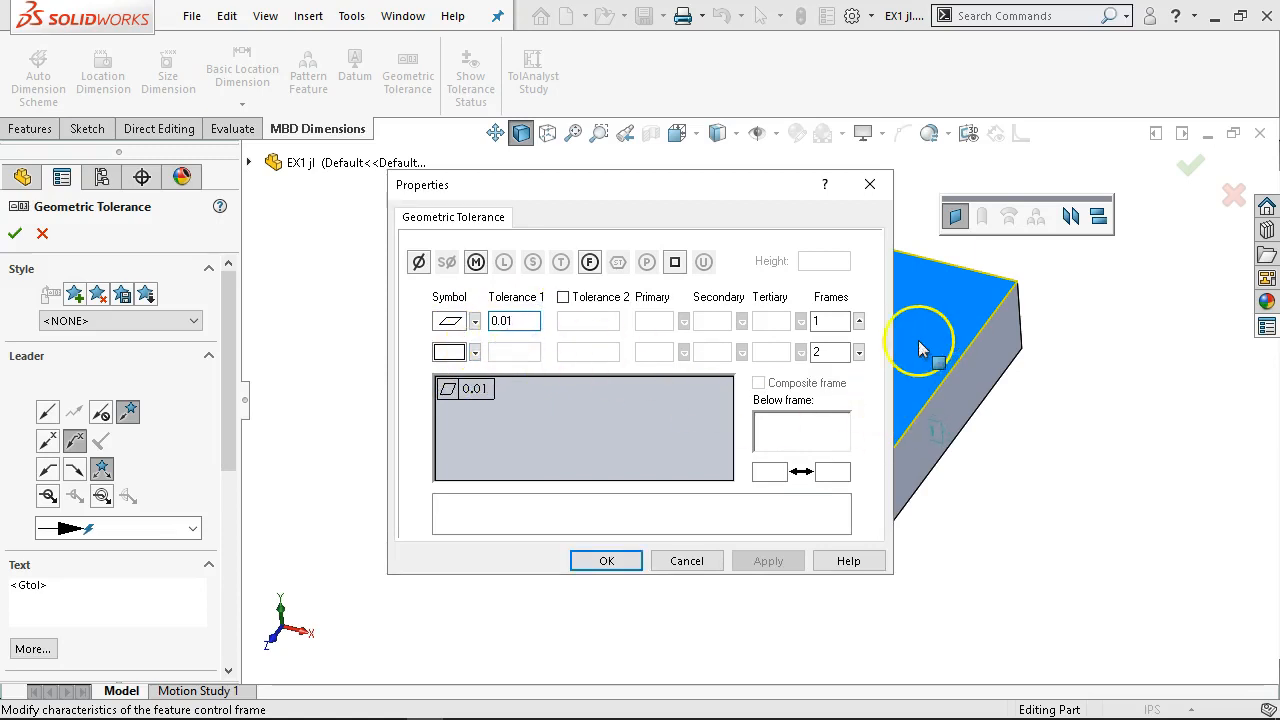
{"action": "left_click", "coordinate": [608, 561]}
{"action": "middle_click_drag", "start_coordinate": [611, 346], "coordinate": [623, 302]}
{"action": "left_click", "coordinate": [530, 303]}
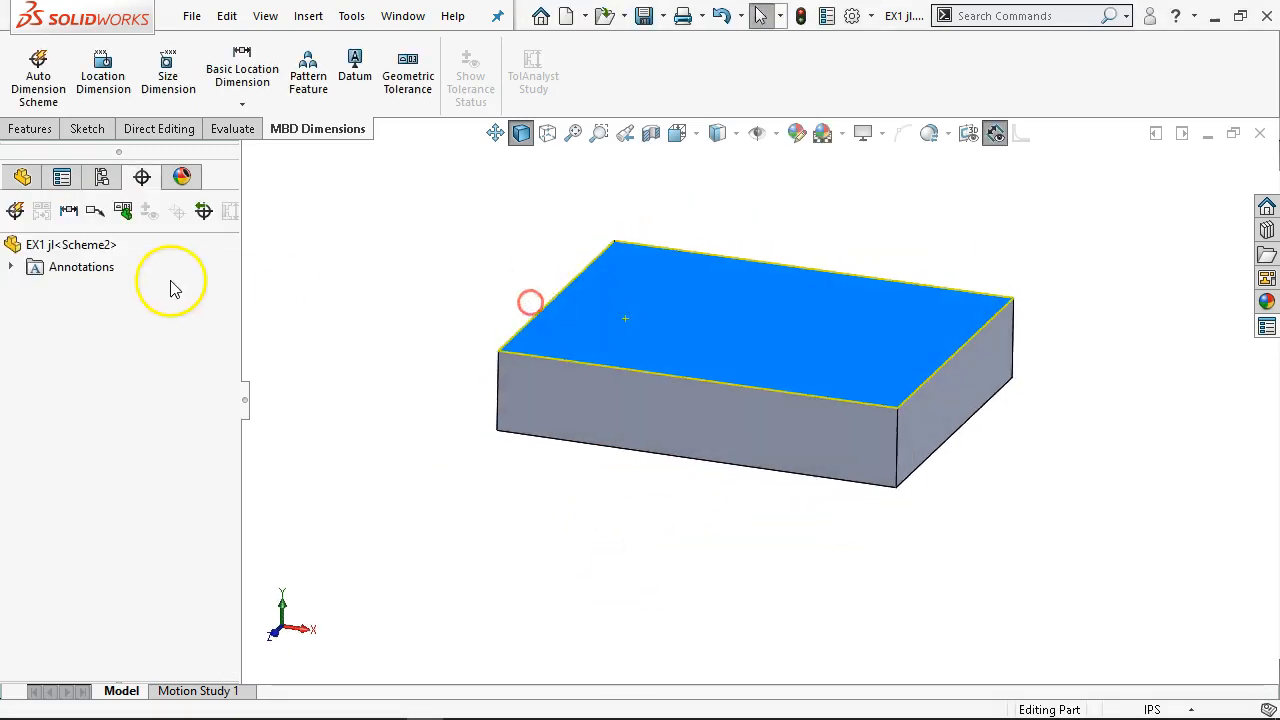
Inspect the annotation views of the DimXpert scheme and the block's top face, and clear the selection.
{"action": "left_click", "coordinate": [11, 268]}
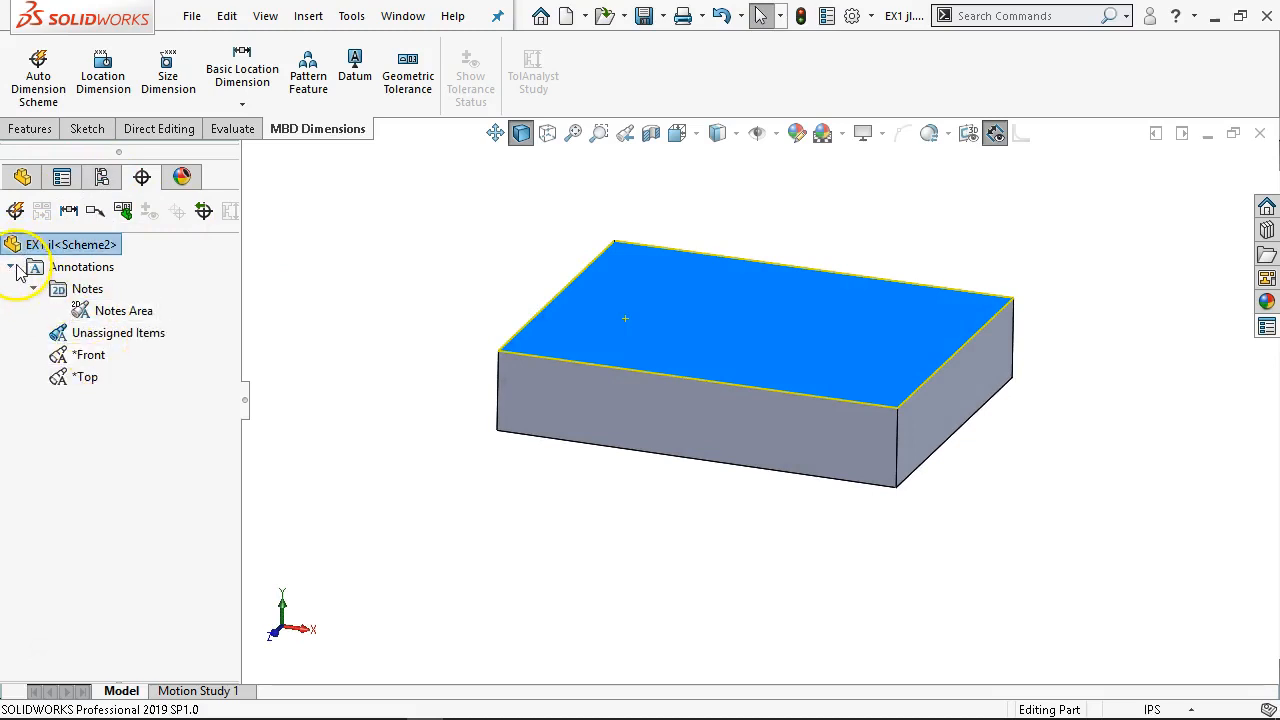
{"action": "left_click", "coordinate": [11, 268]}
{"action": "left_click", "coordinate": [131, 178]}
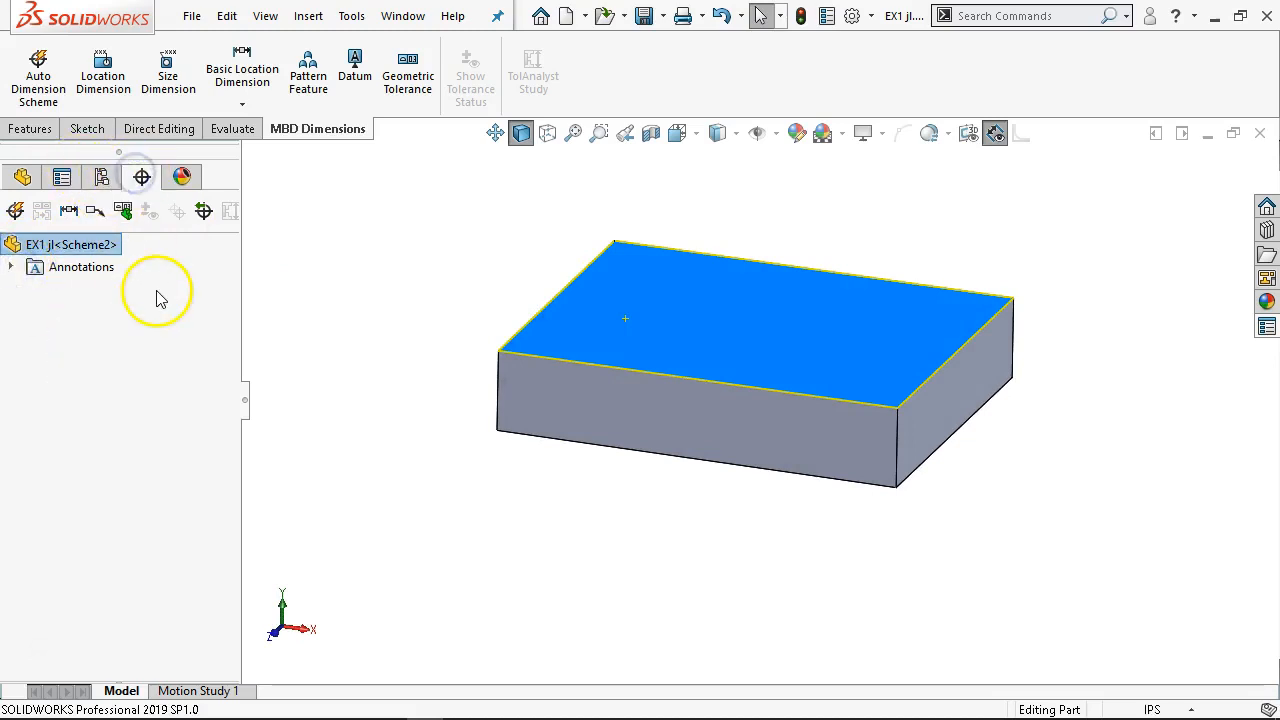
{"action": "middle_click_drag", "start_coordinate": [551, 334], "coordinate": [486, 271]}
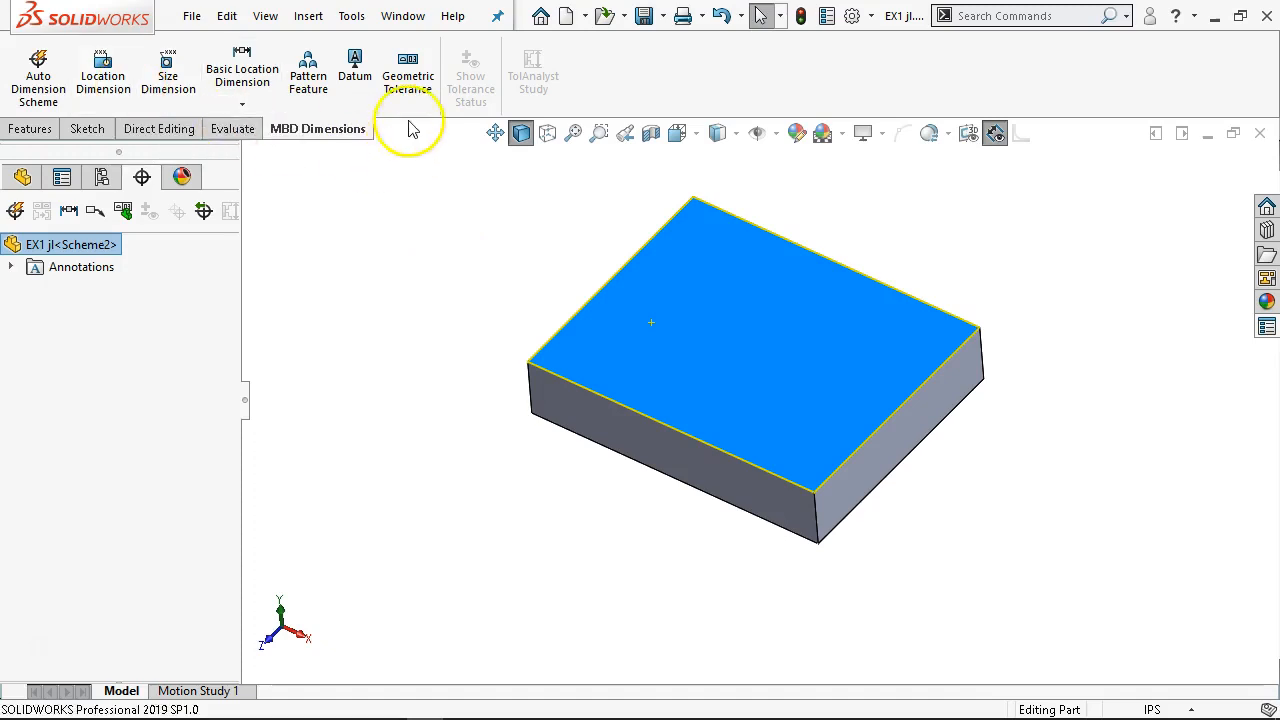
{"action": "middle_click_drag", "start_coordinate": [434, 283], "coordinate": [435, 245]}
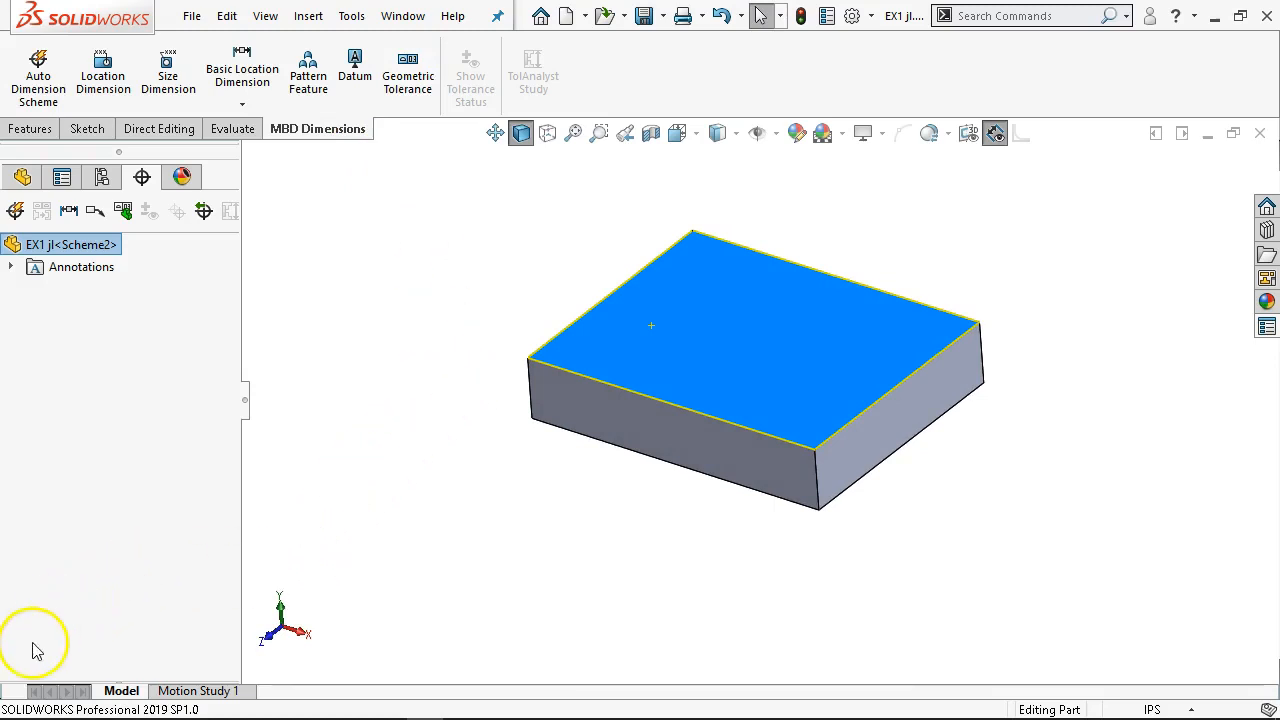
{"action": "left_click", "coordinate": [267, 398]}
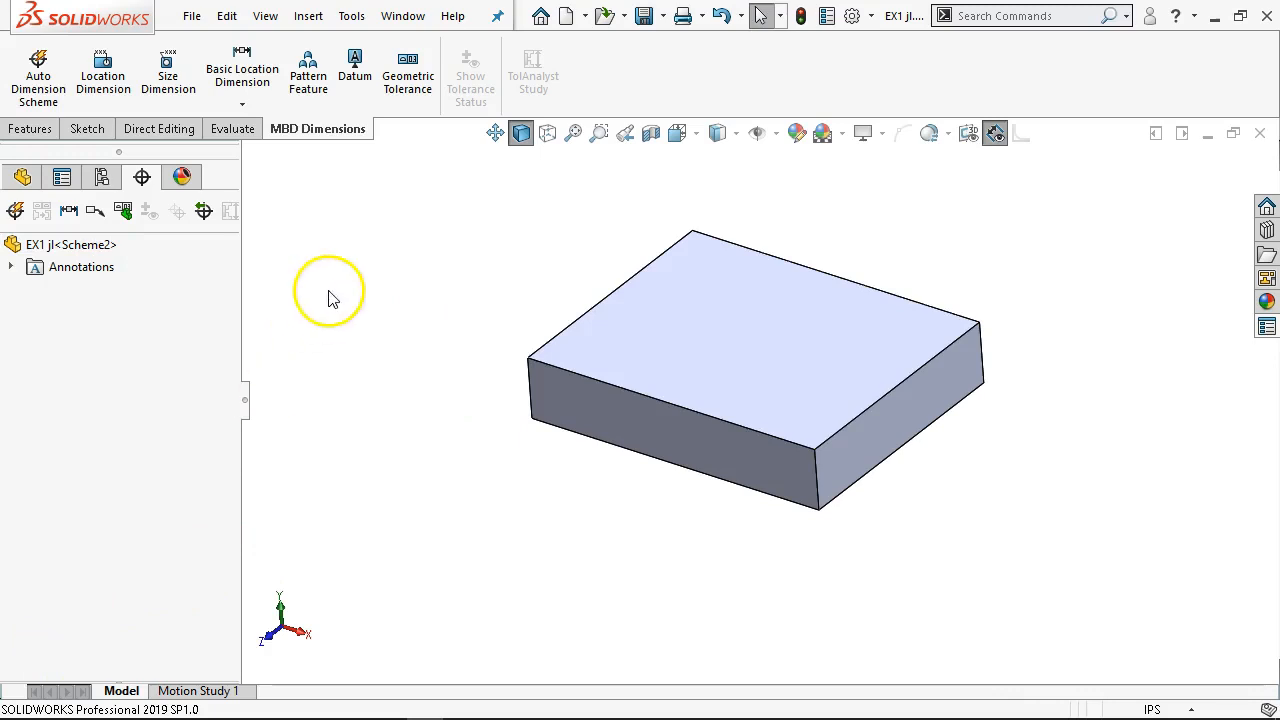
Attach a 0.01 flatness tolerance to the block's top face, place its frame just outside the block, and switch to the front view.
{"action": "left_click", "coordinate": [413, 80]}
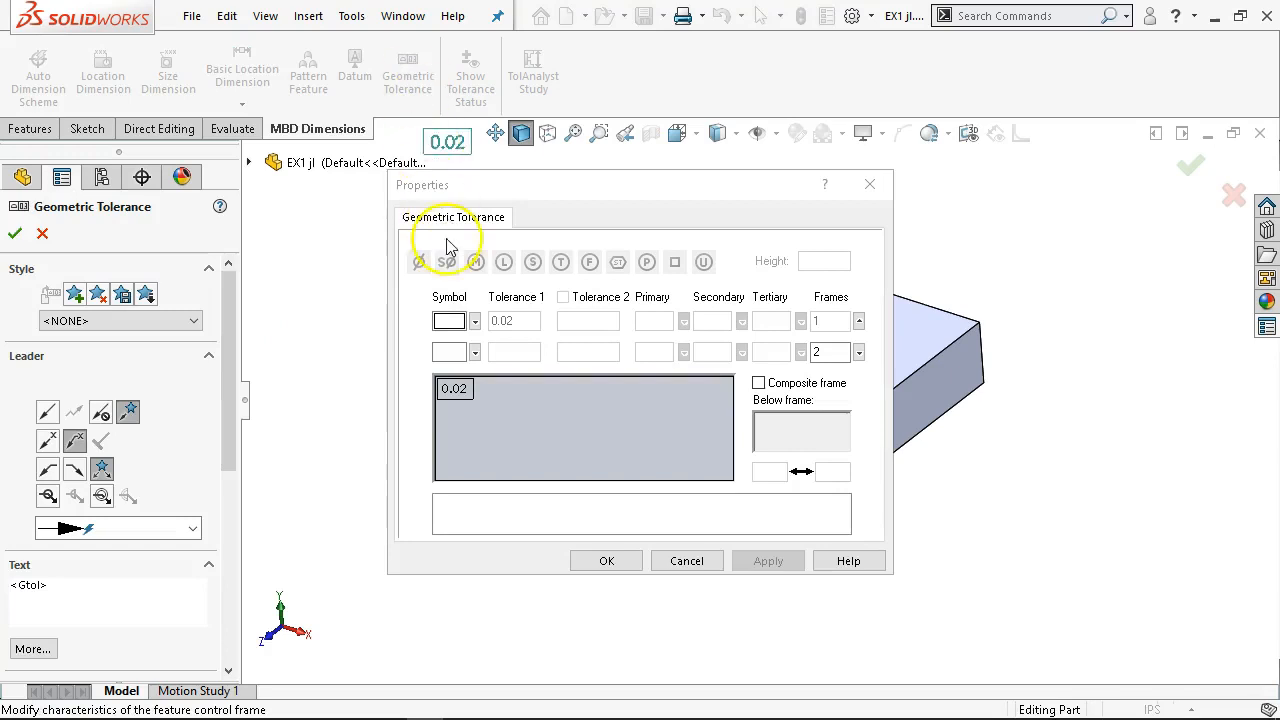
{"action": "left_click", "coordinate": [475, 321]}
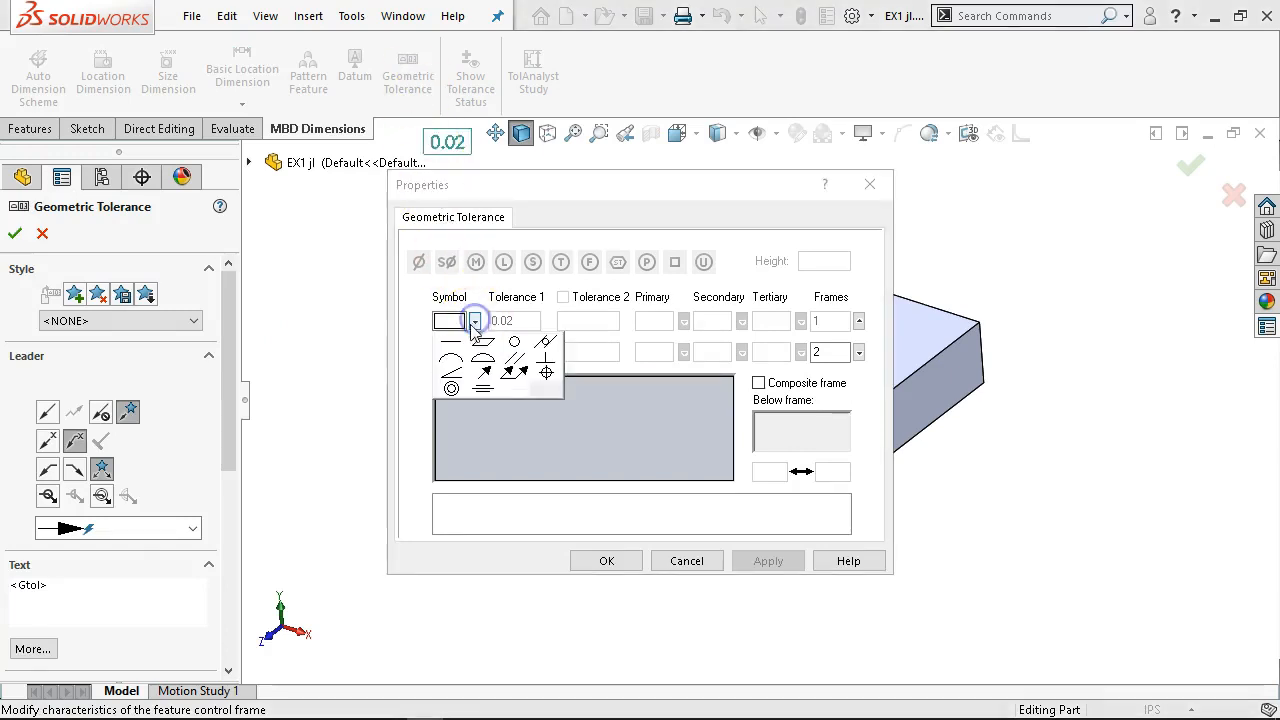
{"action": "left_click", "coordinate": [483, 343]}
{"action": "left_click", "coordinate": [519, 319]}
{"action": "type", "text": "1"}
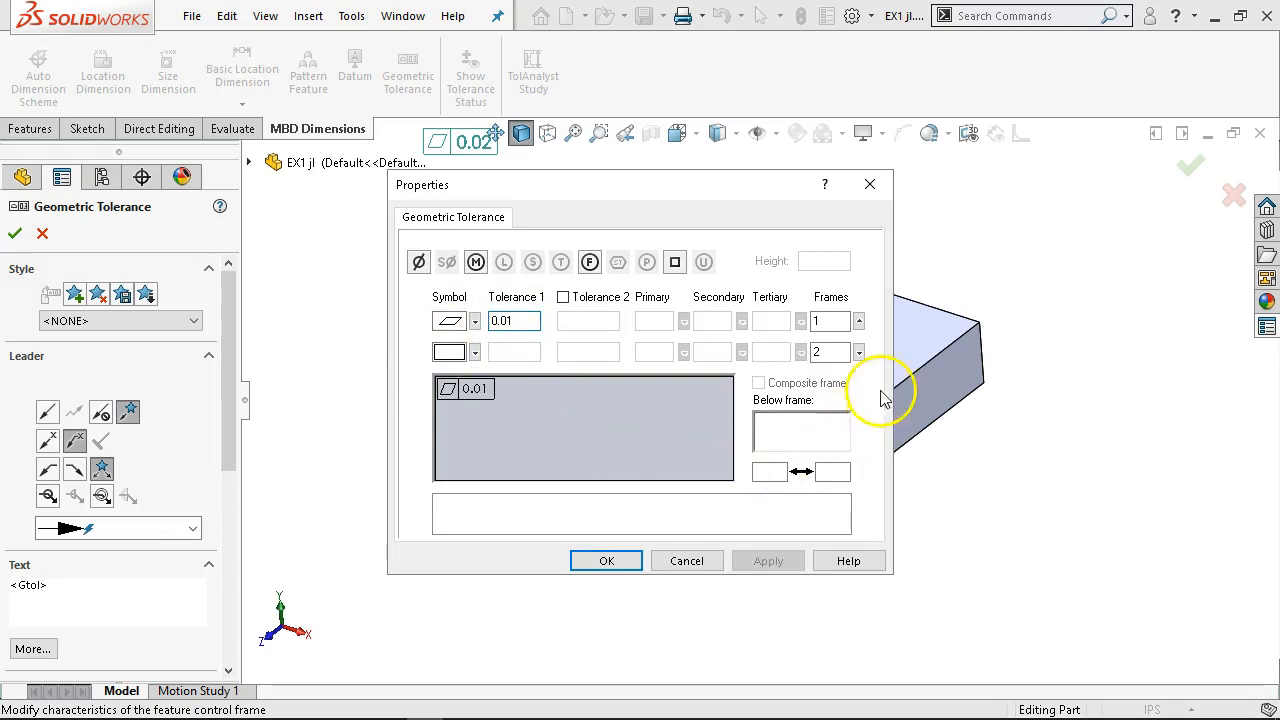
{"action": "left_click", "coordinate": [910, 335]}
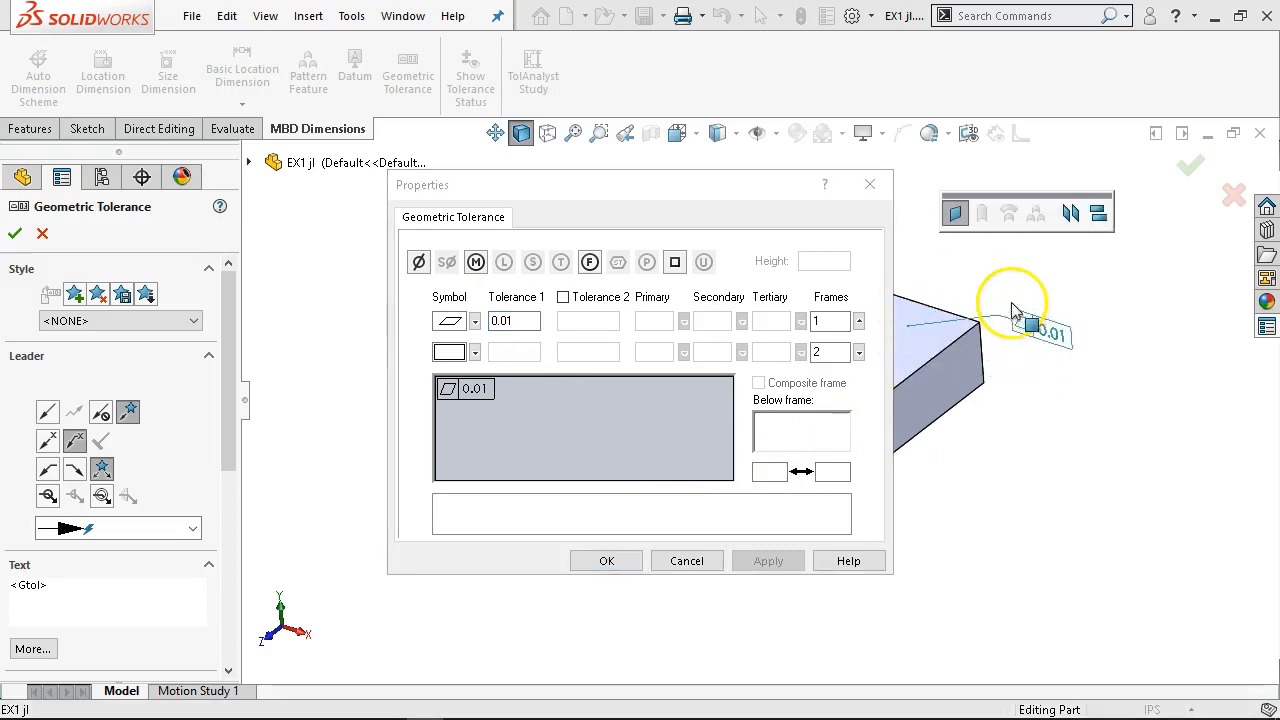
{"action": "left_click", "coordinate": [990, 262]}
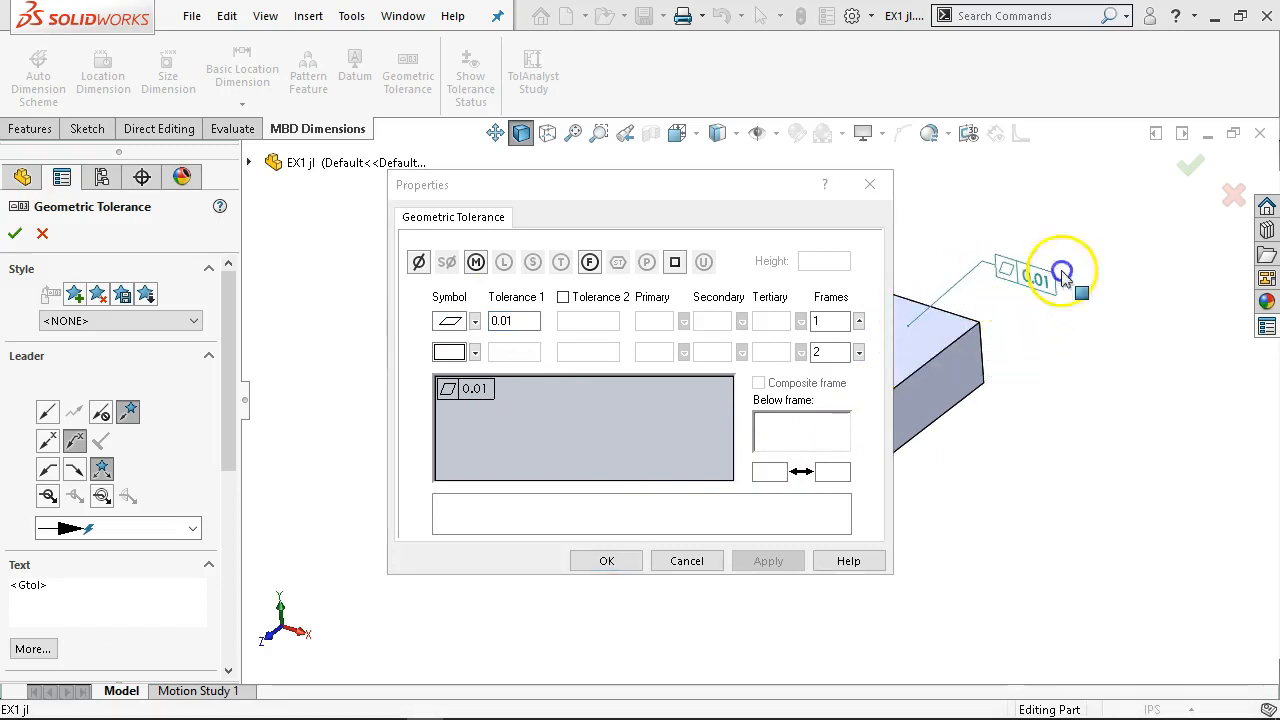
{"action": "left_click", "coordinate": [603, 561]}
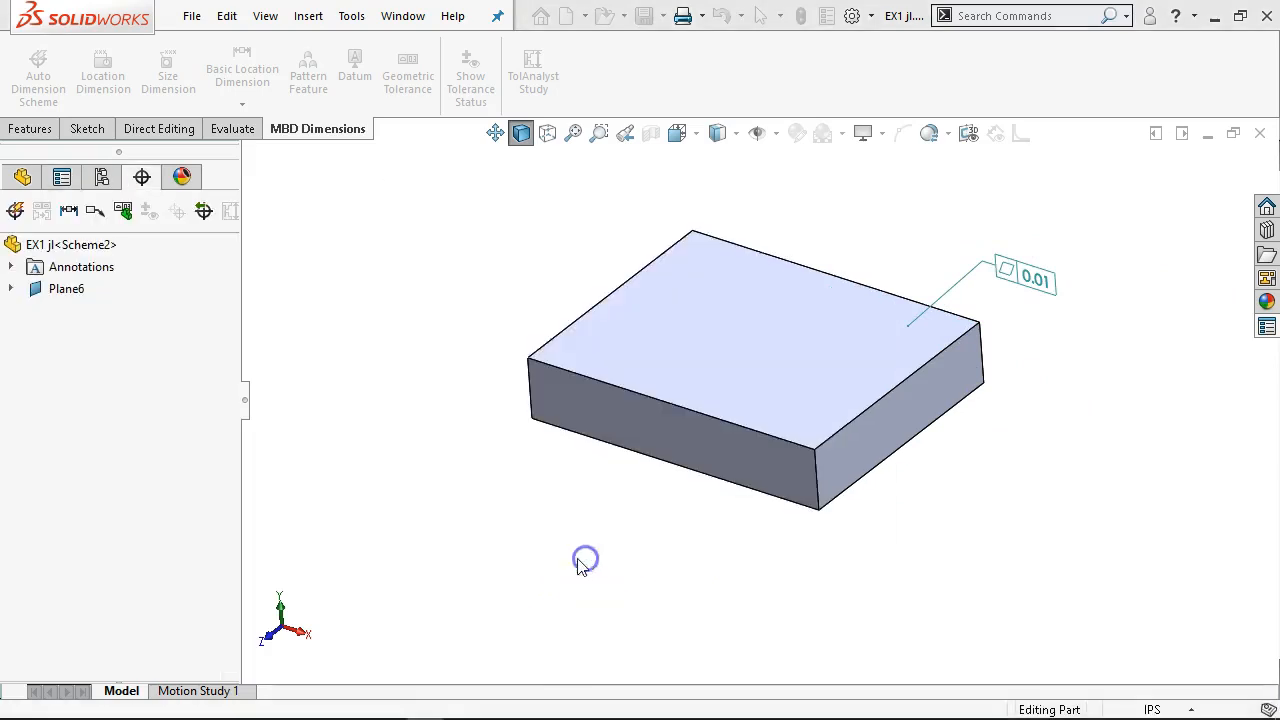
{"action": "key", "text": "ctrl+1"}
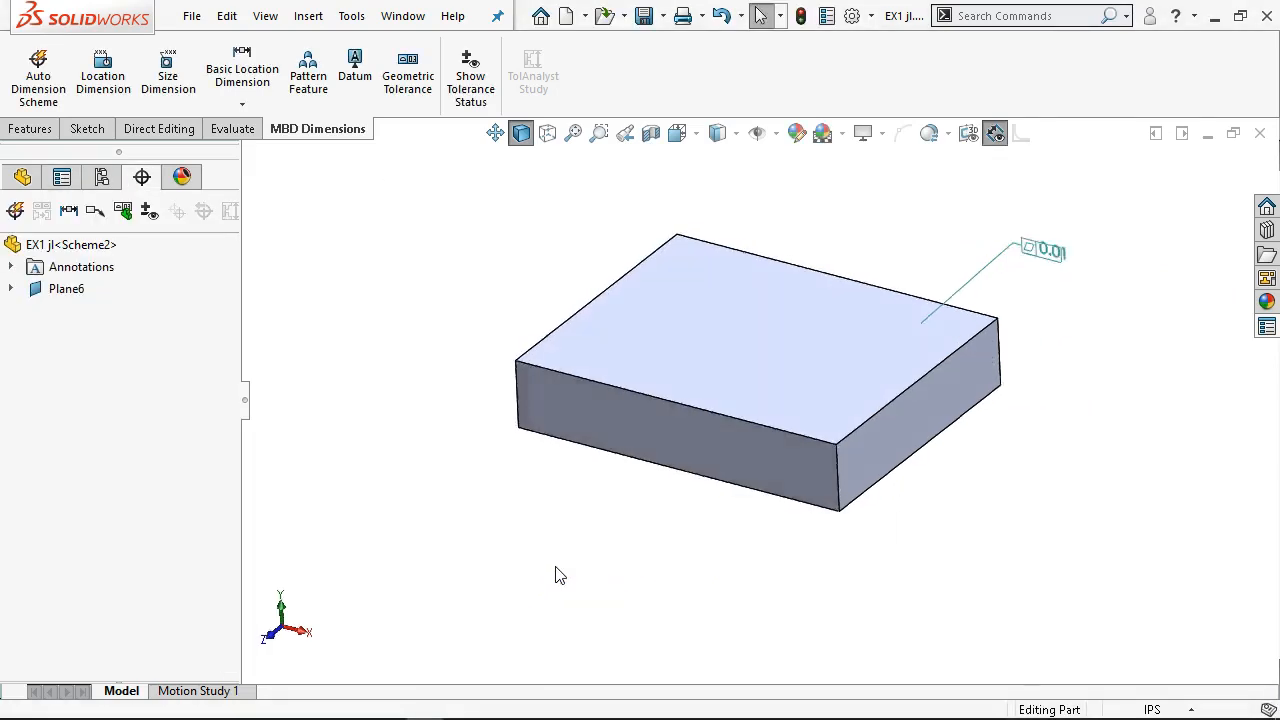
Reposition the 0.01 flatness tolerance so its leader ends nearer the front of the block's top face and its frame sits outside the block.
{"action": "left_click_drag", "start_coordinate": [1165, 156], "coordinate": [1042, 290]}
{"action": "scroll", "coordinate": [915, 389], "scroll_direction": "up", "scroll_amount": 2}
{"action": "mouse_move", "coordinate": [915, 389]}
{"action": "middle_mouse_down"}
{"action": "mouse_move", "coordinate": [857, 449]}
{"action": "mouse_move", "coordinate": [880, 529]}
{"action": "mouse_move", "coordinate": [870, 548]}
{"action": "middle_mouse_up"}
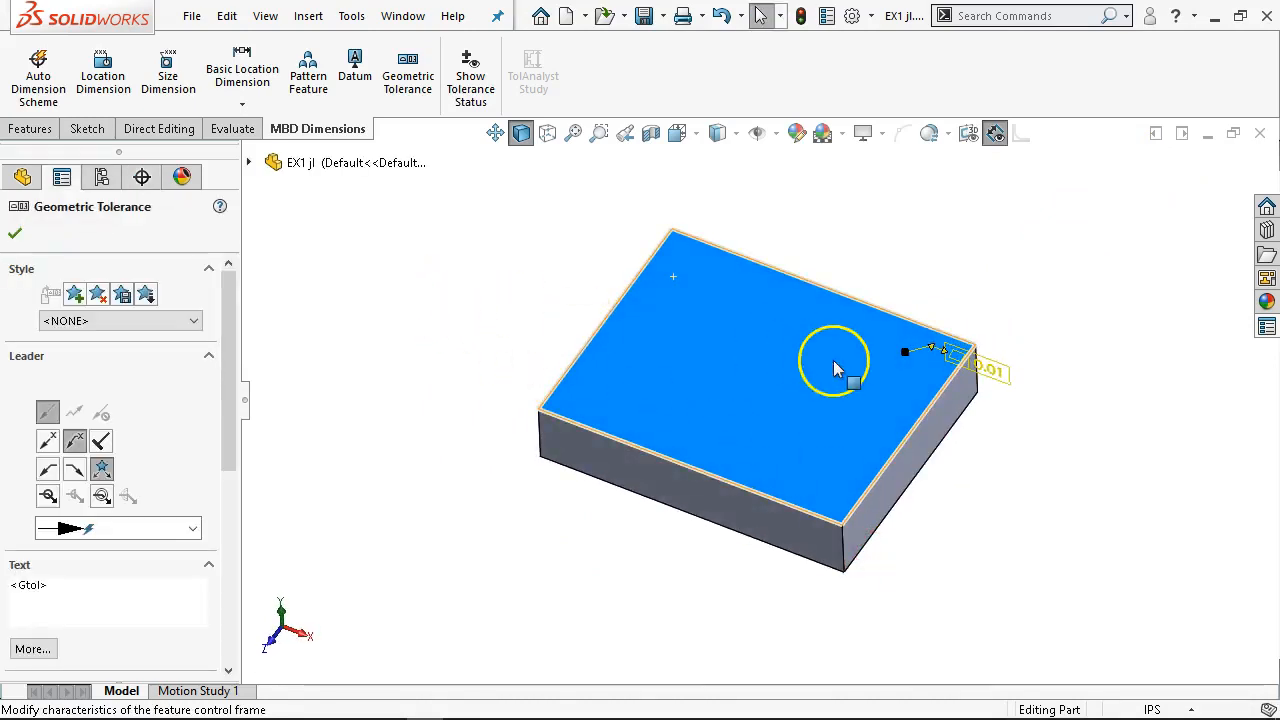
{"action": "left_click_drag", "start_coordinate": [907, 358], "coordinate": [836, 424]}
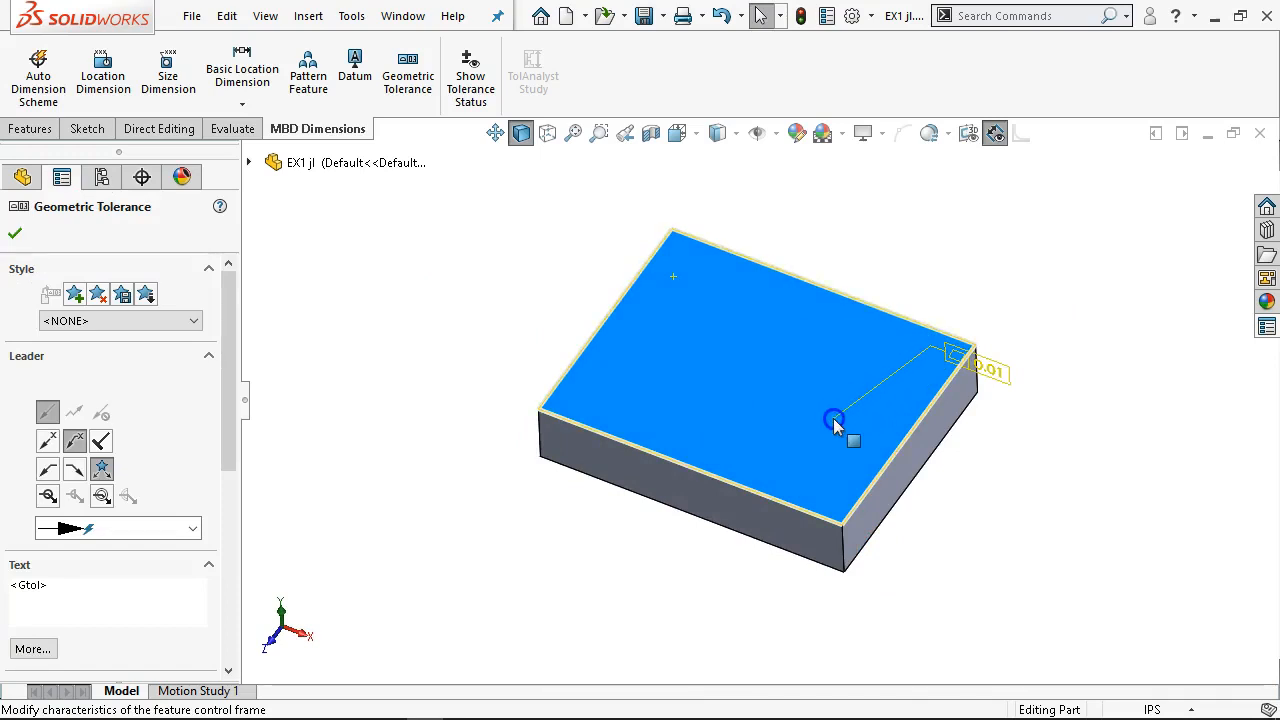
{"action": "left_click_drag", "start_coordinate": [929, 457], "coordinate": [1086, 380]}
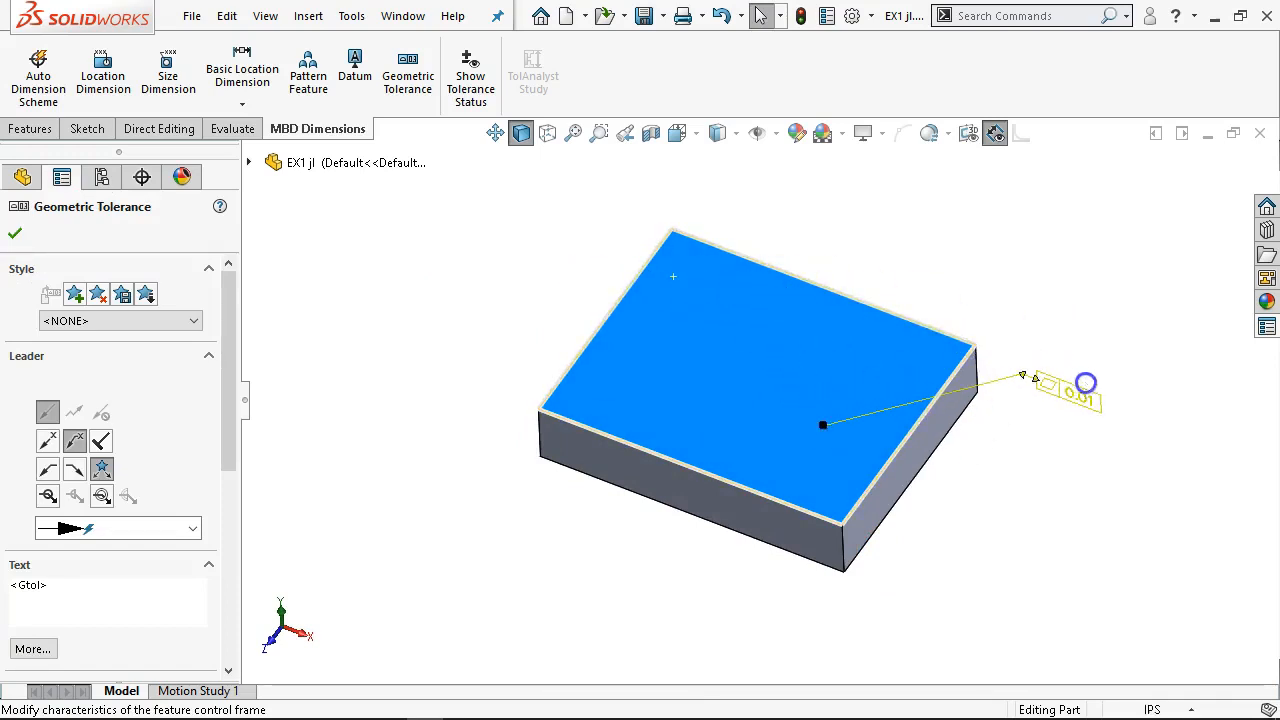
{"action": "key", "text": "Escape"}
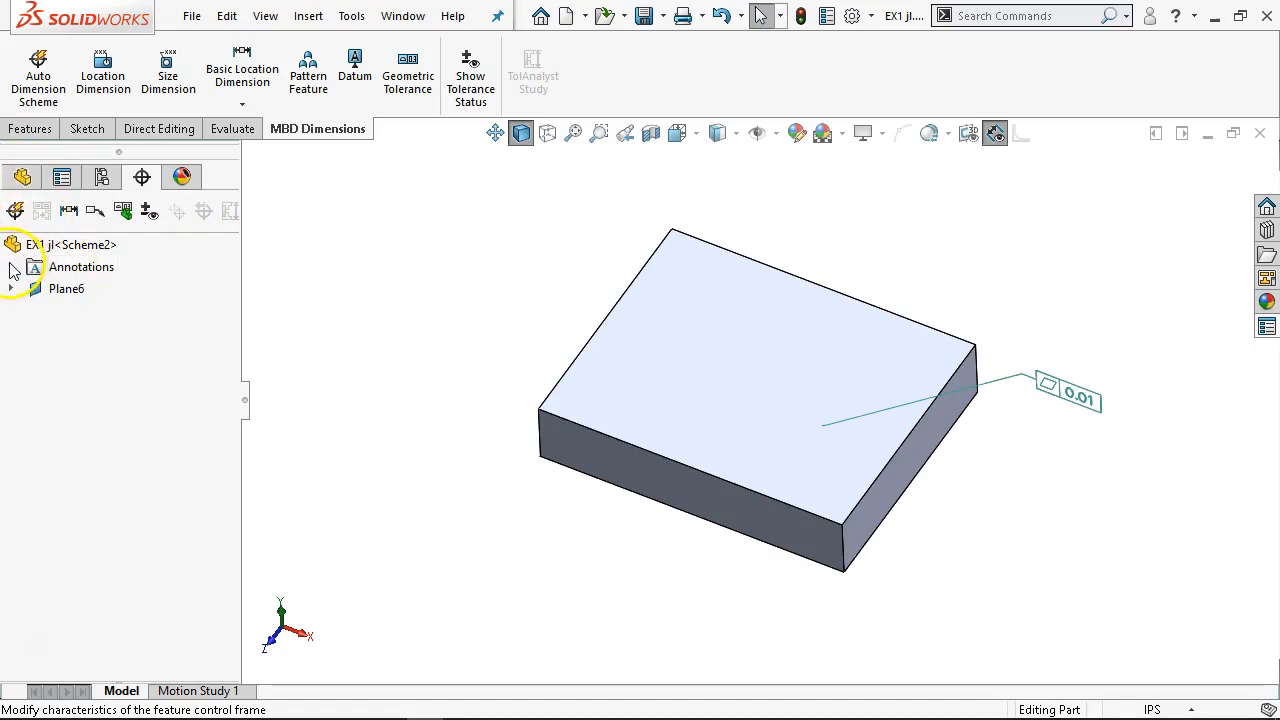
Hide the part's DimXpert annotations through the Annotations folder's display options, and show them again.
{"action": "right_click", "coordinate": [78, 270]}
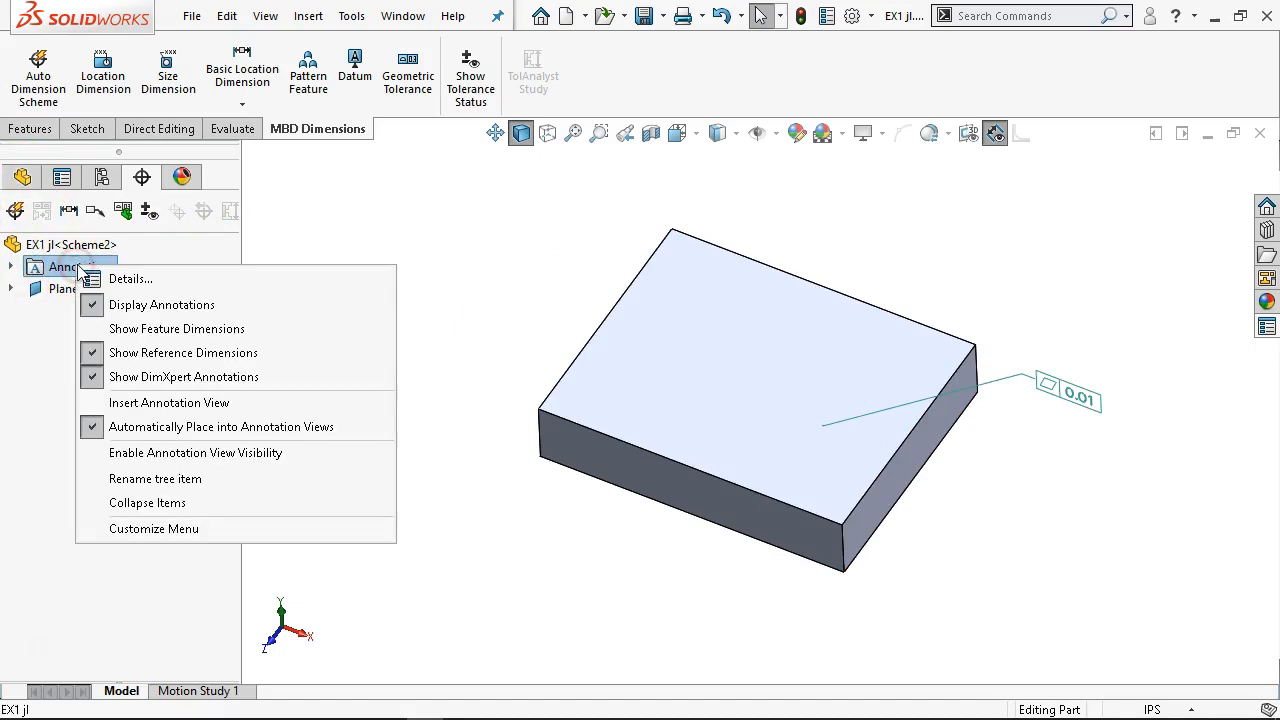
{"action": "left_click", "coordinate": [170, 377]}
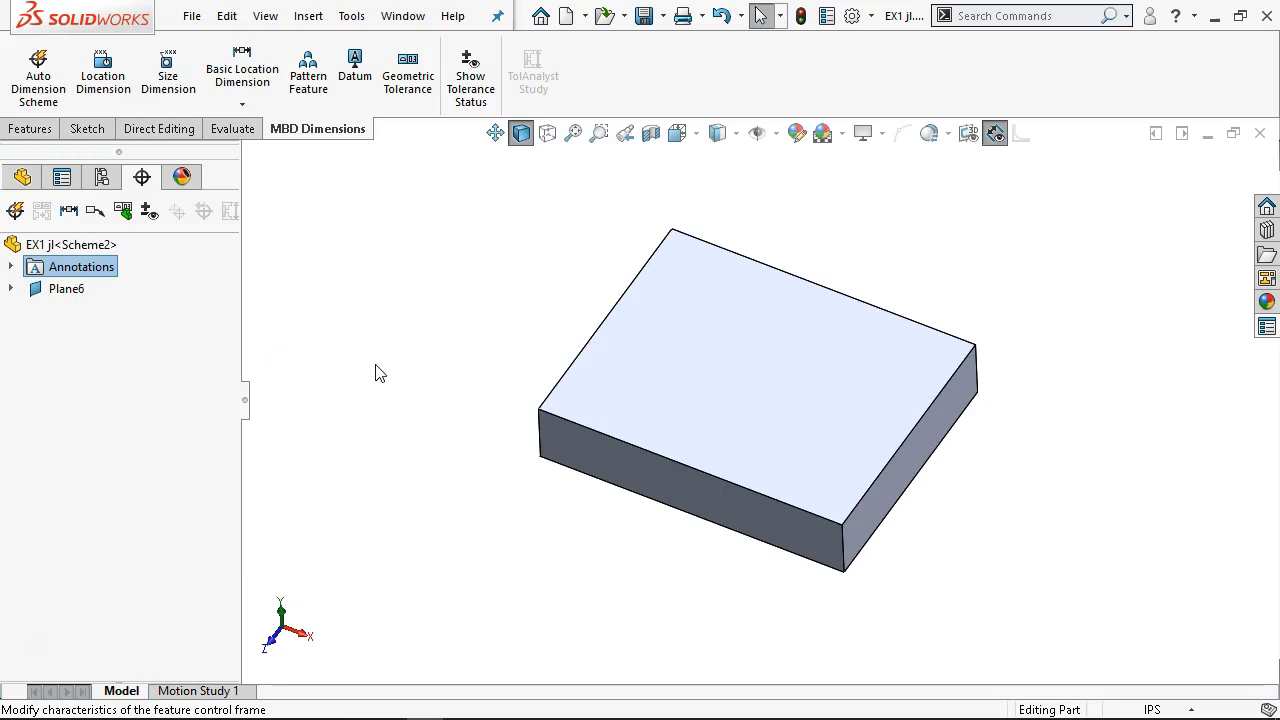
{"action": "right_click", "coordinate": [80, 266]}
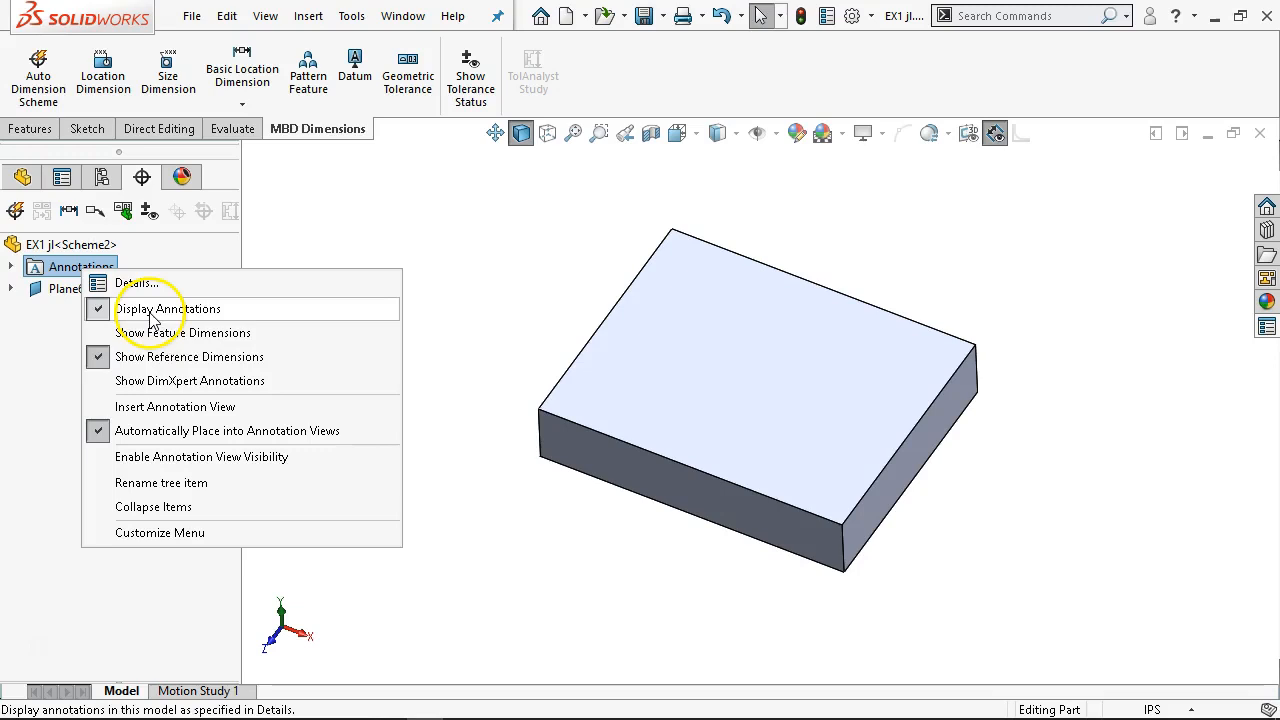
{"action": "left_click", "coordinate": [155, 381]}
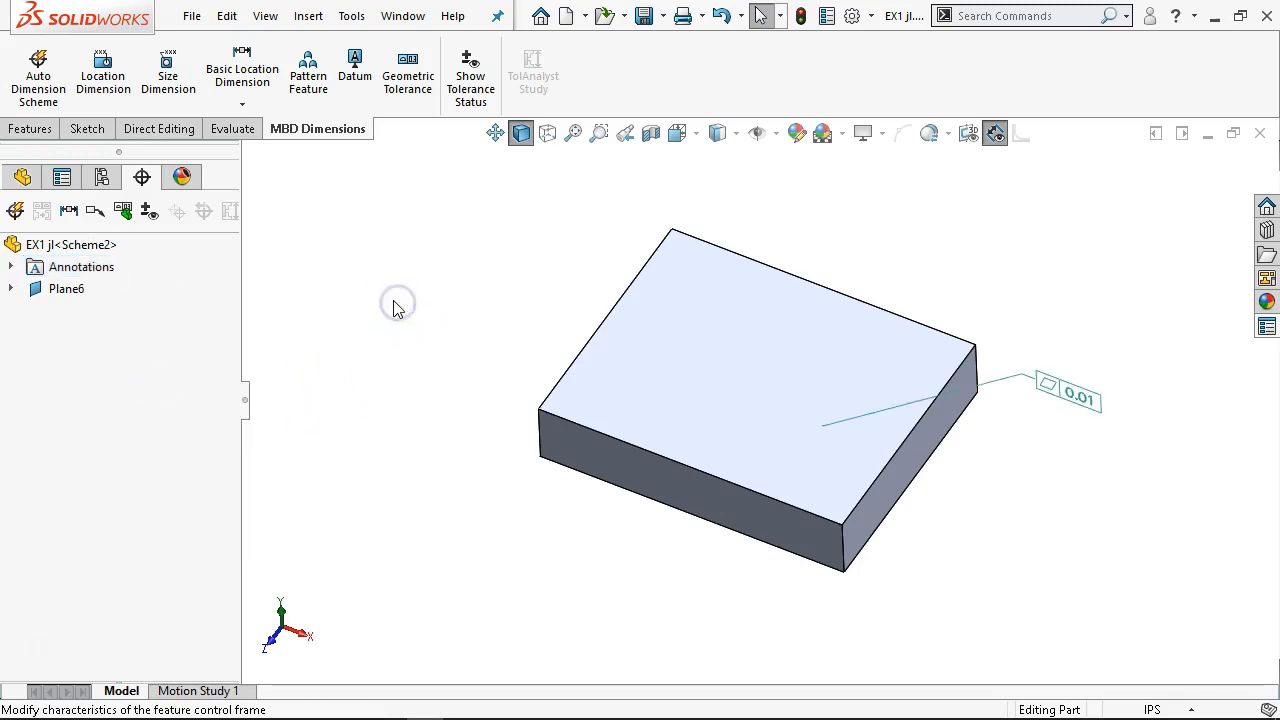